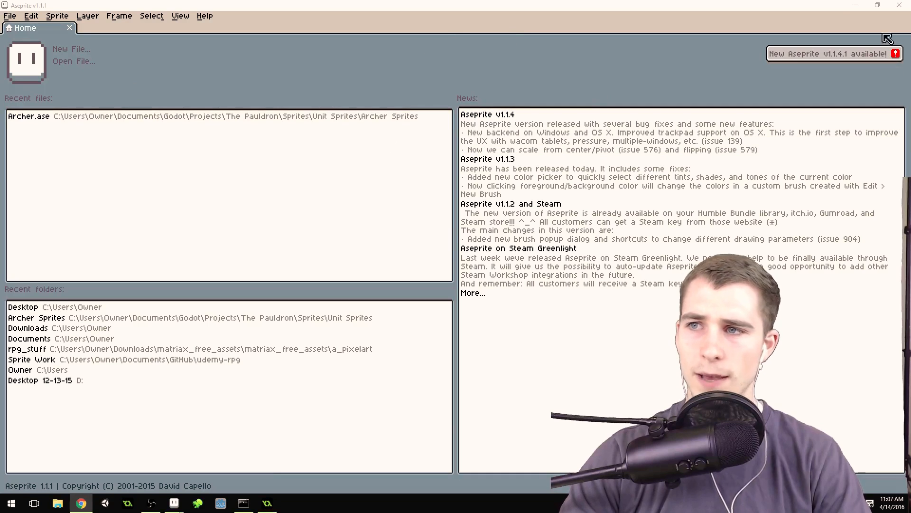
Create a new 32 × 32 px RGBA sprite with a transparent background
left_click(753, 9)
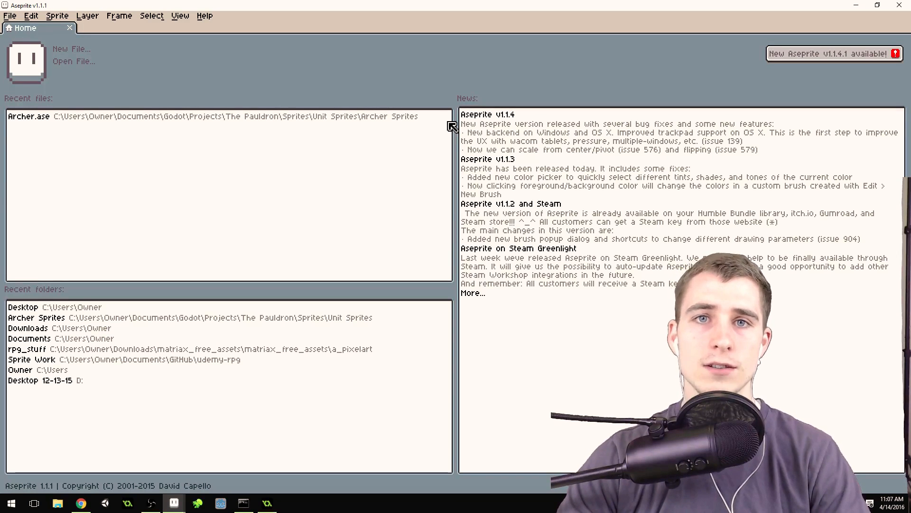
left_click(76, 56)
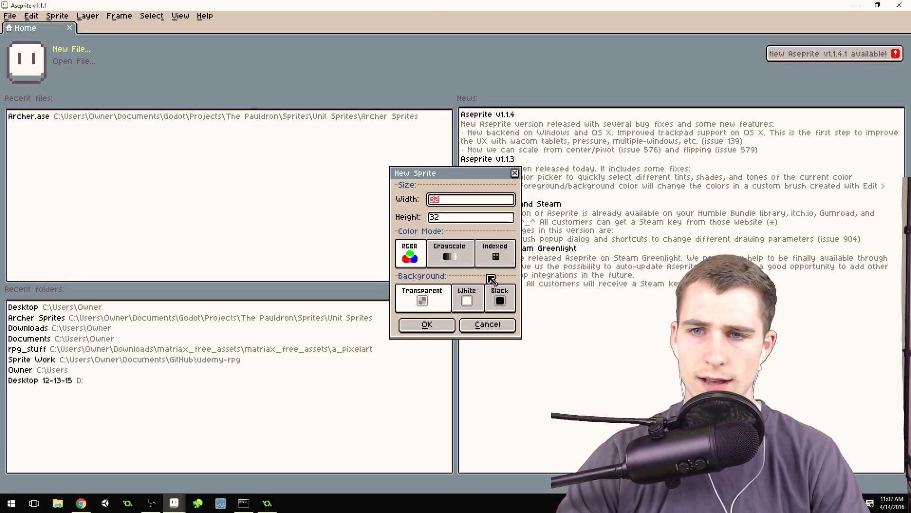
left_click(411, 260)
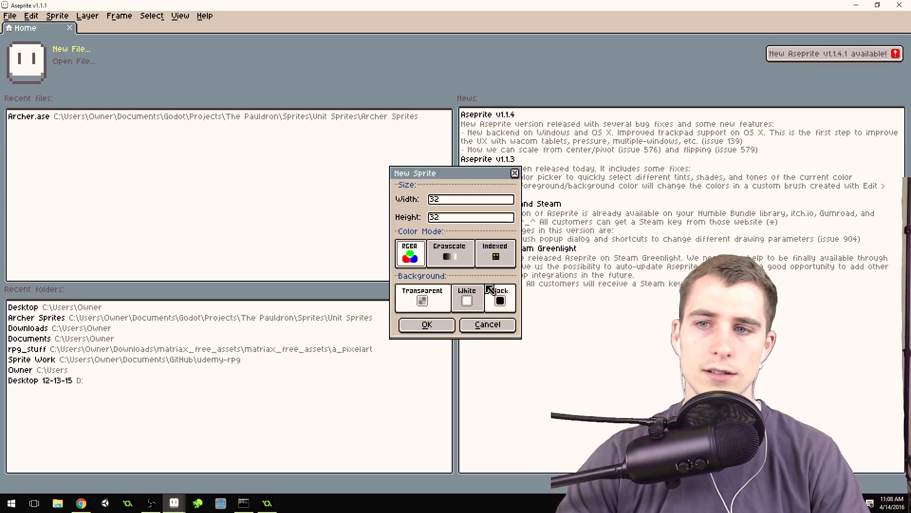
left_click(427, 325)
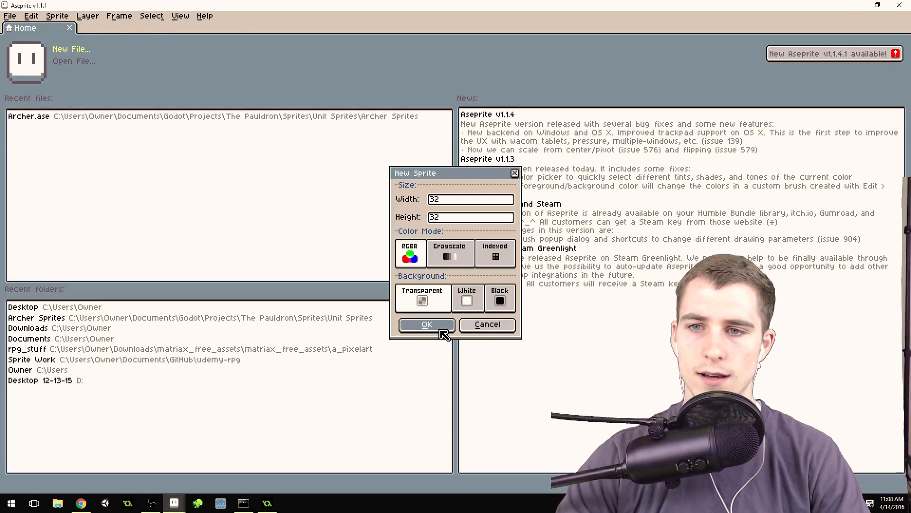
scroll(429, 236, "up", 4)
scroll(429, 235, "up", 4)
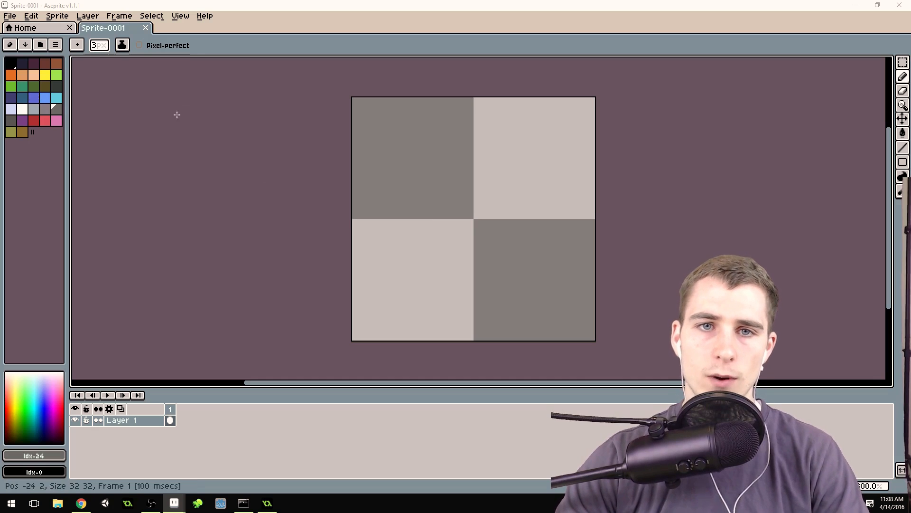
left_click(48, 111)
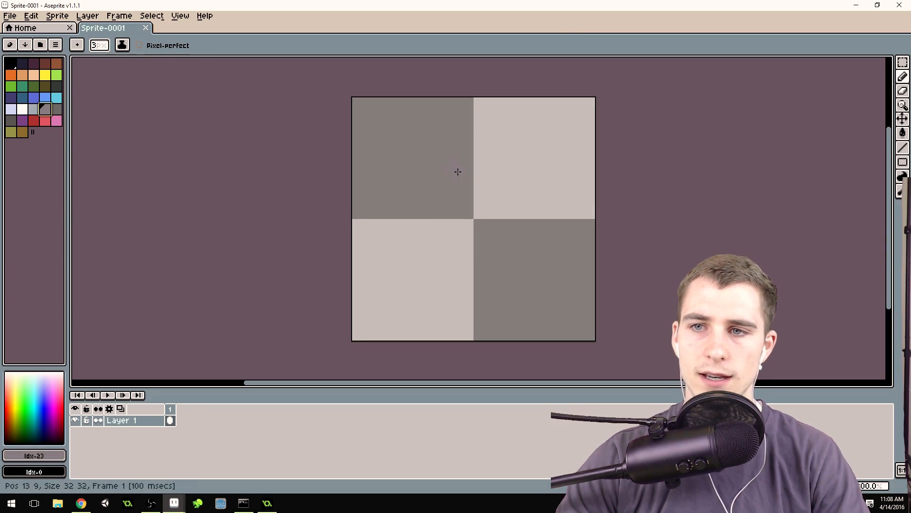
left_click(98, 45)
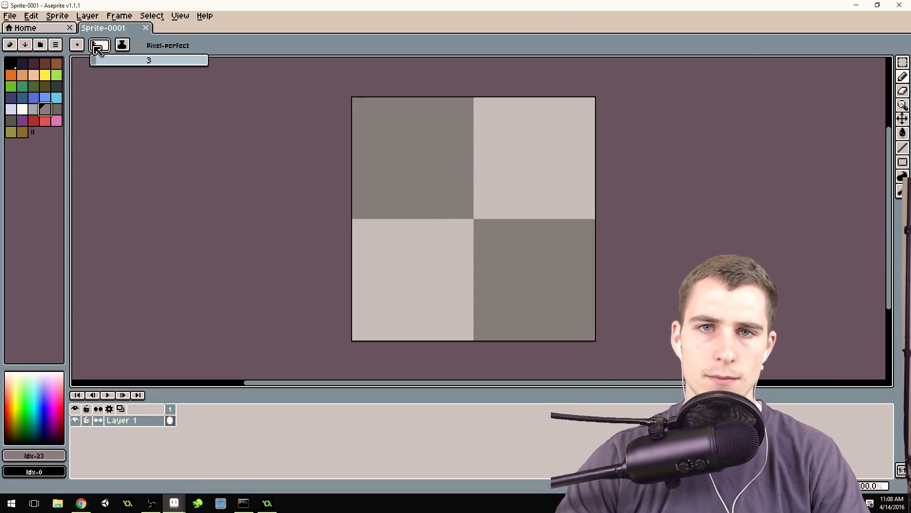
left_click_drag(98, 50, 135, 60)
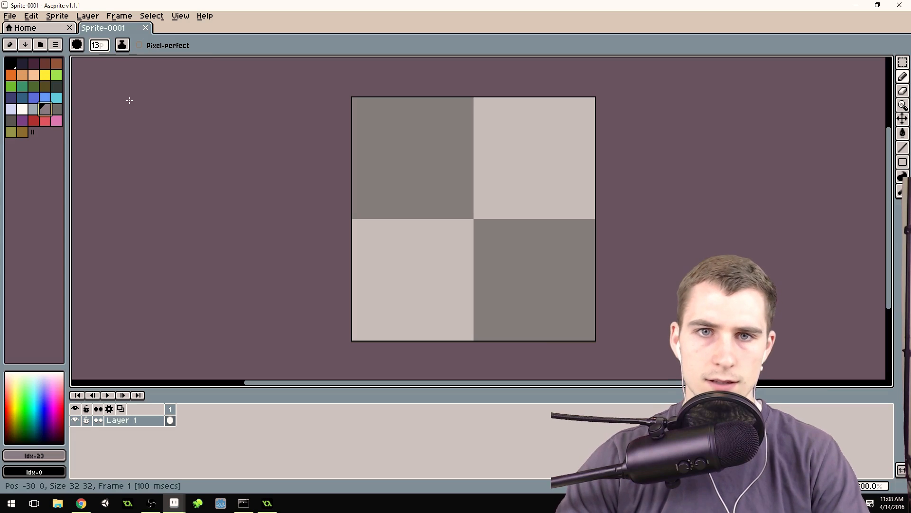
Choose the dark navy palette colour (Idx-1), undo a test dab on the canvas, and reduce the brush size to 1 px
left_click(21, 63)
left_click(496, 153)
key("ctrl+z")
left_click(98, 45)
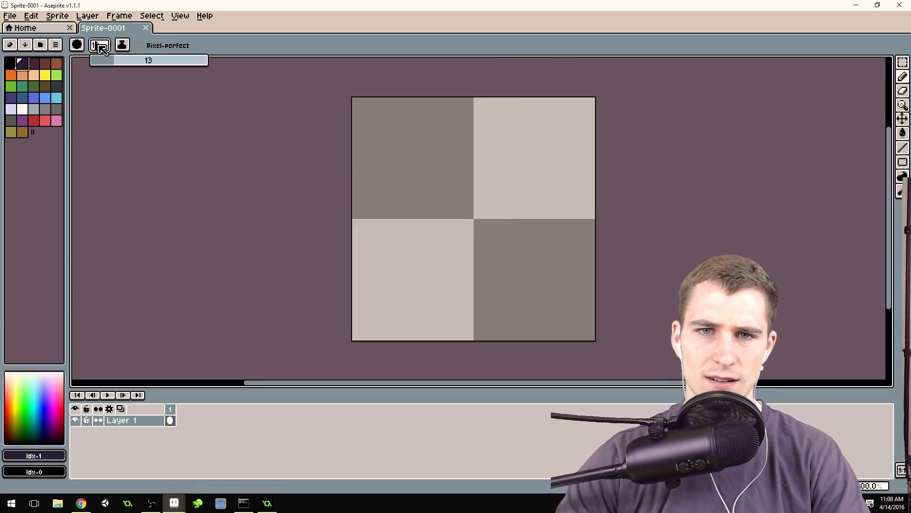
left_click_drag(106, 62, 94, 62)
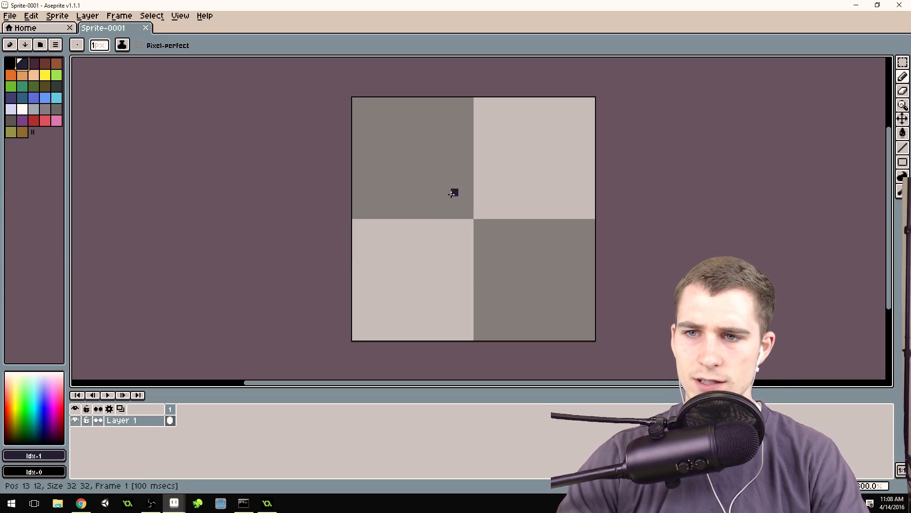
Outline an upright rectangle about 8 × 13 px near the canvas centre and fill it with dark navy
mouse_move(446, 162)
left_mouse_down()
mouse_move(453, 259)
mouse_move(452, 164)
mouse_move(500, 166)
mouse_move(504, 242)
mouse_move(448, 247)
mouse_move(501, 250)
mouse_move(517, 227)
mouse_move(507, 252)
left_mouse_up()
left_click(522, 211, "alt")
left_click_drag(454, 261, 440, 261)
left_click(463, 246, "alt")
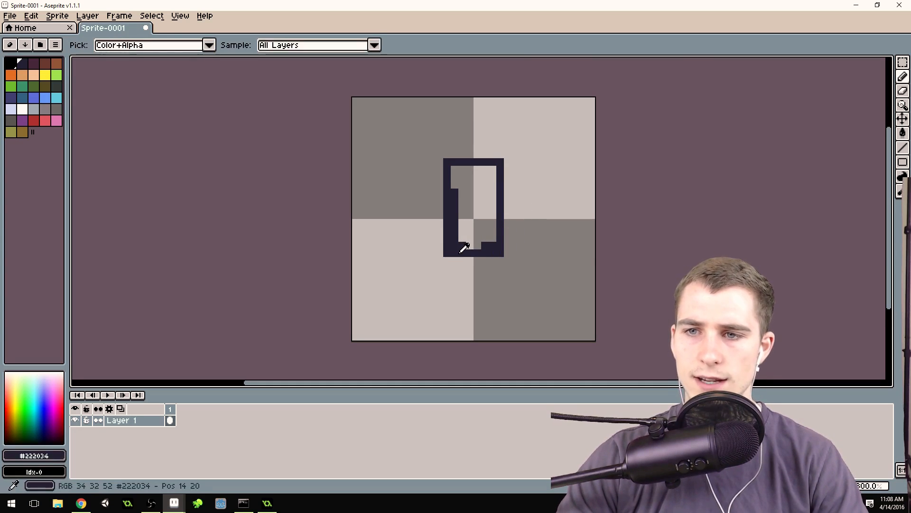
key("g")
left_click(472, 208)
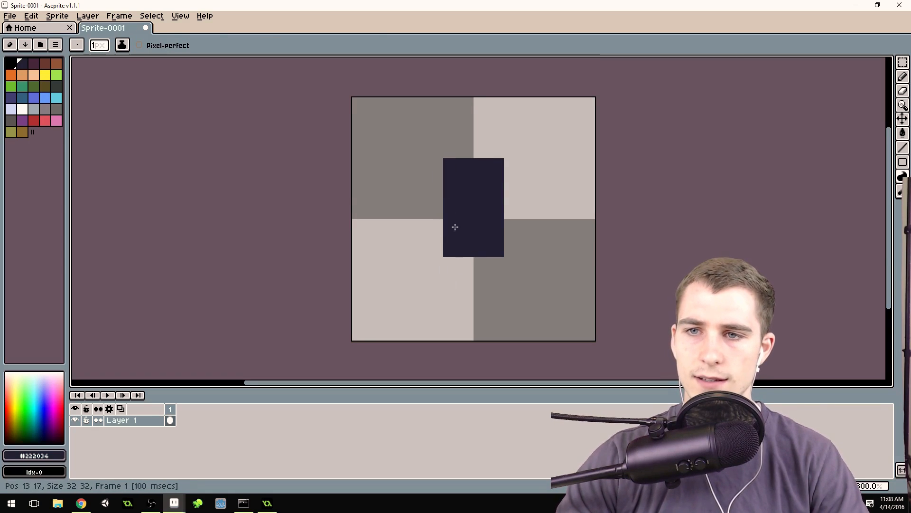
Extend the rectangle's base by one pixel row and add a centred row about 6 px wide on top for the head
left_click(449, 260)
mouse_move(450, 261)
left_mouse_down()
mouse_move(499, 262)
mouse_move(468, 267)
left_mouse_up()
left_click(509, 275, "alt")
left_click(508, 276)
left_click(468, 198, "alt")
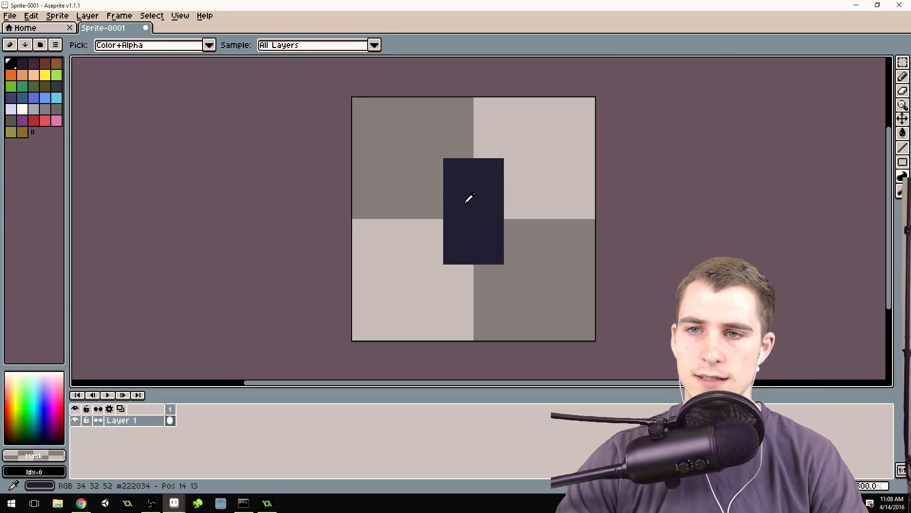
left_click(456, 152)
left_click_drag(464, 153, 494, 154)
Erase one pixel on each side of the shape for the neck and trim one pixel column off both sides of the lower body
key("alt")
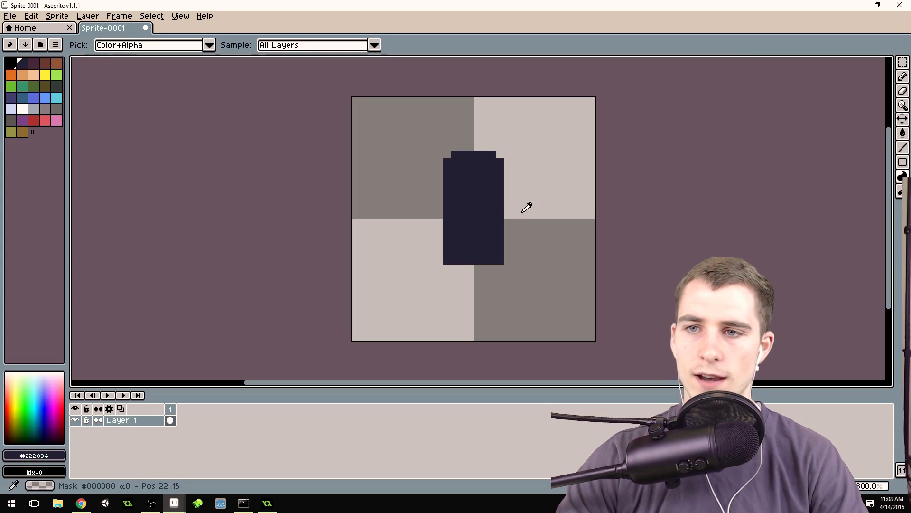
left_click(523, 213, "alt")
left_click(500, 192)
left_click(447, 192)
key("alt")
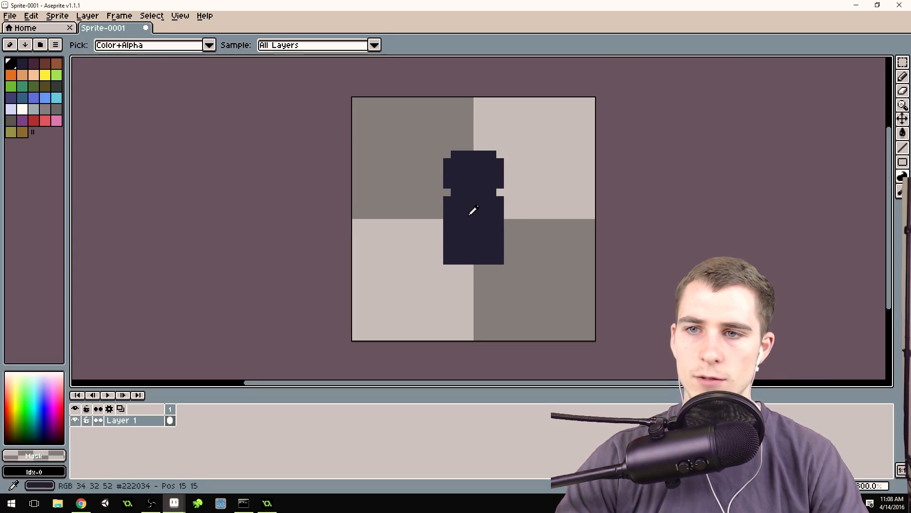
left_click(474, 210, "alt")
left_click(437, 203, "alt")
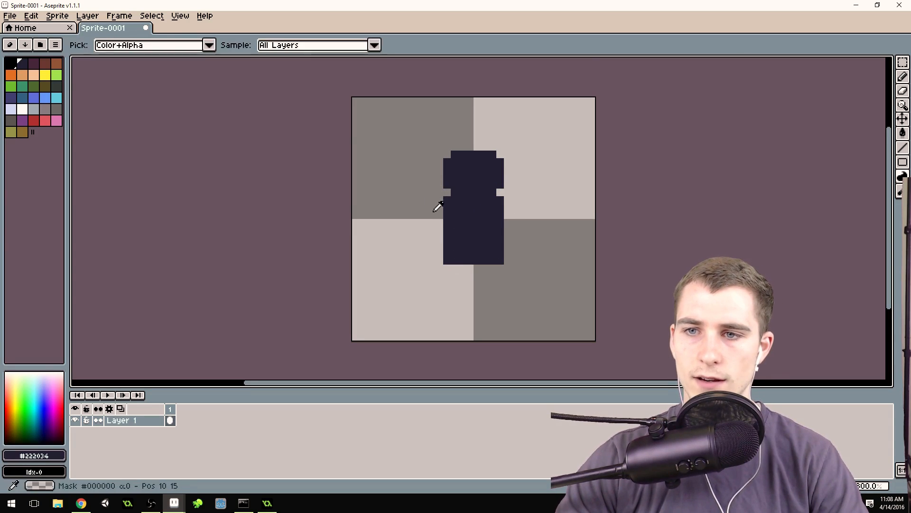
left_click_drag(446, 238, 447, 262)
left_click_drag(500, 235, 500, 262)
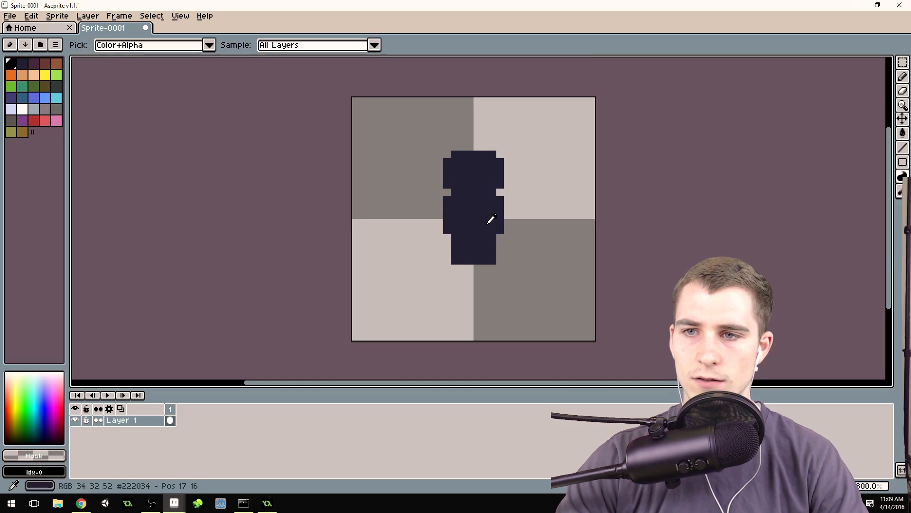
Draw two short navy legs beneath the body and narrow the tip of the right-hand one from its outer side
left_click(492, 218, "alt")
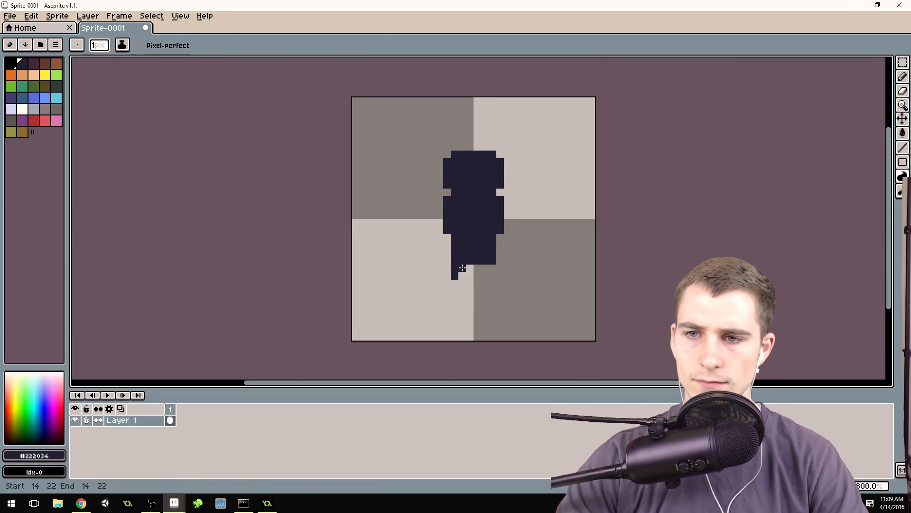
left_click_drag(485, 268, 492, 276)
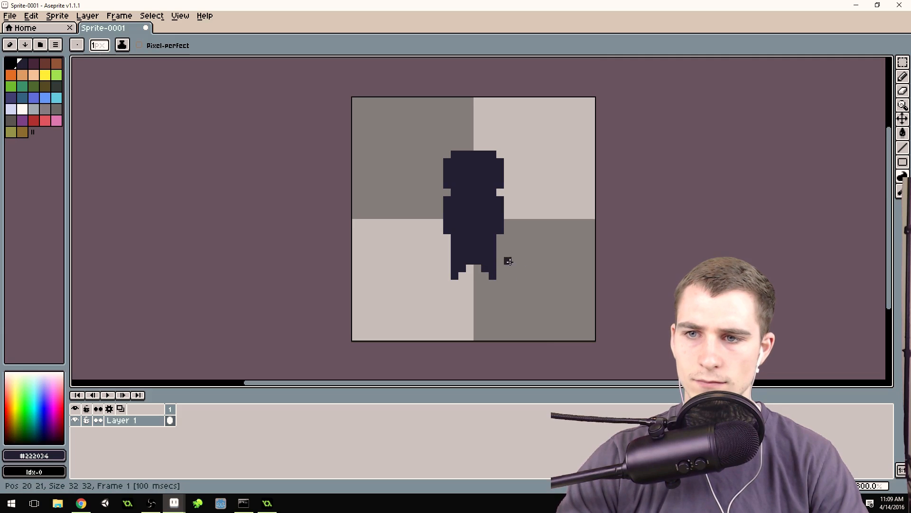
left_click(485, 275)
left_click(510, 267, "alt")
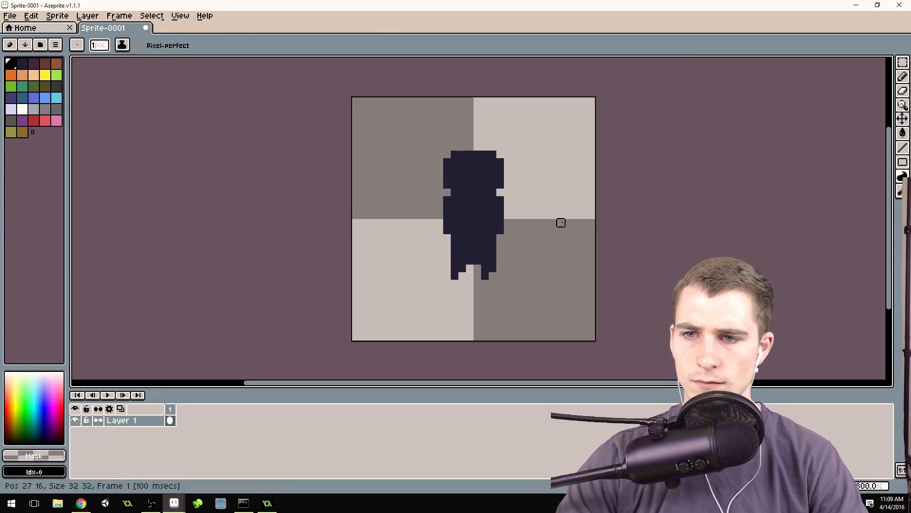
Lengthen the left leg, shift it one pixel outward, and sketch a small separate navy leg shape beside it
scroll(482, 190, "down", 4)
scroll(477, 187, "up", 4)
left_click(448, 264, "alt")
left_click(438, 289)
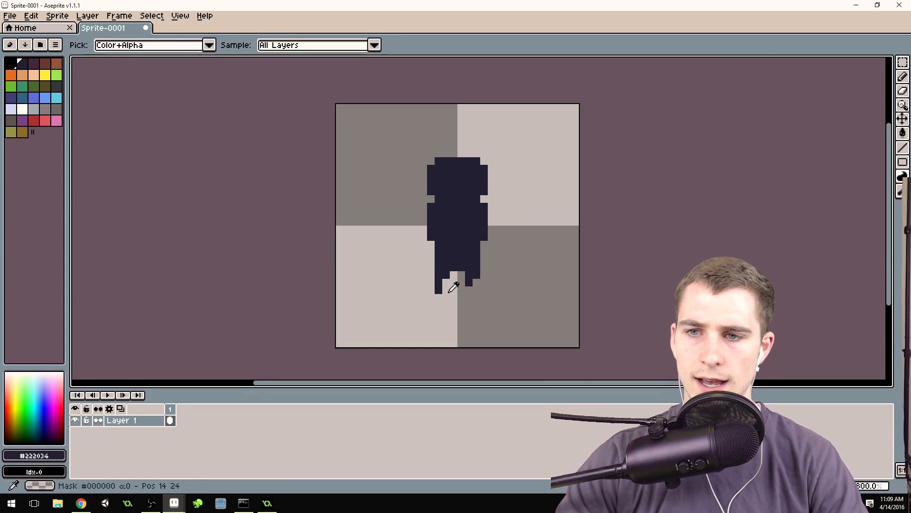
left_click(430, 289)
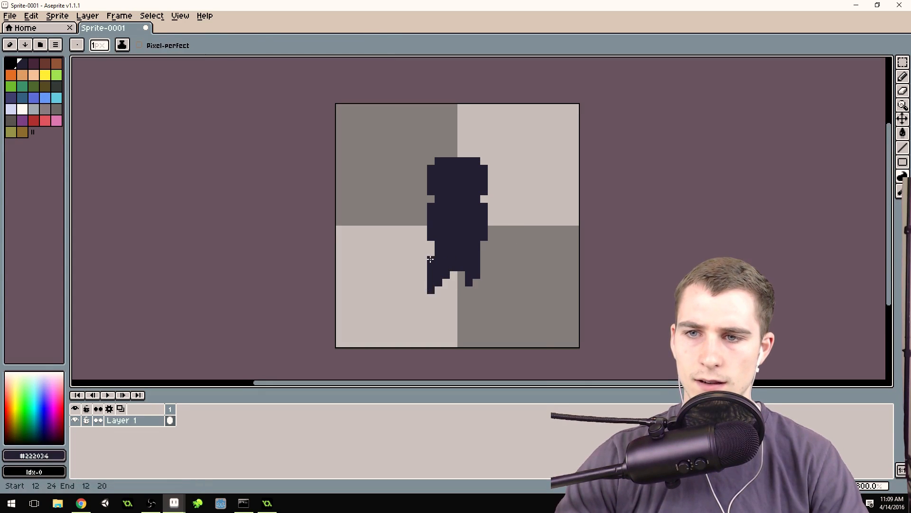
mouse_move(370, 290)
left_mouse_down()
mouse_move(370, 311)
mouse_move(384, 298)
left_mouse_up()
left_click(403, 284, "alt")
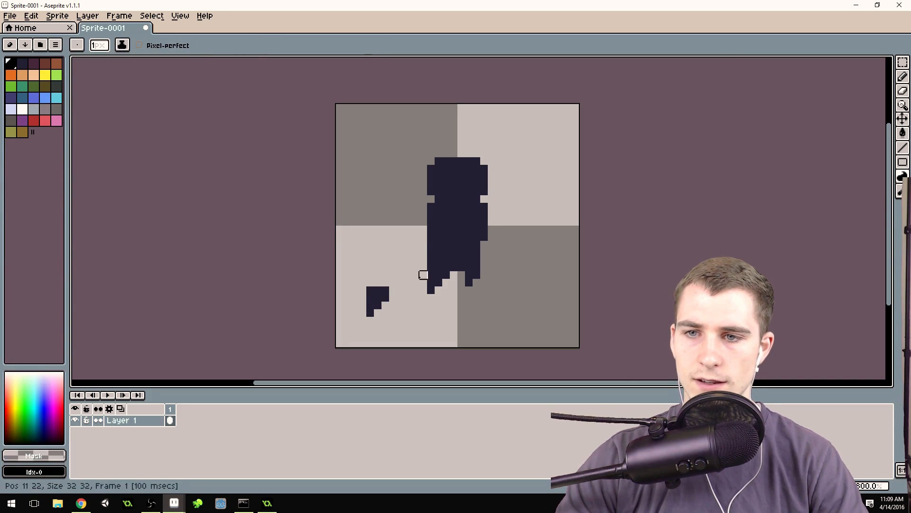
Lengthen the right leg by a pixel and widen its outer edge up to the torso
left_click(448, 251, "alt")
left_click(468, 290)
left_click(476, 283)
left_click_drag(484, 275, 484, 240)
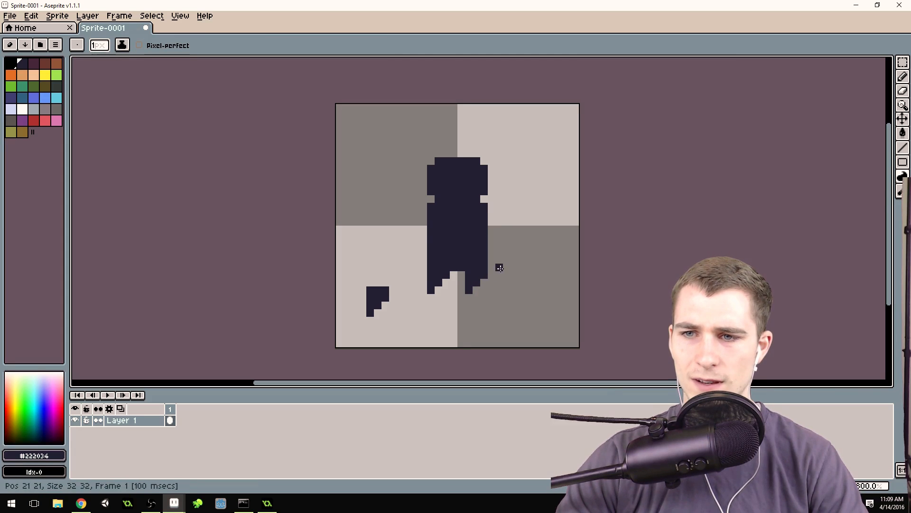
Add a one-pixel-wide navy arm along each side of the torso
left_click(500, 267, "alt")
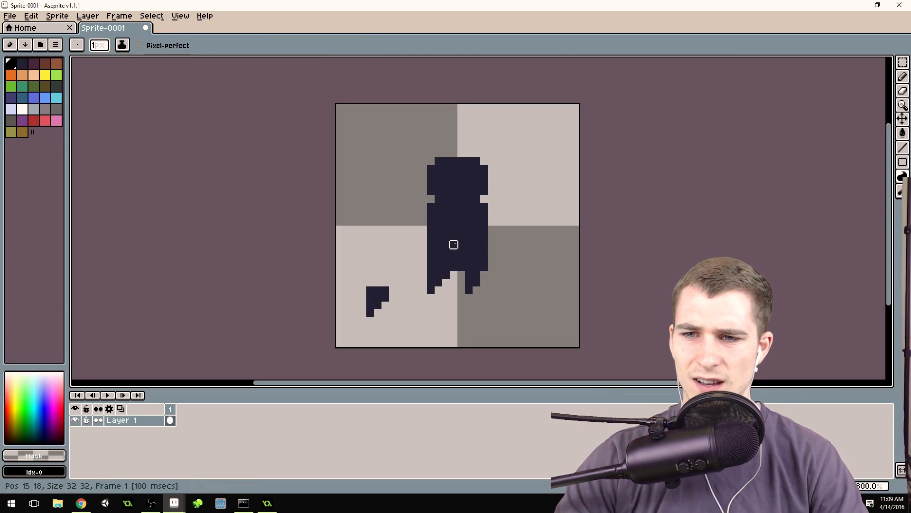
left_click(449, 245, "alt")
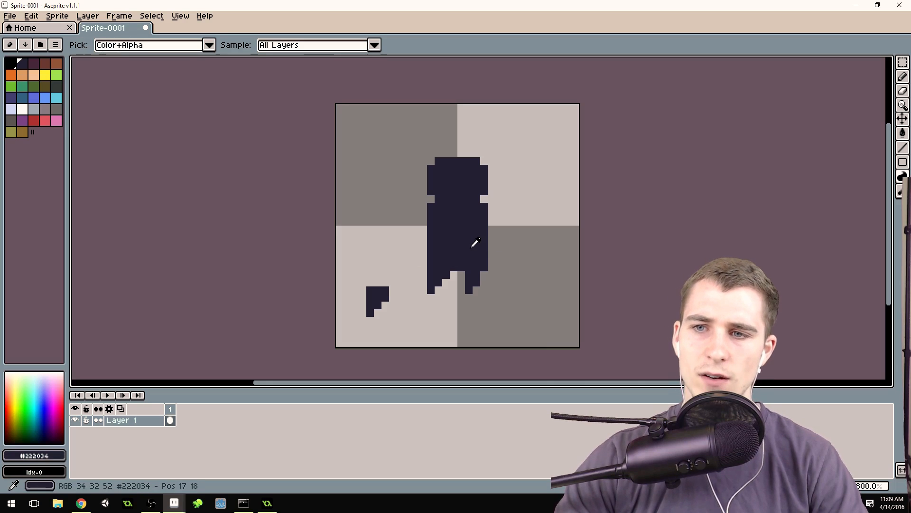
left_click_drag(422, 214, 423, 254)
left_click_drag(491, 236, 491, 212)
scroll(479, 199, "down", 3)
scroll(449, 235, "up", 2)
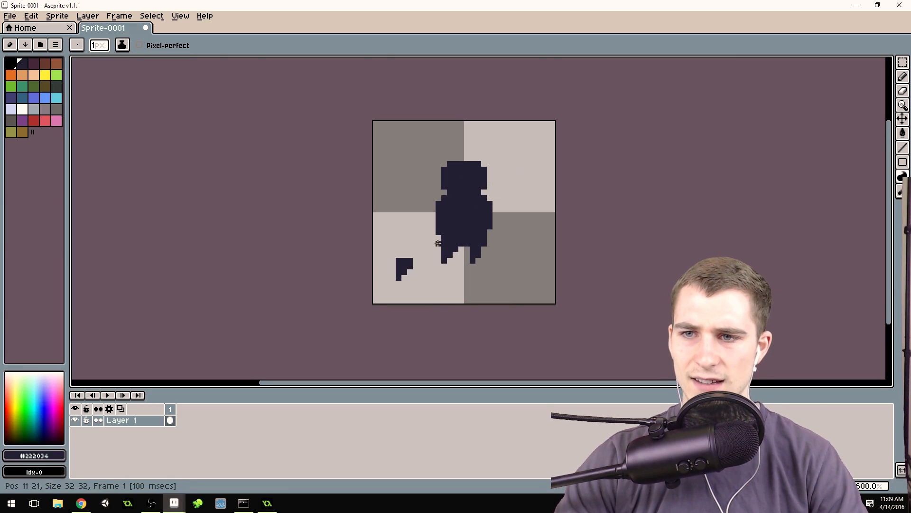
Erase the small separate navy leg shape to the left of the character
left_click(421, 249, "alt")
mouse_move(410, 260)
left_mouse_down()
mouse_move(405, 249)
mouse_move(398, 280)
mouse_move(410, 249)
left_mouse_up()
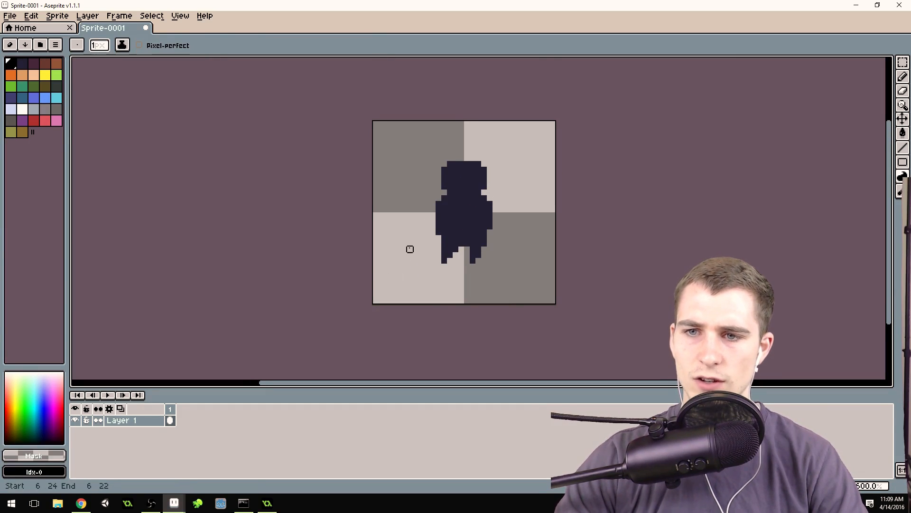
scroll(522, 177, "down", 2)
scroll(476, 215, "up", 6)
scroll(446, 238, "down", 3)
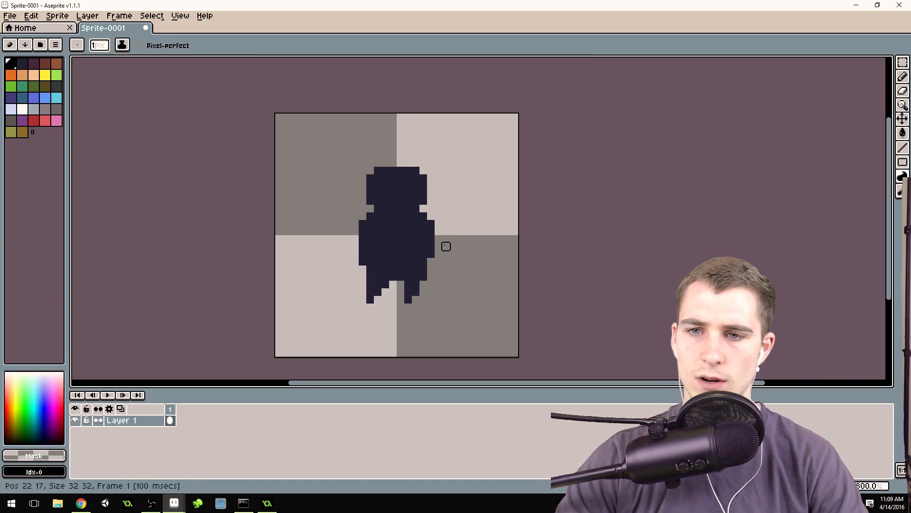
Select the whole silhouette with the marquee, move it down about 3 px, and deselect it
left_click(406, 264, "alt")
scroll(451, 185, "down", 2)
scroll(454, 183, "up", 2)
scroll(454, 184, "down", 1)
scroll(442, 192, "up", 1)
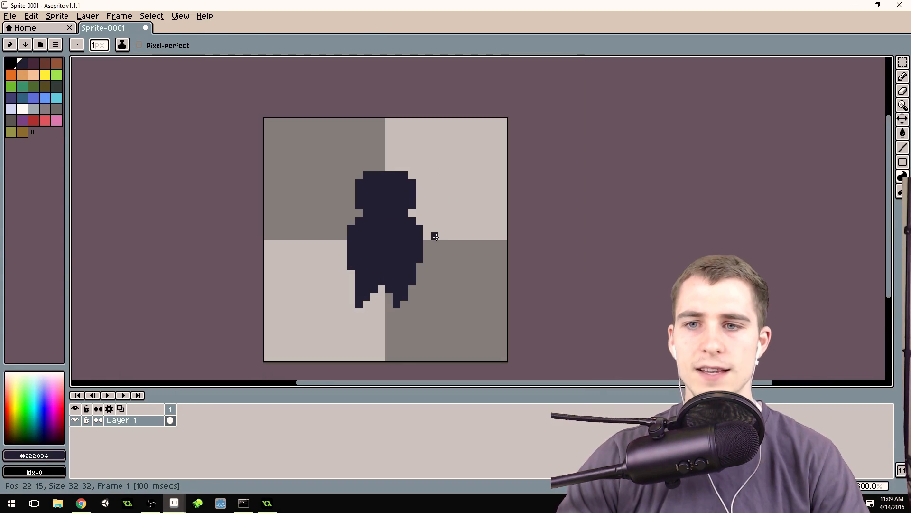
key("m")
left_click_drag(310, 149, 421, 295)
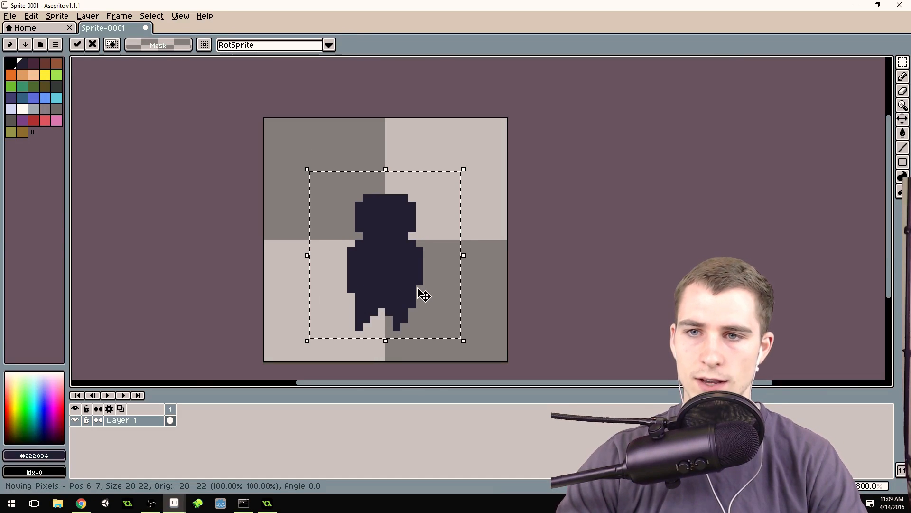
left_click(480, 128)
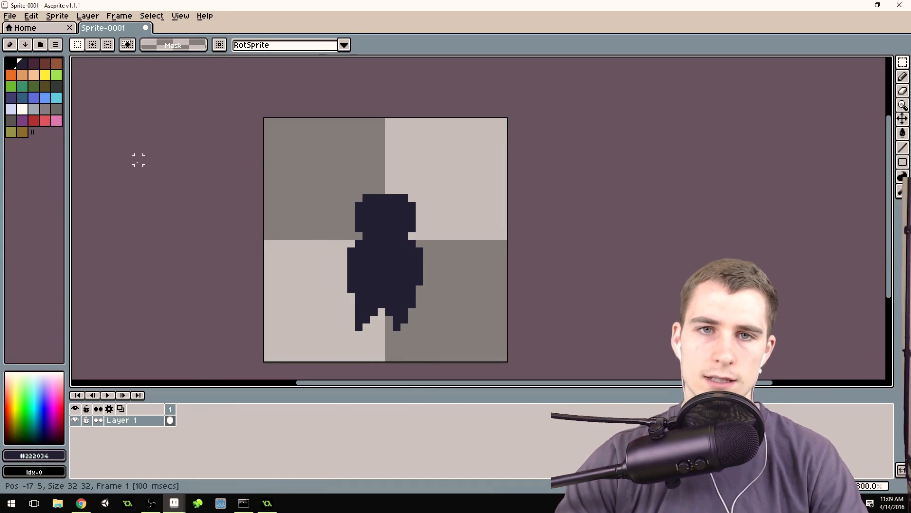
Paint both arms, including the shoulder pixels beside the torso, in steel blue (Idx-16) with the 1 px pencil
left_click(23, 98)
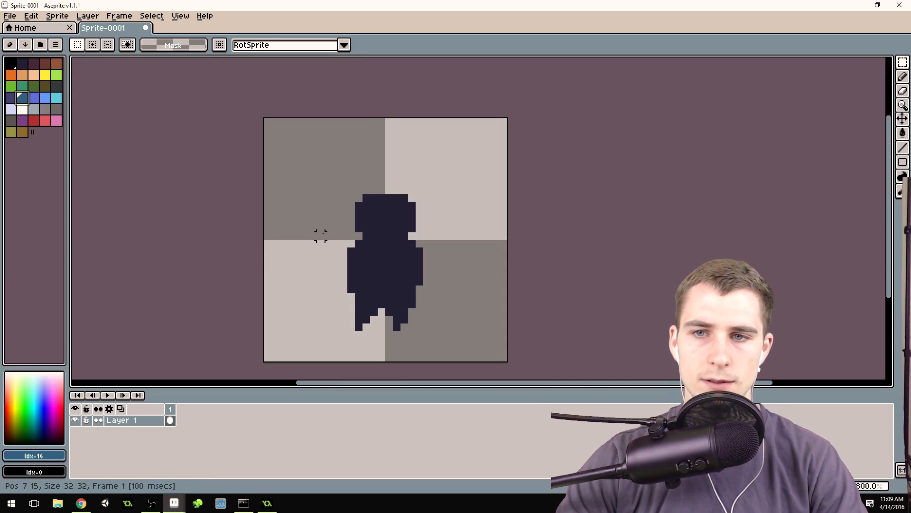
key("b")
left_click_drag(351, 250, 356, 286)
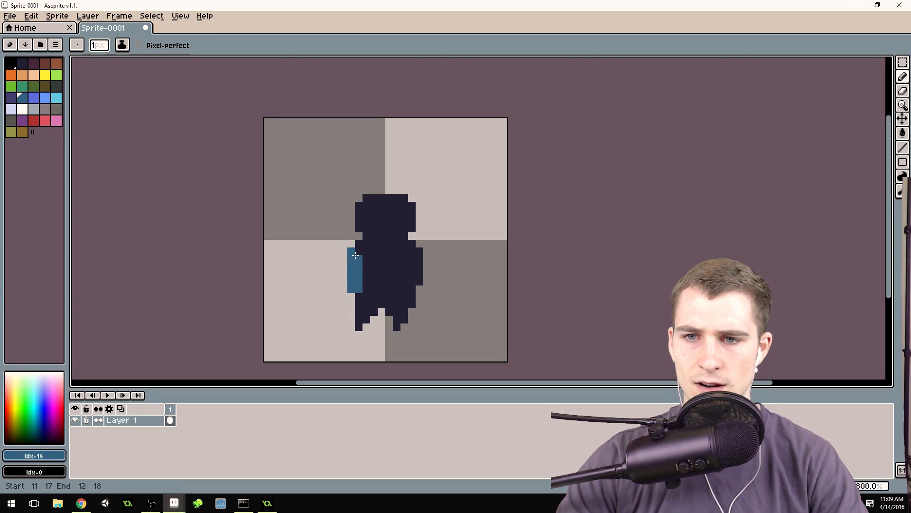
mouse_move(419, 251)
left_mouse_down()
mouse_move(418, 278)
mouse_move(413, 242)
left_mouse_up()
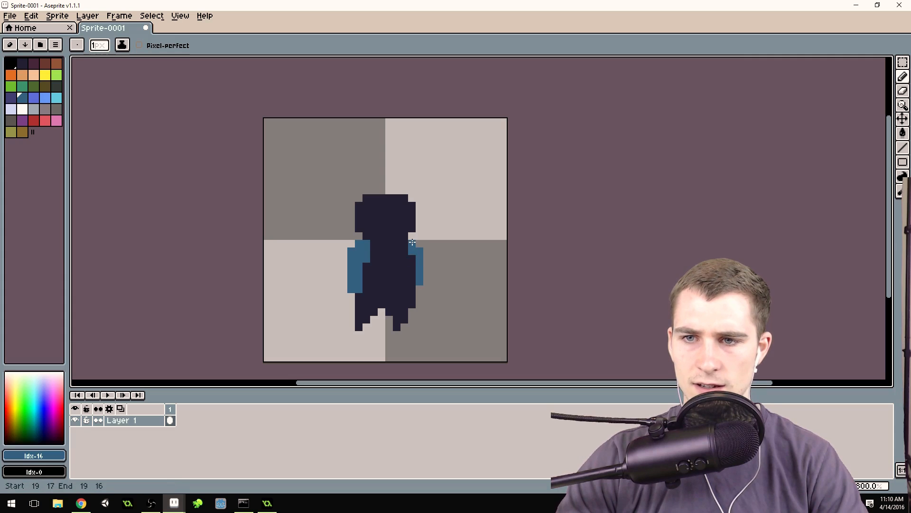
scroll(456, 208, "down", 1)
scroll(455, 208, "up", 1)
left_click(452, 229)
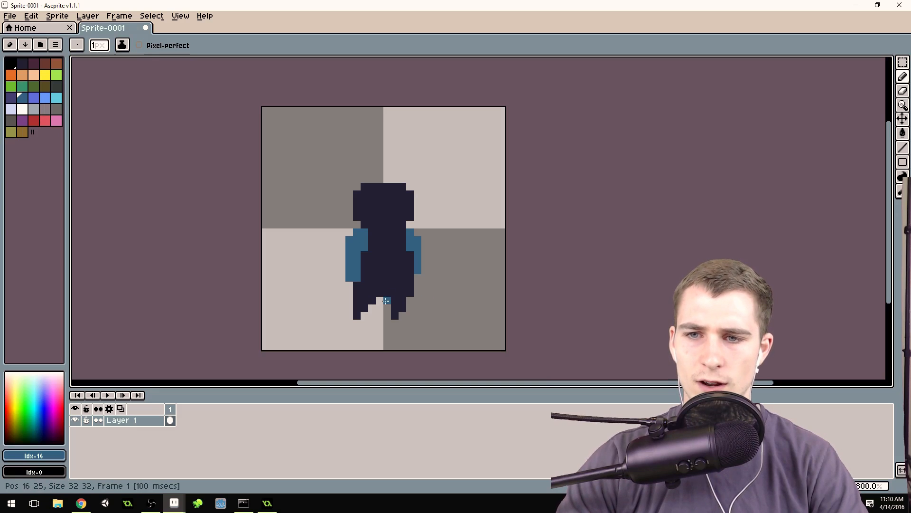
Paint the left leg in the same steel blue, from the inner hip down to the foot tip
left_click(370, 299)
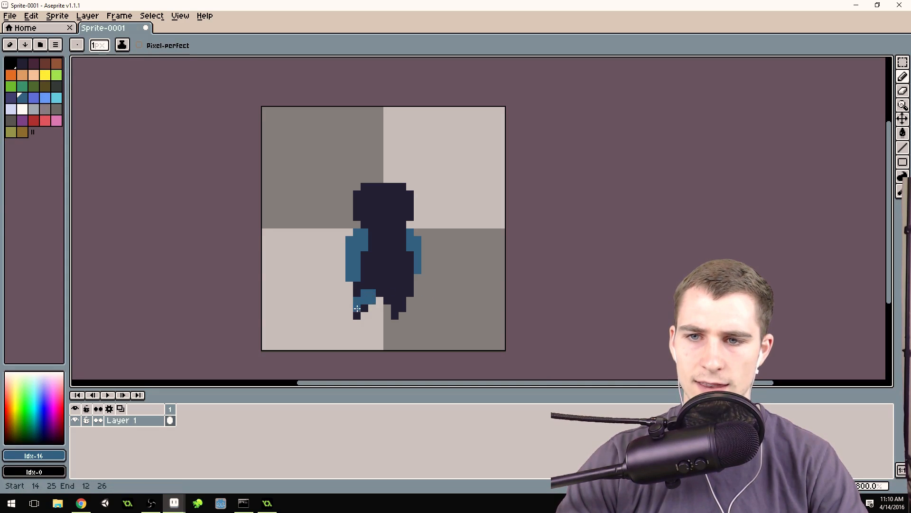
left_click_drag(363, 308, 359, 299)
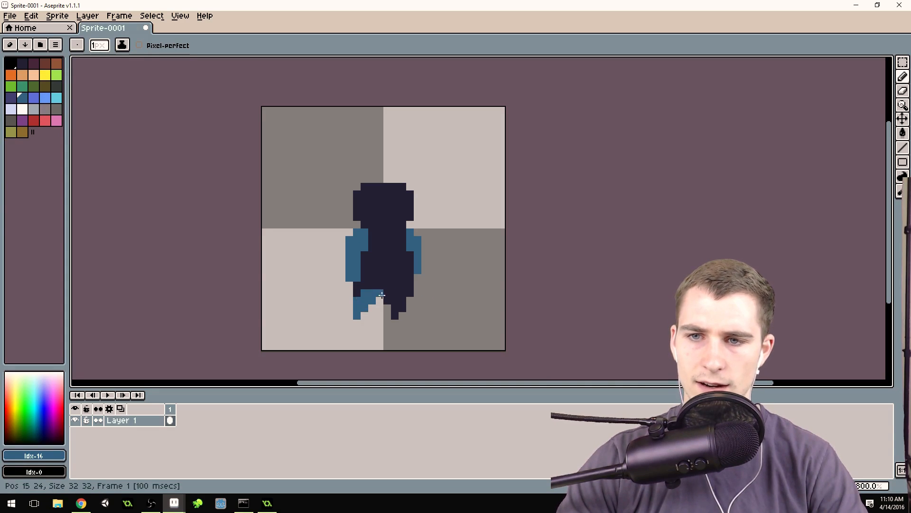
scroll(389, 295, "down", 3)
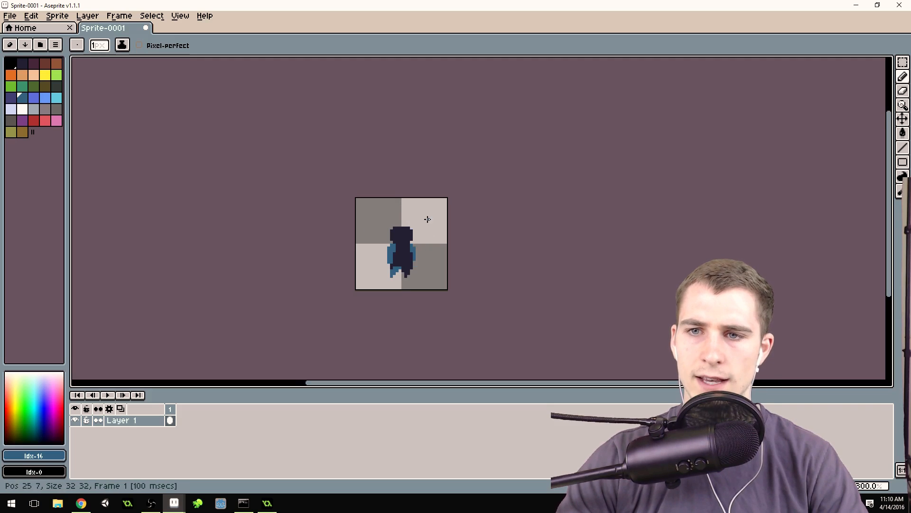
scroll(427, 218, "up", 3)
scroll(359, 266, "down", 1)
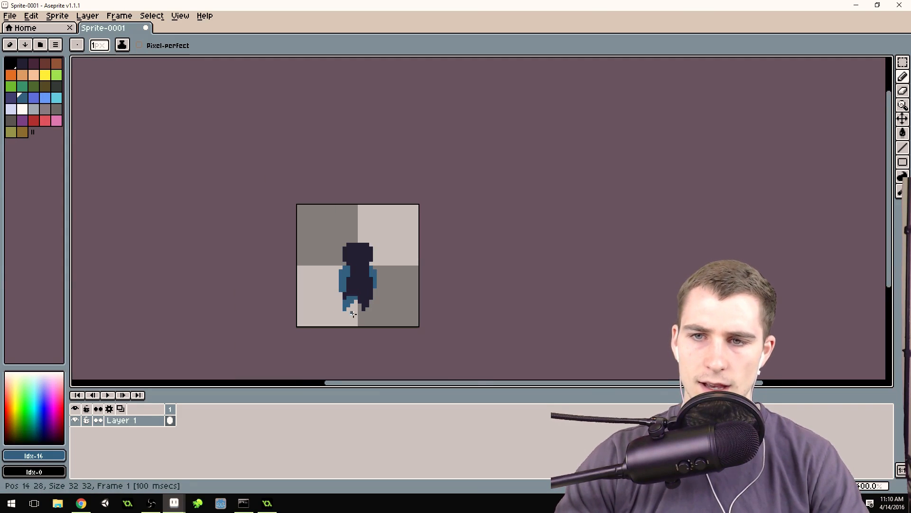
scroll(302, 336, "up", 1)
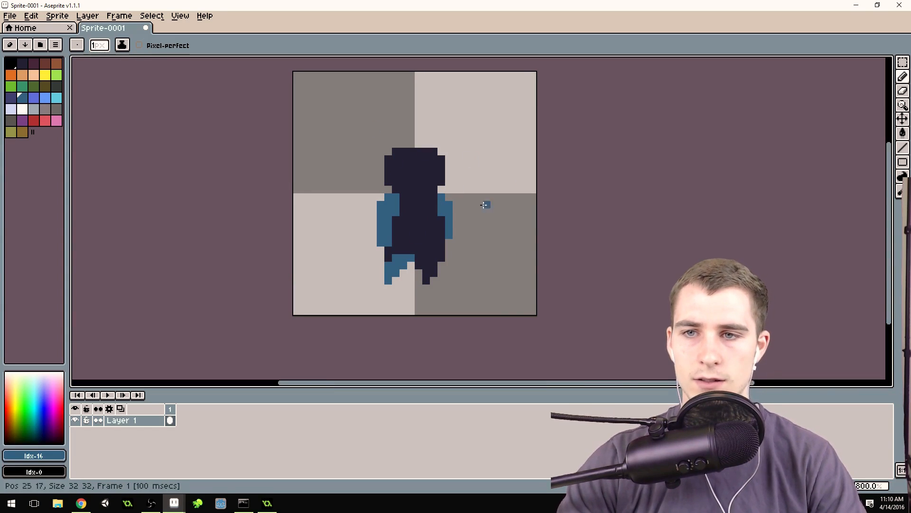
Rename the layer as Player and add a second frame duplicating the first
double_click(149, 420)
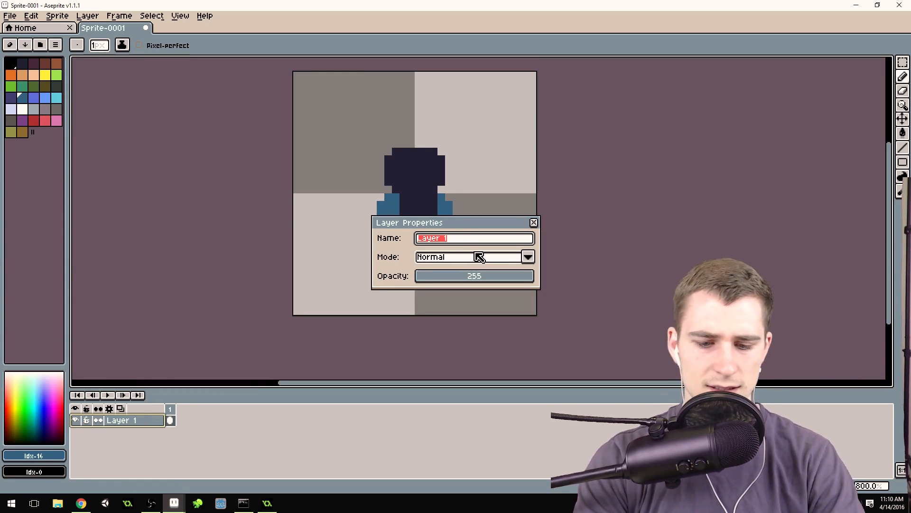
key("Return")
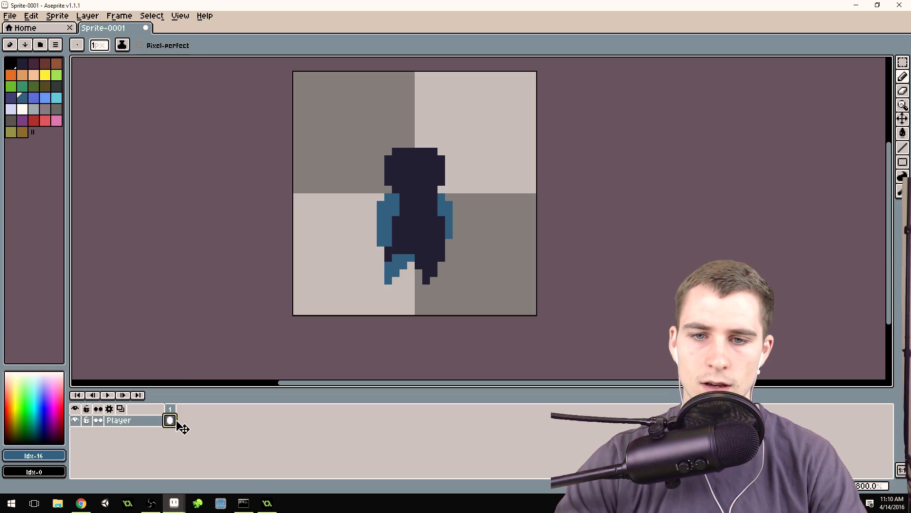
left_click_drag(178, 421, 186, 425)
key("Left")
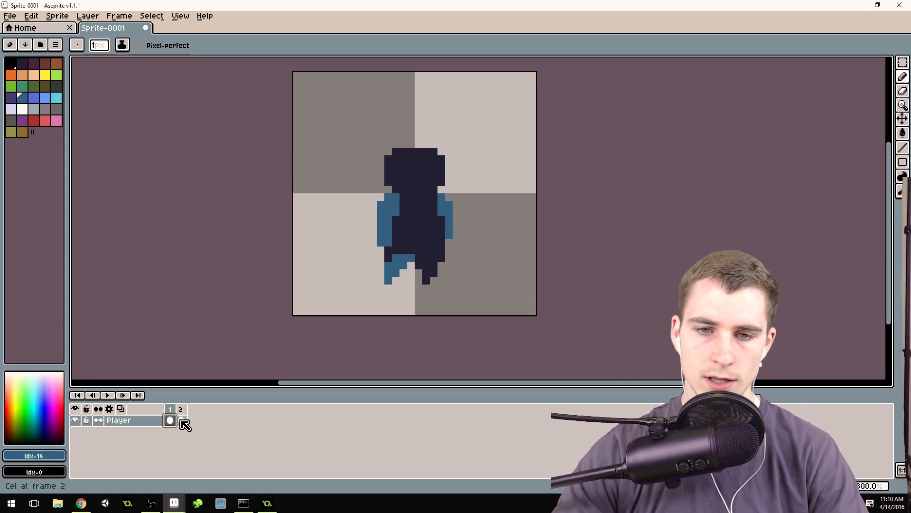
left_click(183, 421)
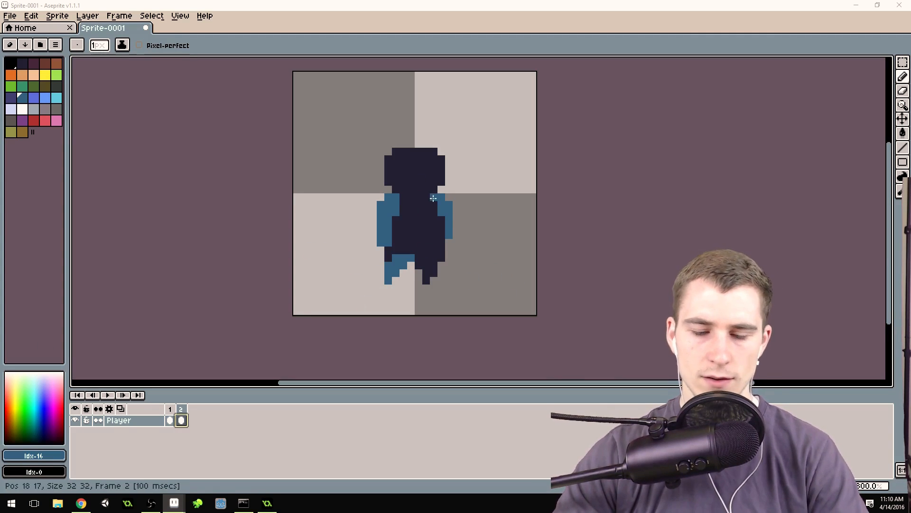
Select the whole character in frame 2 with the marquee, move it up 1 px, and deselect it
left_click(356, 133)
key("ctrl+z")
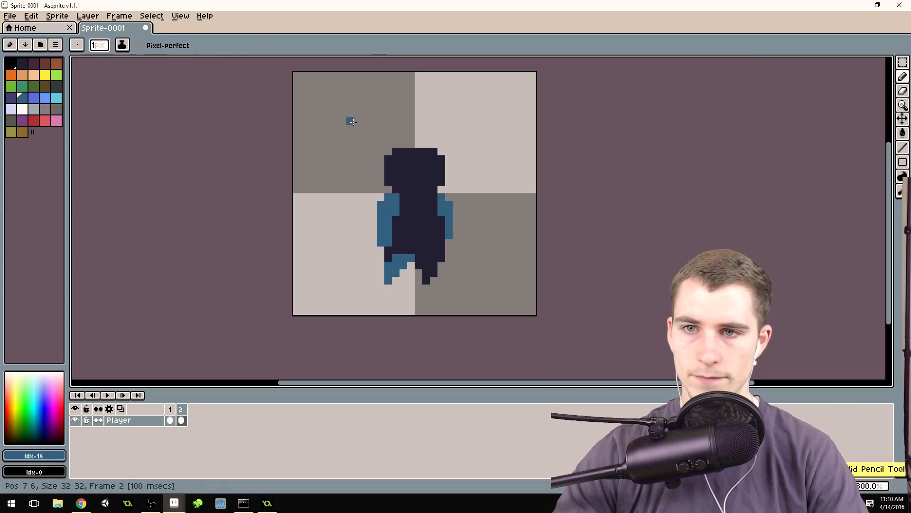
key("m")
left_click_drag(348, 126, 503, 301)
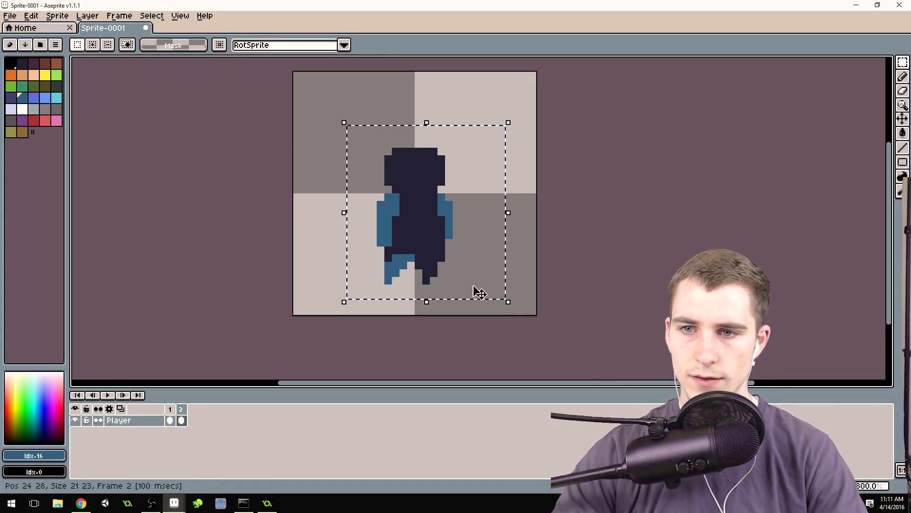
key("Up")
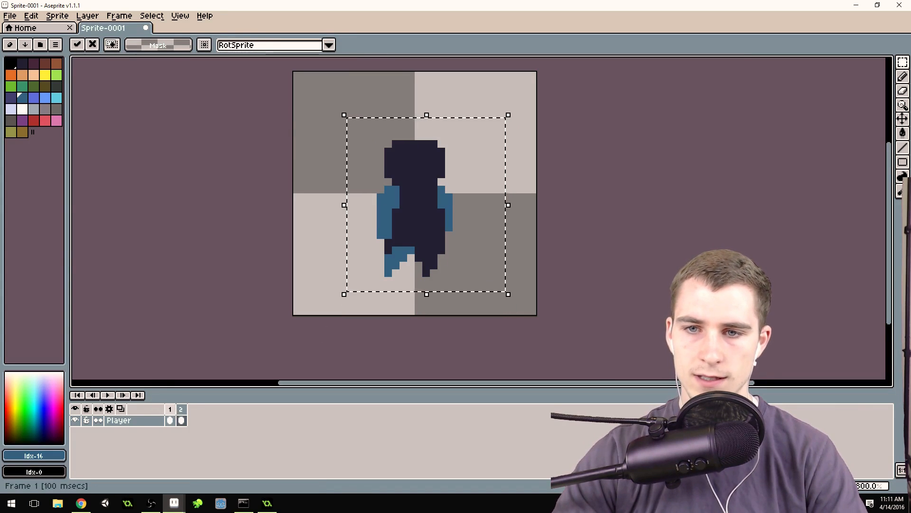
left_click(182, 409)
key("Up")
key("ctrl+d")
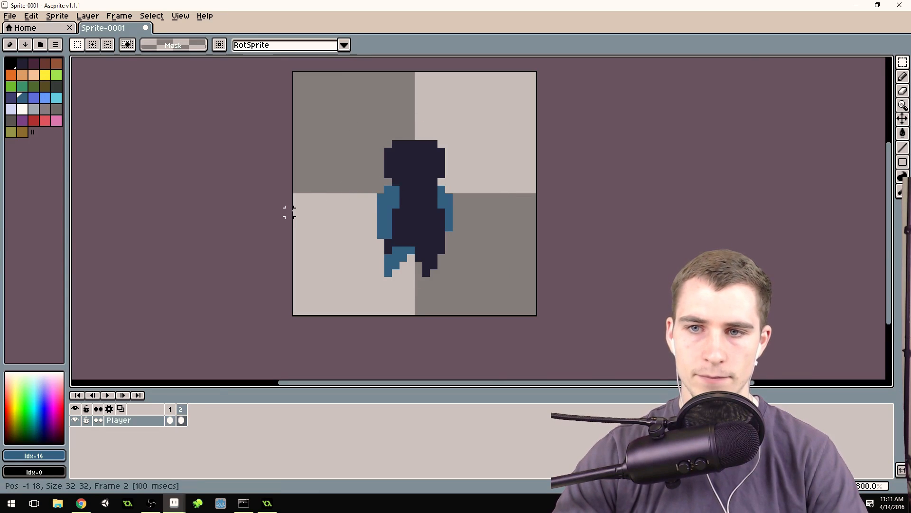
Reshape the blue left leg in frame 2 by extending it inward, erasing its outer foot pixels, and filling the crotch gap with navy #222034
key("b")
left_click(404, 251, "alt")
left_click(409, 265)
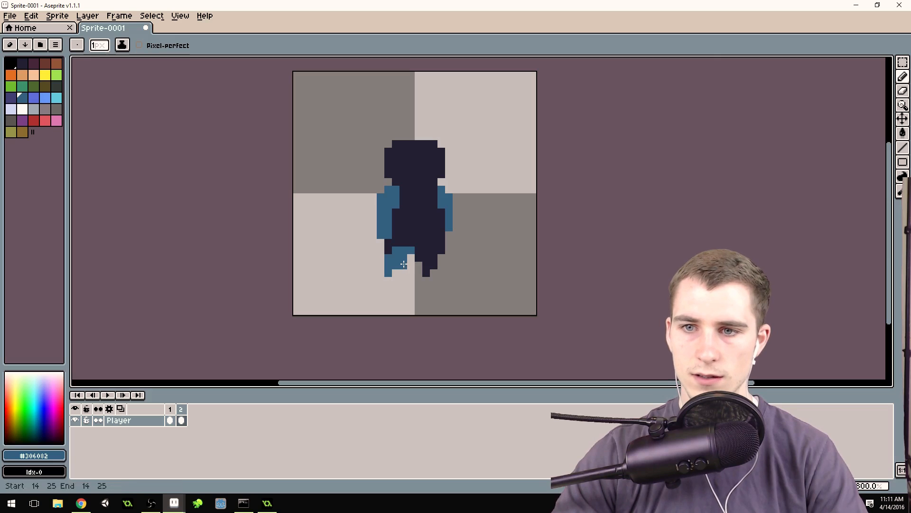
left_click(402, 273, "alt")
left_click(388, 273)
left_click(401, 263, "alt")
left_click(404, 273)
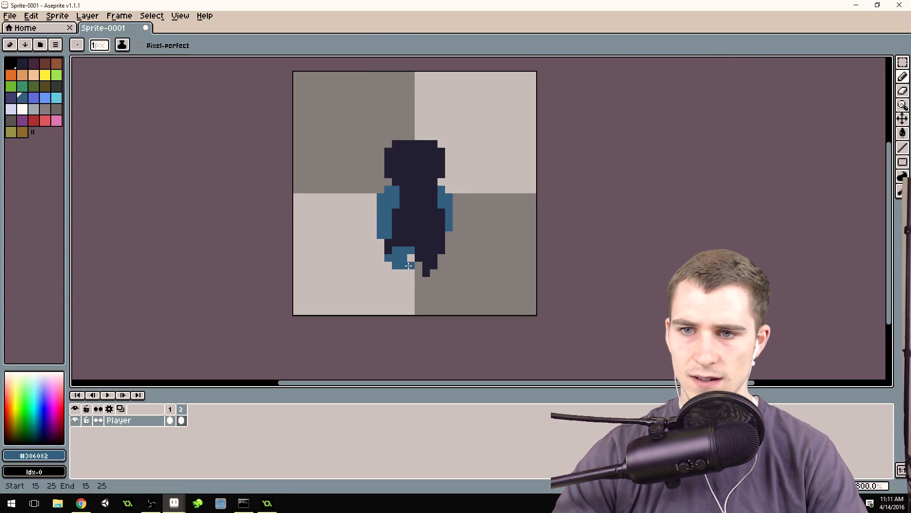
left_click(423, 243, "alt")
left_click(410, 251)
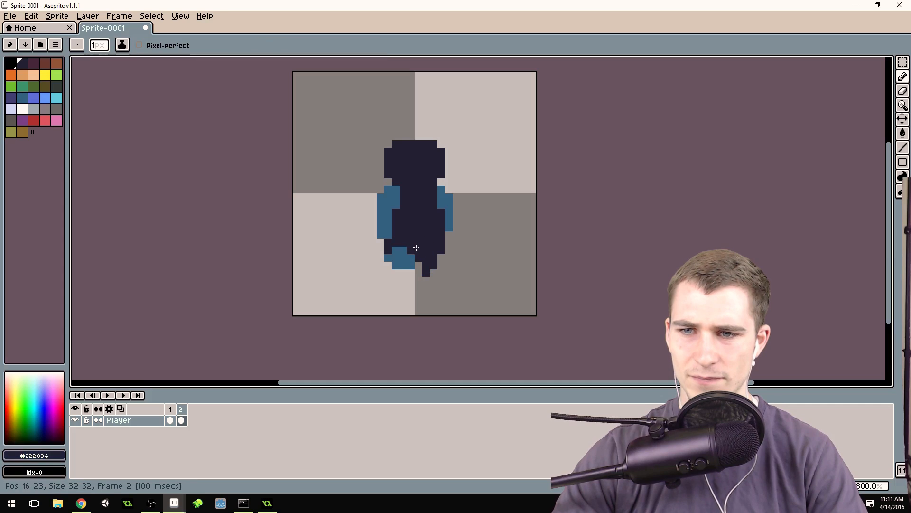
Shift the navy right leg's tip inward in frame 2 and add a blue foot pixel beside it
key("alt")
key("alt")
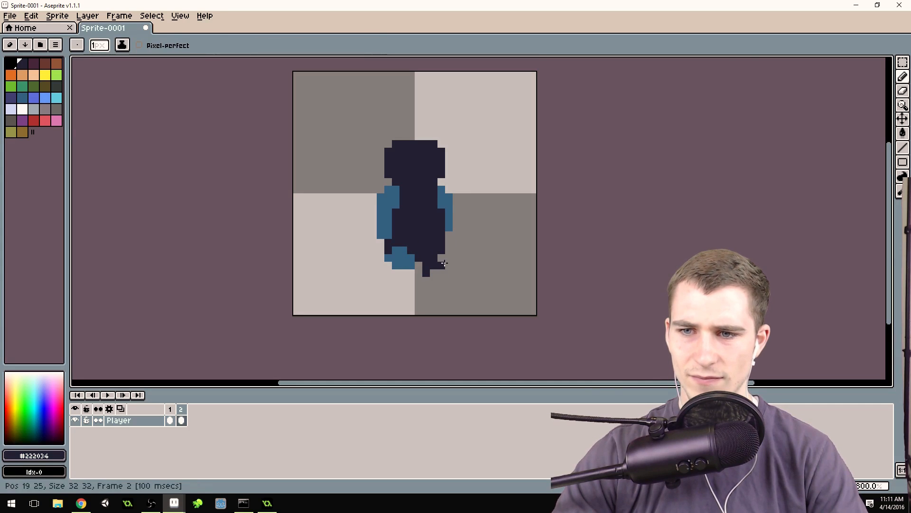
left_click(446, 272, "alt")
left_click_drag(427, 273, 433, 264)
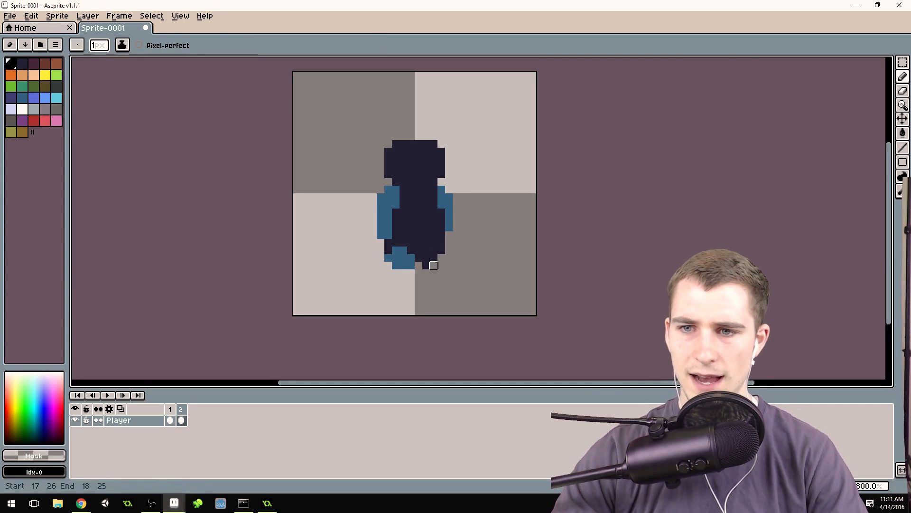
left_click(427, 257, "alt")
left_click(420, 266)
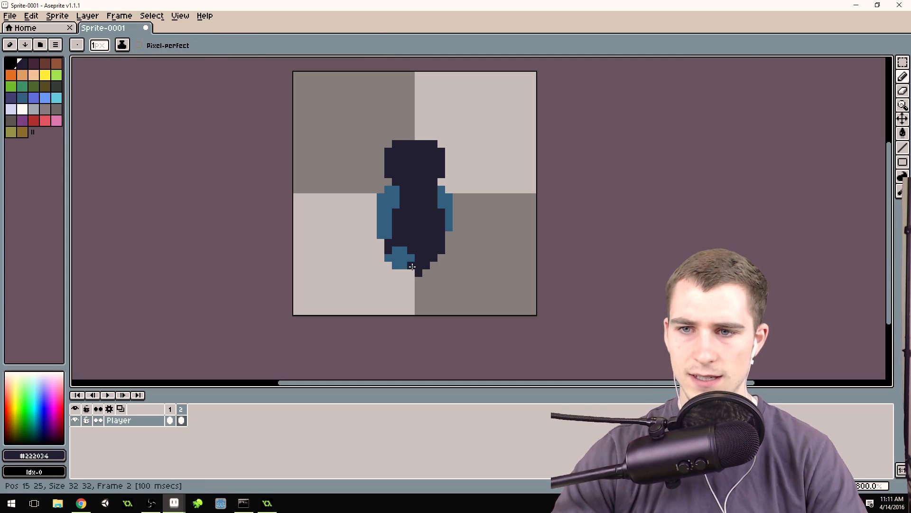
left_click(406, 263, "alt")
left_click(411, 272)
Compare both frames and bend the left arm outward by a pixel in frame 2, trimming its lower end and filling the torso side navy
left_click(170, 419)
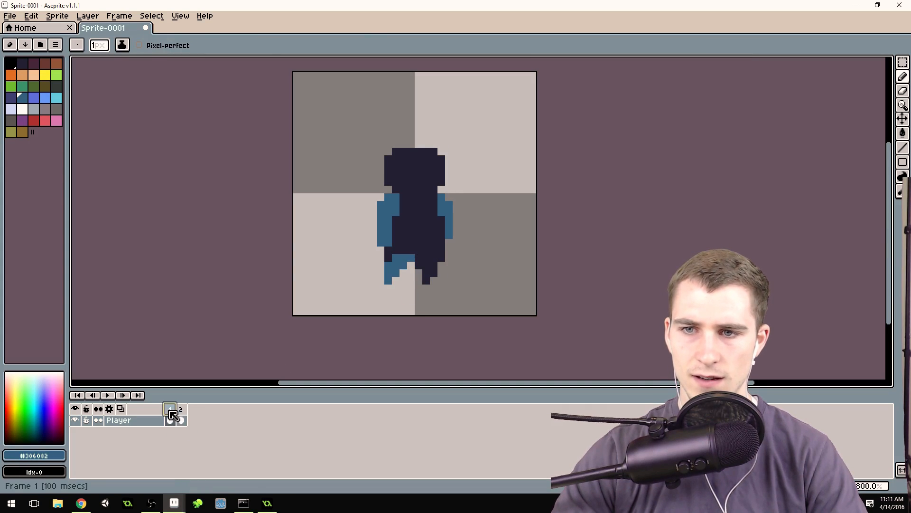
left_click(180, 416)
left_click(170, 414)
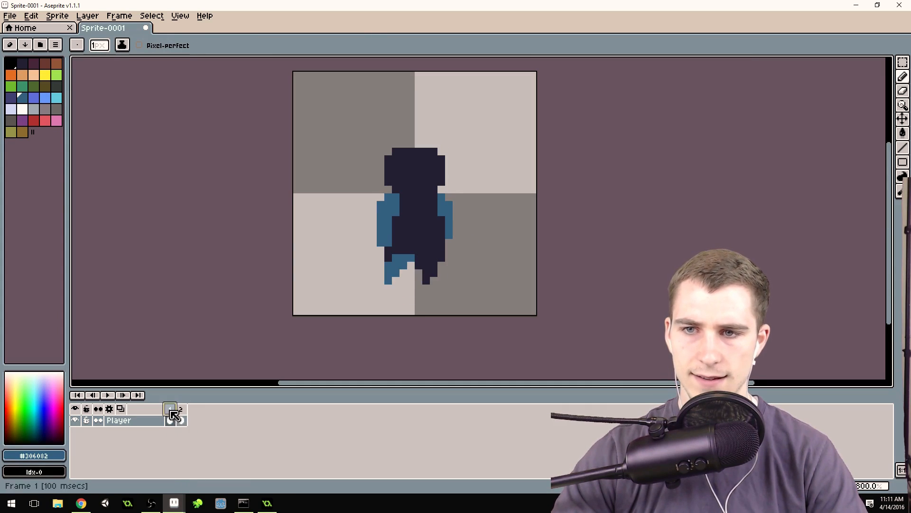
left_click(182, 414)
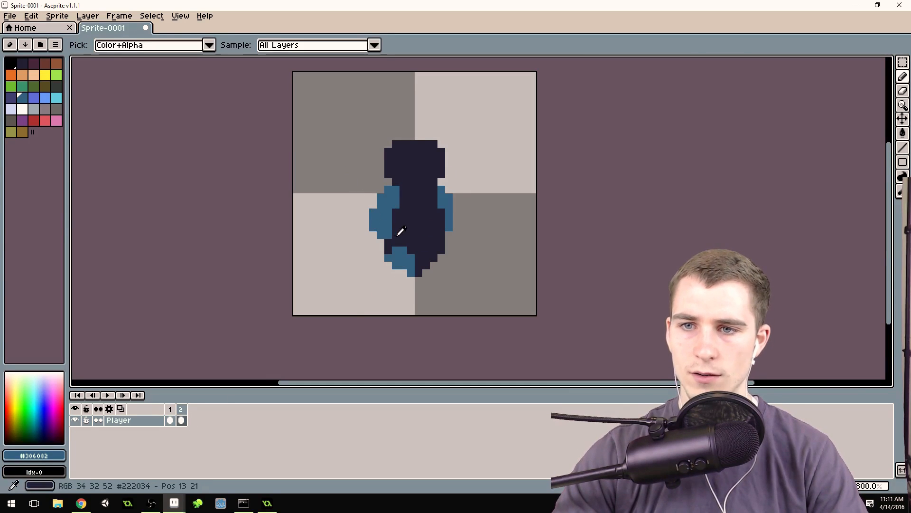
left_click(380, 234, "alt")
left_click(385, 234, "alt")
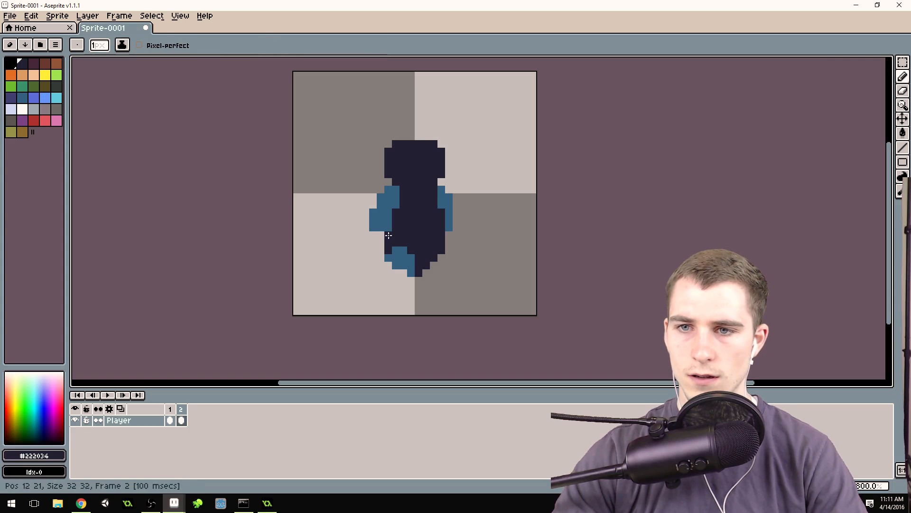
left_click(397, 205)
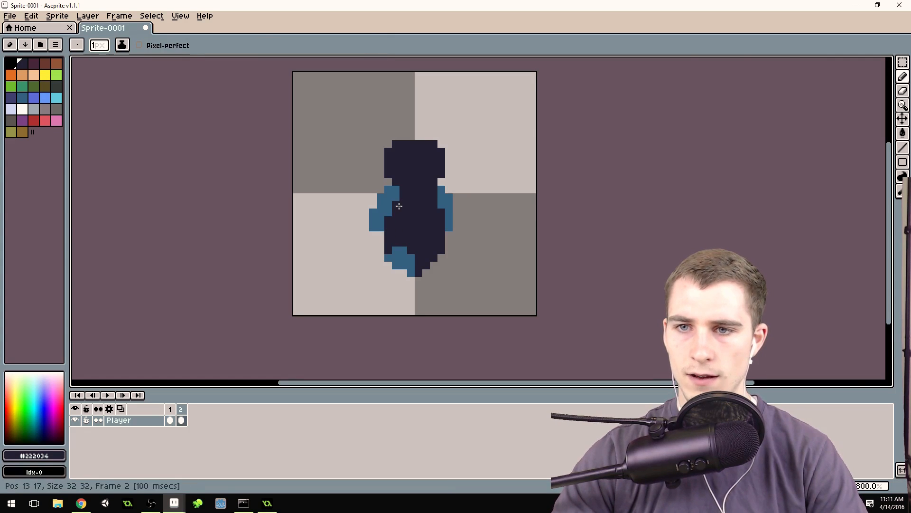
Shift the right arm's lower end outward by a pixel in frame 2, shorten it, and compare it against frame 1
left_click(181, 410)
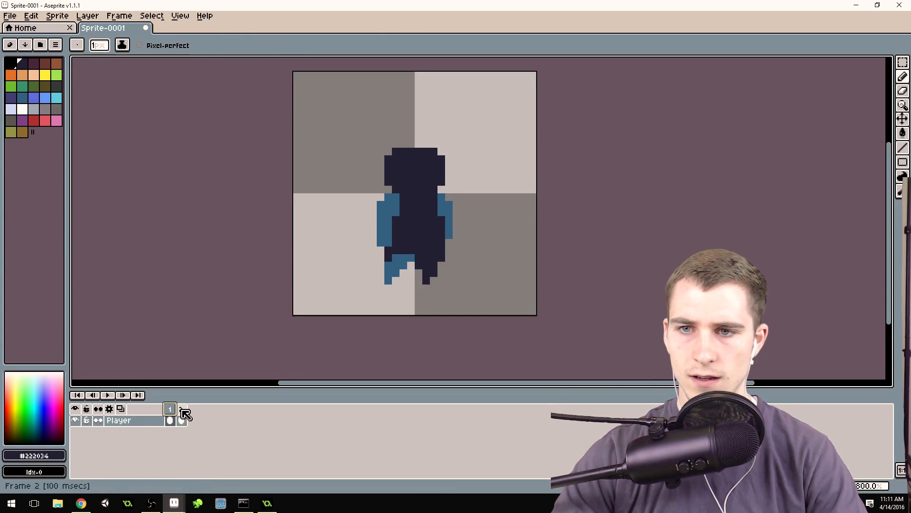
key("alt")
left_click(451, 211, "alt")
mouse_move(456, 219)
left_mouse_down()
mouse_move(457, 212)
mouse_move(449, 227)
left_mouse_up()
left_click(460, 227, "alt")
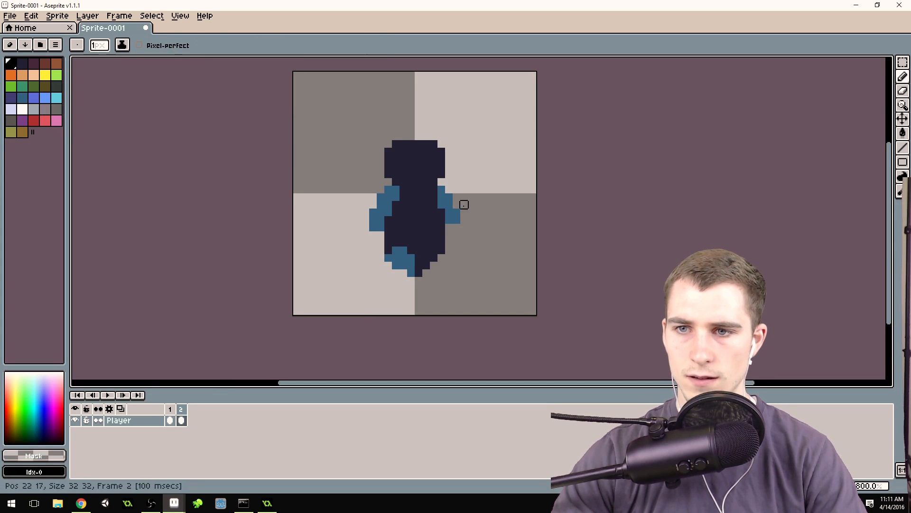
left_click(172, 409)
left_click(183, 410)
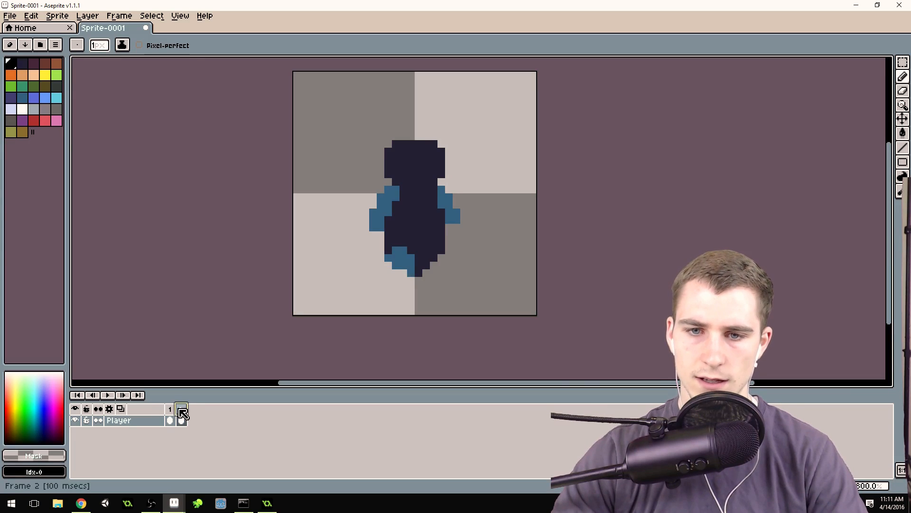
left_click(171, 409)
left_click(185, 409)
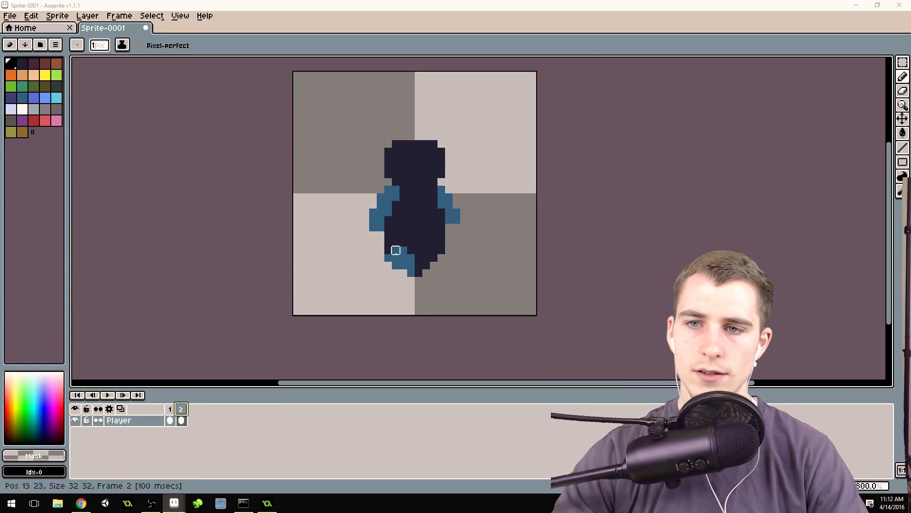
Add a third frame duplicating frame 2 and move the whole character up 1 px in it
left_click(185, 420)
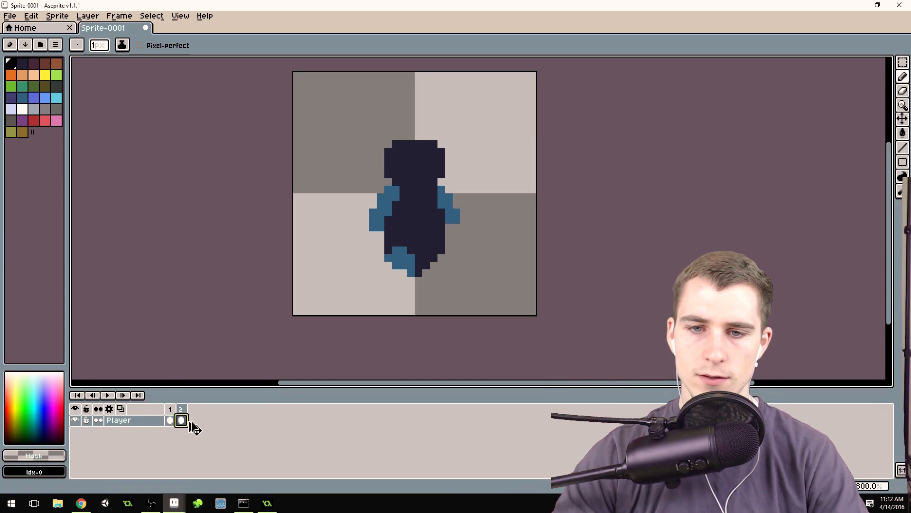
key("alt+n")
key("m")
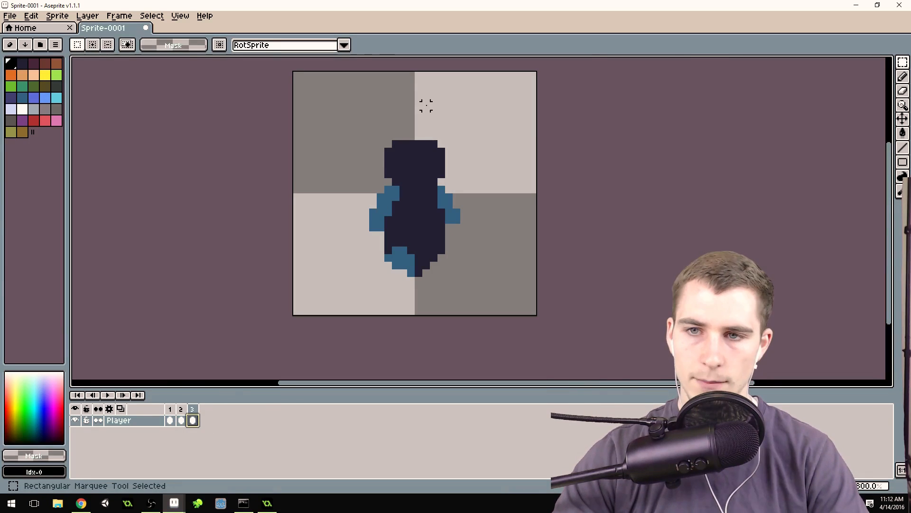
left_click_drag(341, 118, 503, 304)
left_click_drag(453, 279, 452, 268)
left_click(273, 212)
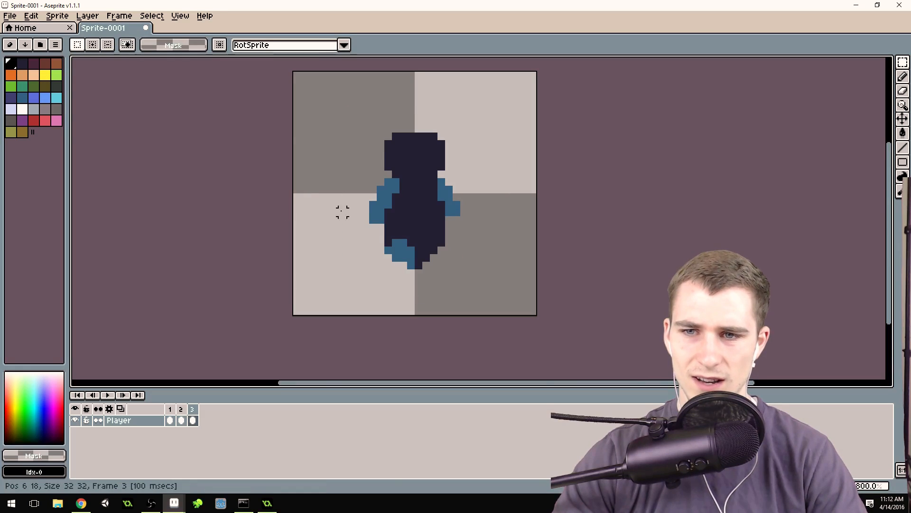
Extend the left arm outward in blue in frame 3, erase its lower end, and fill the exposed torso side navy
key("b")
left_click(380, 186, "alt")
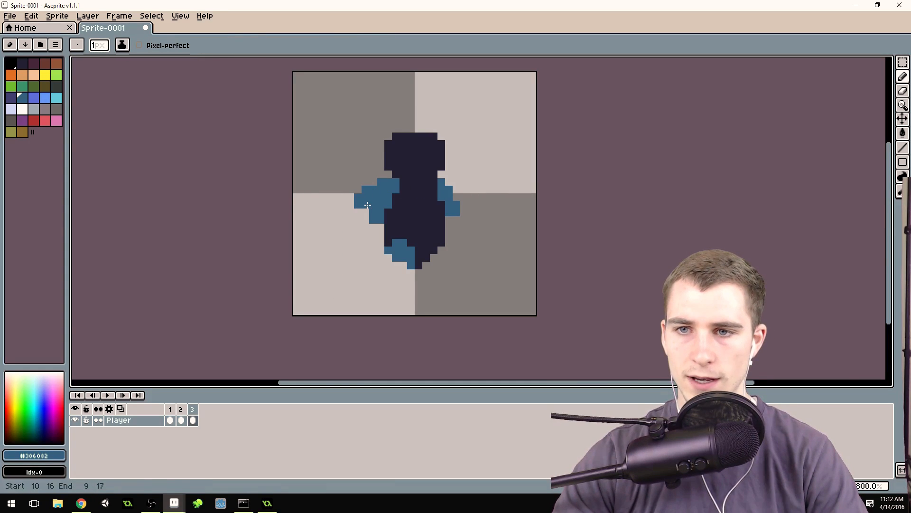
left_click(366, 229, "alt")
left_click_drag(373, 219, 380, 204)
left_click(390, 210, "alt")
left_click(389, 205)
left_click(392, 202)
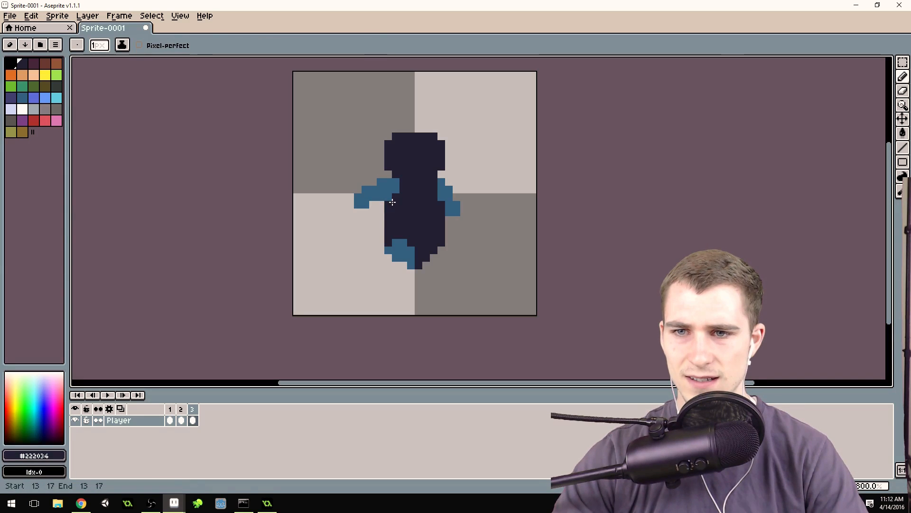
Raise the right arm's lower end outward in blue in frame 3 to mirror the left arm
scroll(427, 203, "down", 1)
scroll(426, 219, "up", 1)
left_click(450, 204, "alt")
left_click(454, 180, "alt")
mouse_move(463, 183)
left_mouse_down()
mouse_move(465, 195)
mouse_move(450, 190)
left_mouse_up()
left_click(465, 200, "alt")
Raise the blue left leg in frame 3 by adding blue pixels above it and erasing its lower edge and foot tip
scroll(464, 218, "up", 2)
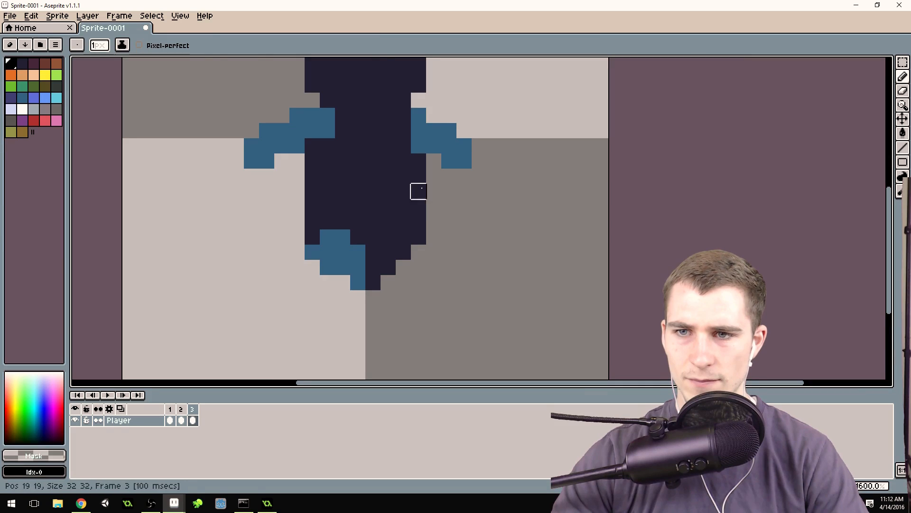
left_click(400, 191, "alt")
left_click(354, 254, "alt")
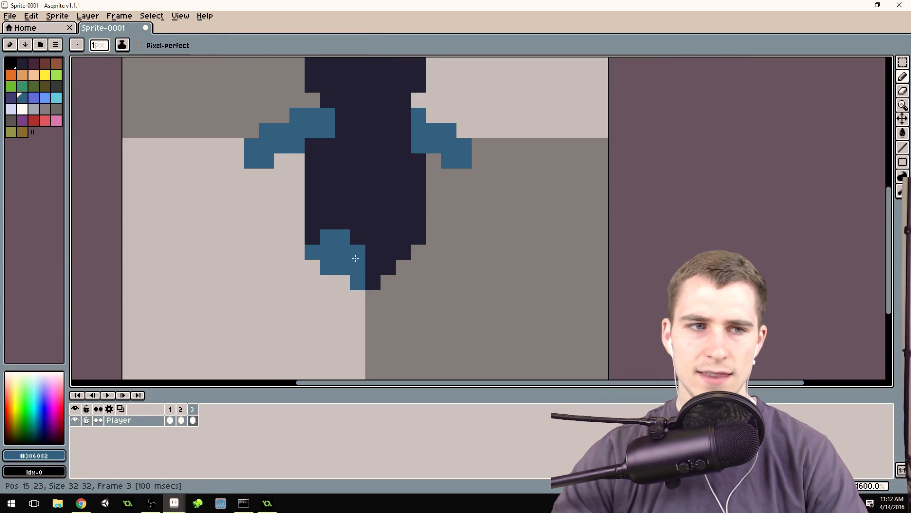
left_click(355, 223)
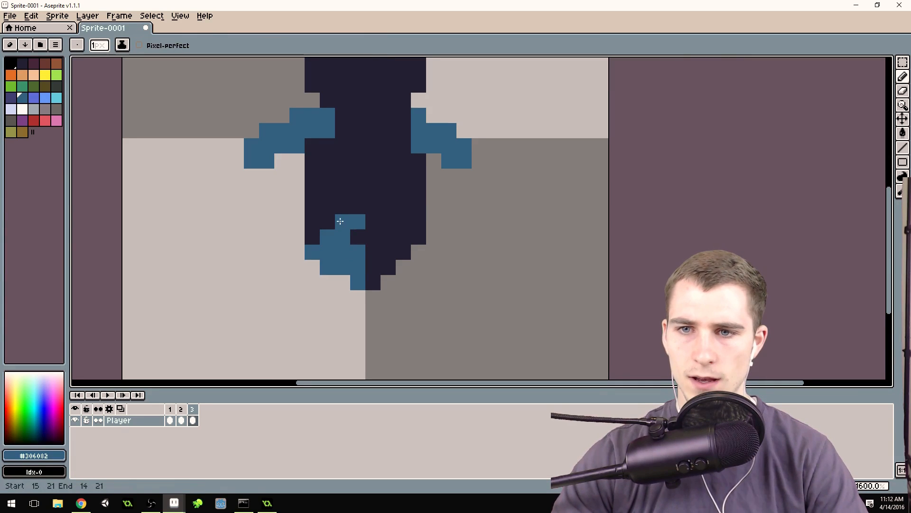
left_click(341, 285, "alt")
left_click_drag(343, 267, 326, 266)
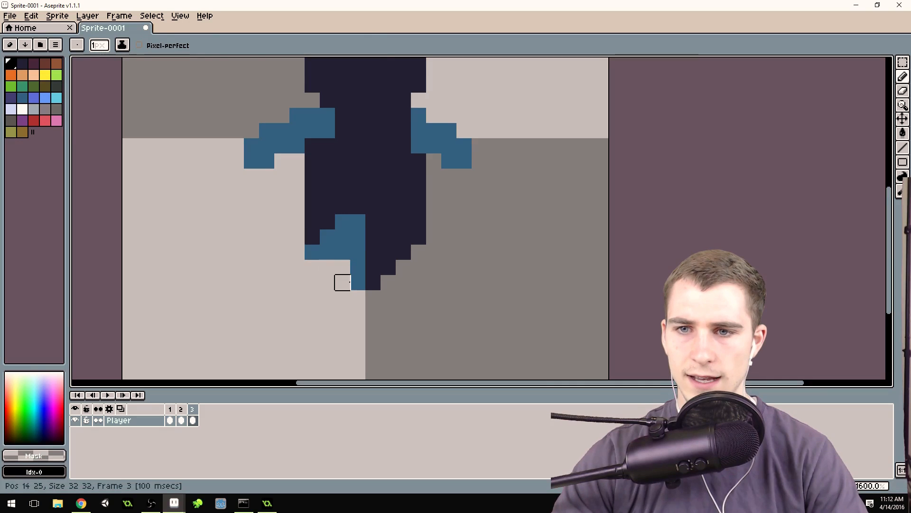
left_click(358, 281)
Trim the navy right leg's outer edge and bottom pixel in frame 3 and shift its tip inward by a pixel
scroll(363, 204, "down", 3)
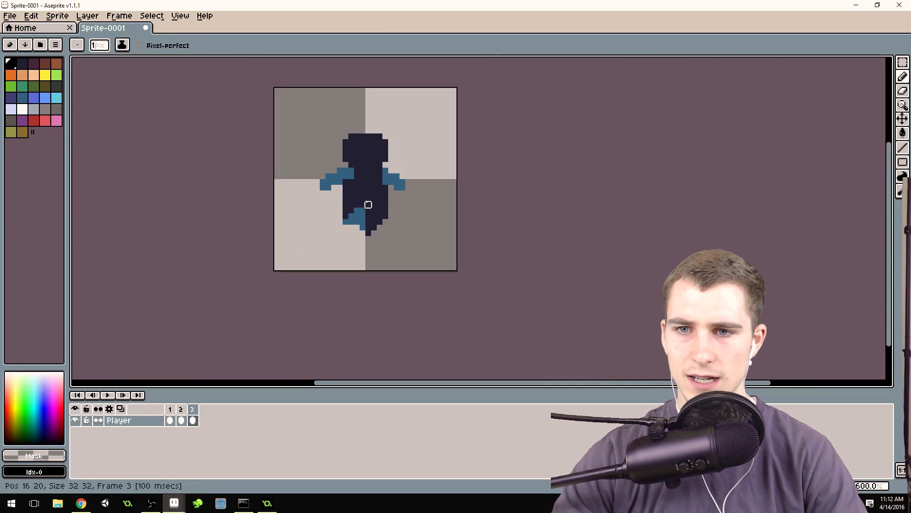
scroll(357, 207, "up", 3)
left_click(355, 213)
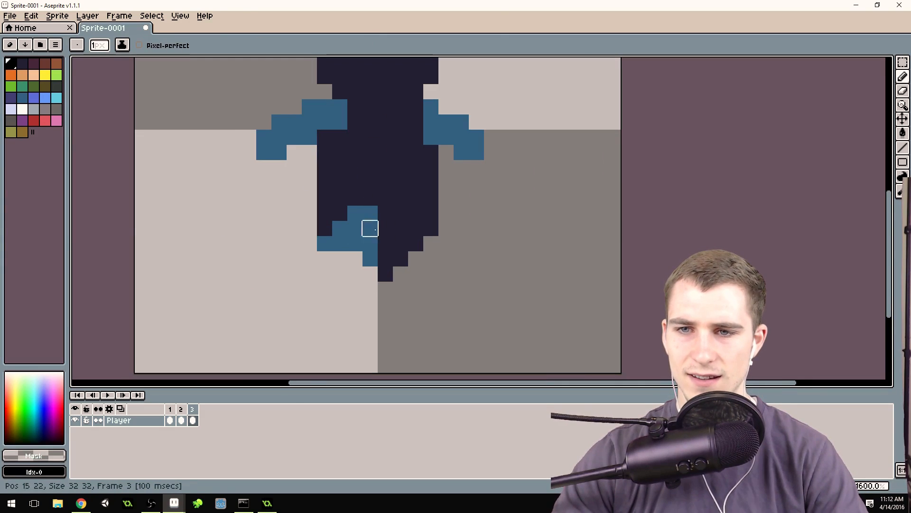
left_click(429, 231)
left_click(385, 273)
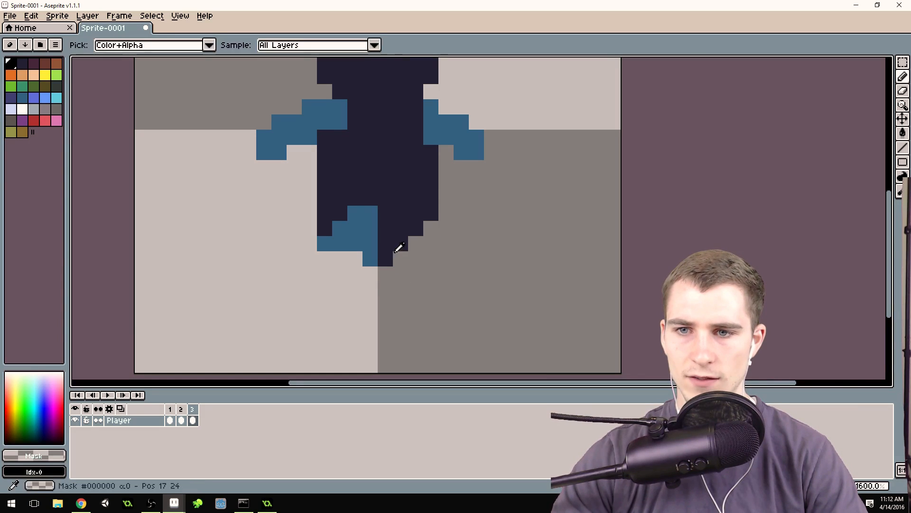
left_click(370, 273)
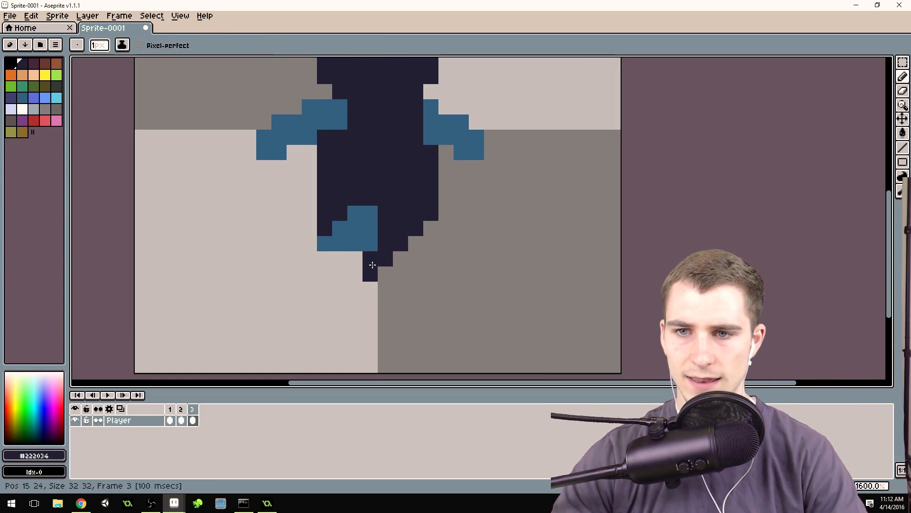
Compare frame 3 against frames 1 and 2, and repaint the left leg's lower end blue above the navy tip
scroll(427, 175, "down", 4)
scroll(427, 175, "up", 1)
left_click(182, 410)
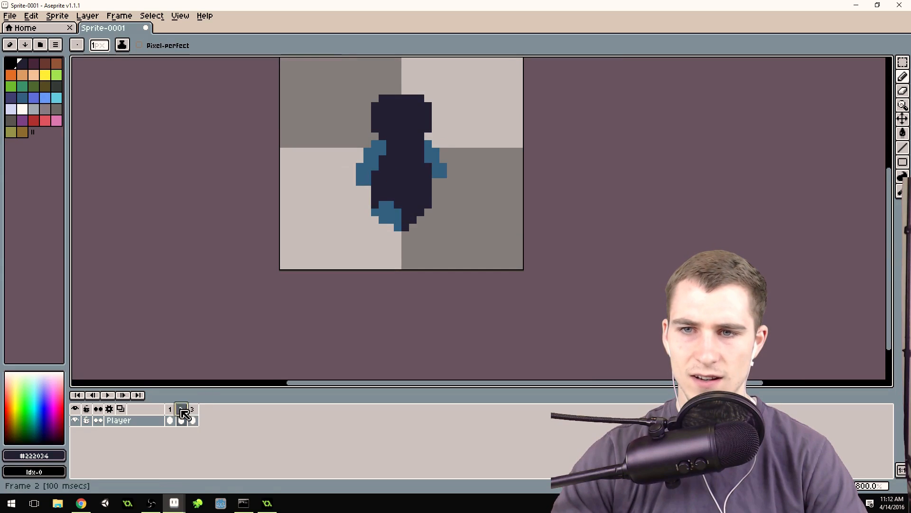
left_click(172, 410)
left_click(184, 411)
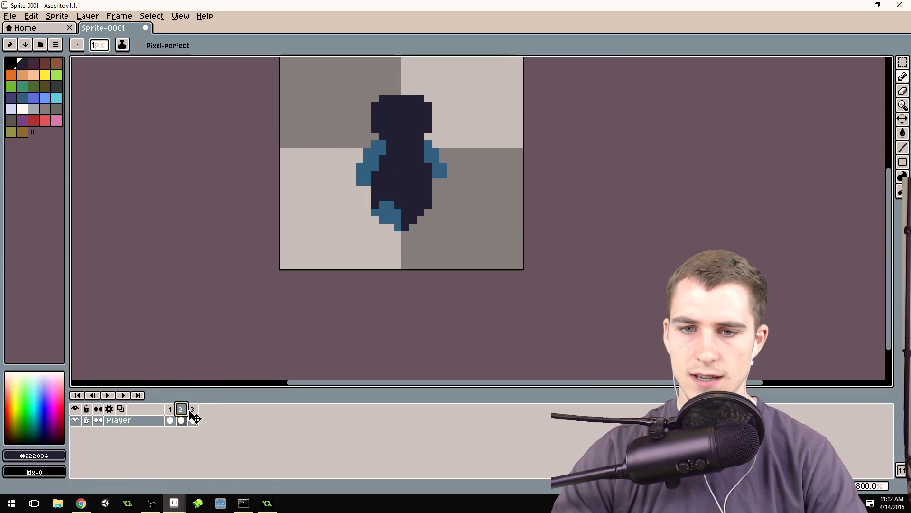
left_click(194, 410)
scroll(341, 242, "up", 1)
key("alt")
left_click(350, 235)
scroll(387, 192, "down", 1)
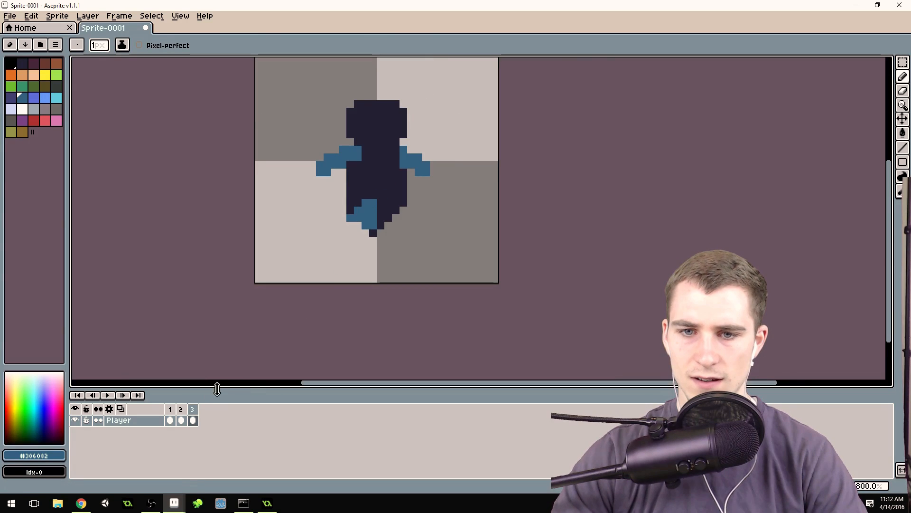
Check frame 3 against frame 2 and shift the top of the blue left leg outward by a pixel, filling the gap navy
left_click(184, 410)
left_click(195, 414)
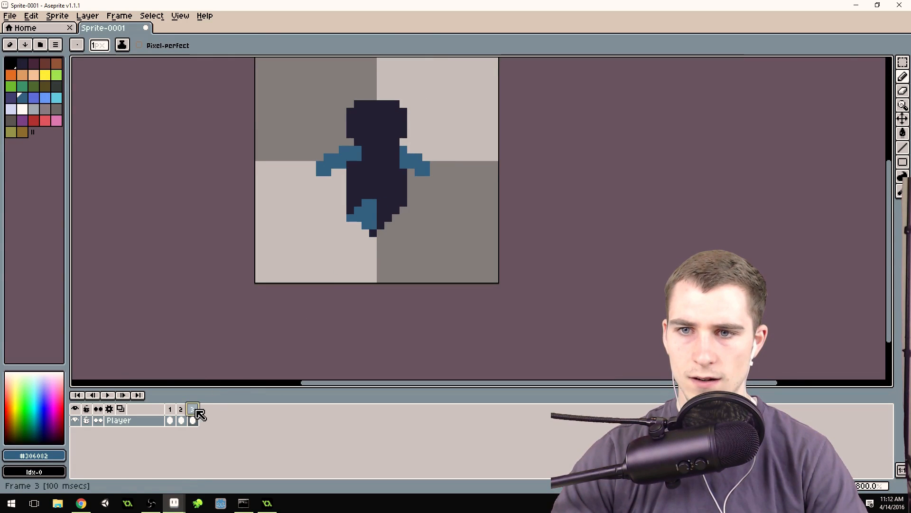
scroll(378, 232, "up", 2)
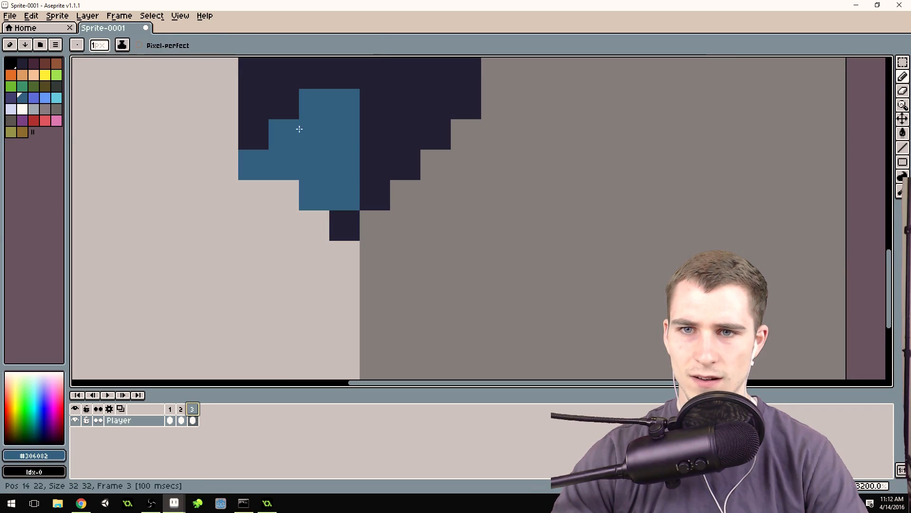
left_click(283, 104)
left_click(383, 98, "alt")
left_click(345, 104)
scroll(342, 174, "down", 3)
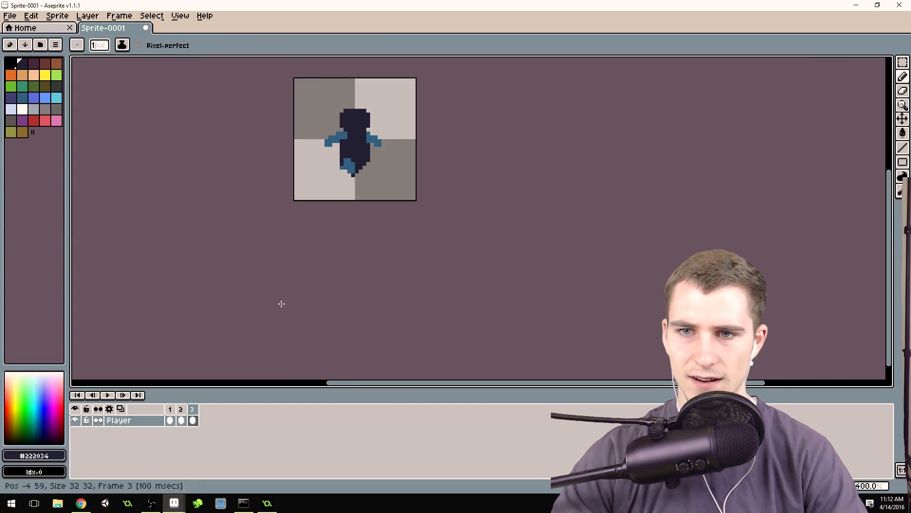
Compare frames 2 and 3 again and add a blue pixel on the left leg's outer edge in frame 3
left_click(183, 410)
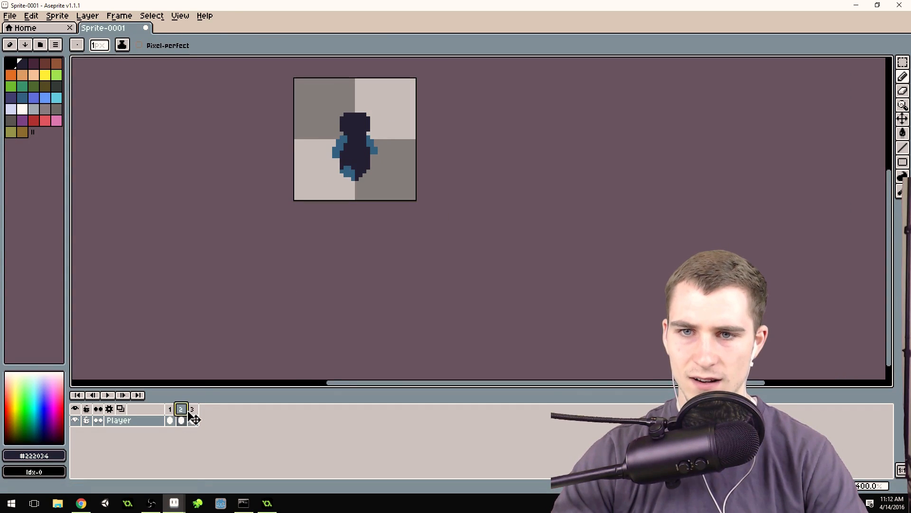
left_click(194, 411)
scroll(353, 187, "up", 1)
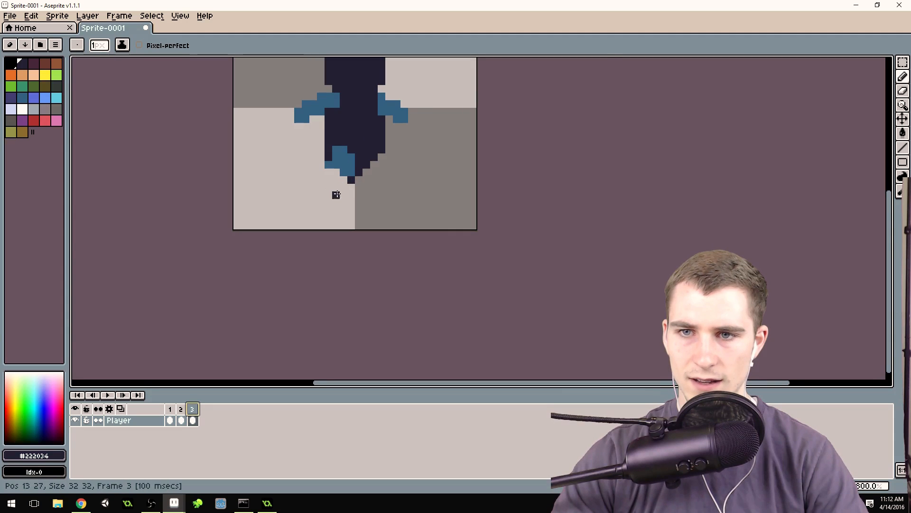
scroll(330, 196, "up", 1)
left_click(337, 124, "alt")
left_click(326, 117)
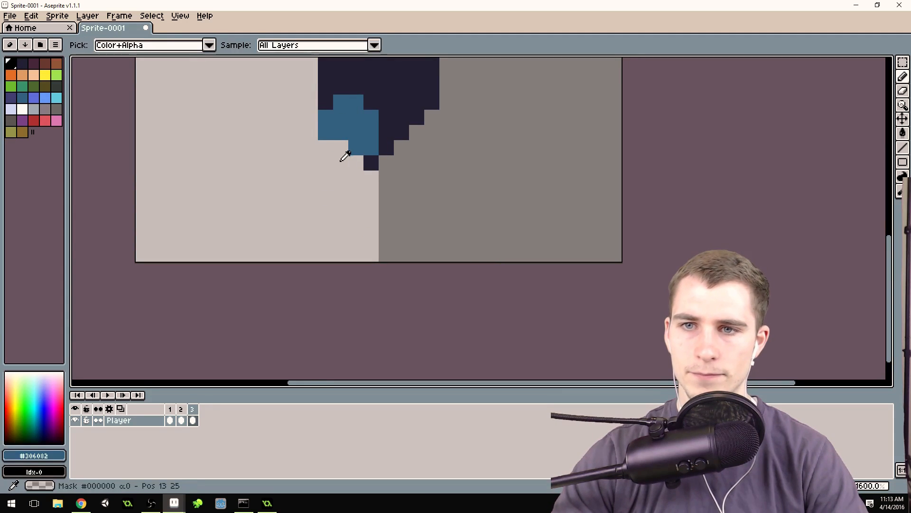
left_click(342, 158, "alt")
left_click(356, 133)
left_click(354, 121, "alt")
left_click(356, 132)
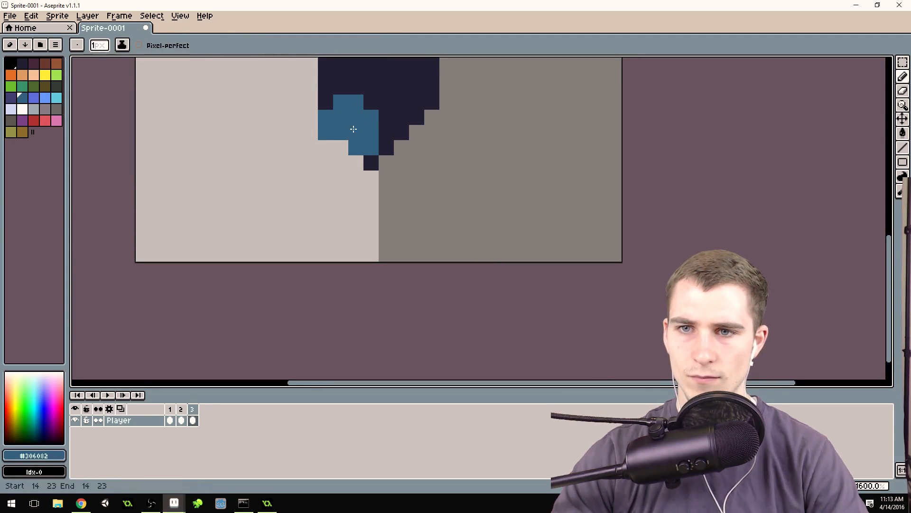
Shift the blue left foot inward by a pixel over the navy leg in frame 3 and compare it with frame 2
left_click(352, 169, "alt")
left_click(356, 147)
left_click(373, 145, "alt")
left_click(383, 145)
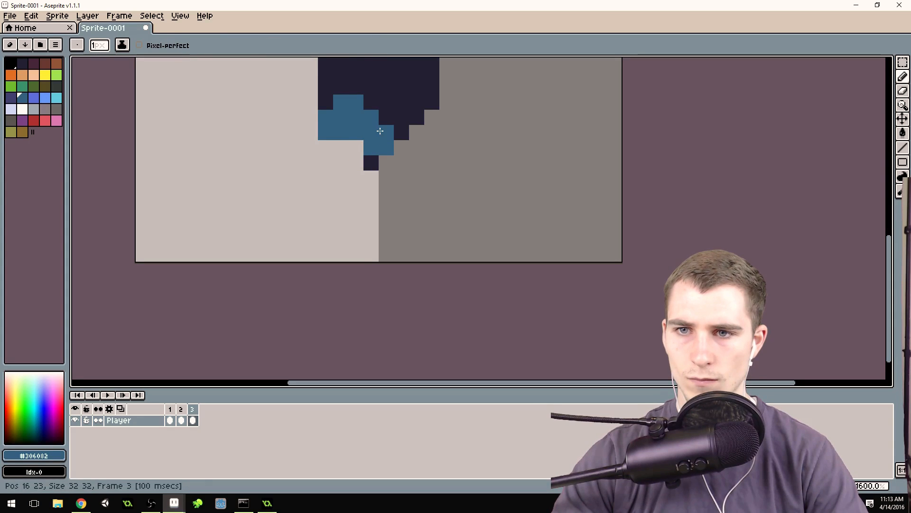
scroll(359, 183, "down", 3)
scroll(327, 192, "up", 1)
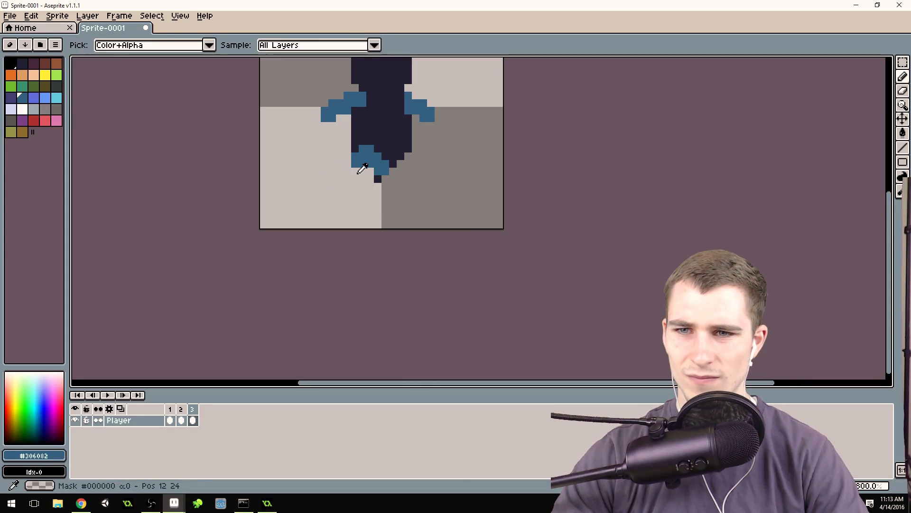
left_click(355, 170, "alt")
left_click(181, 420)
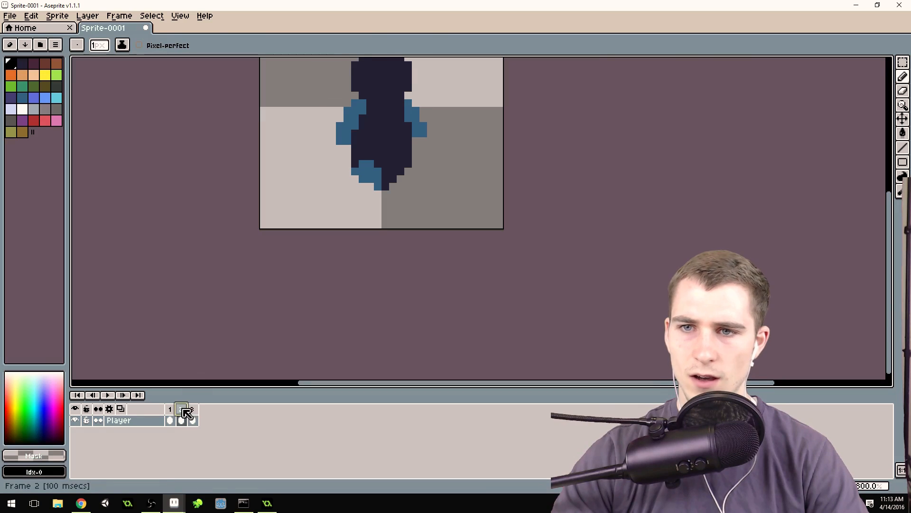
left_click(193, 420)
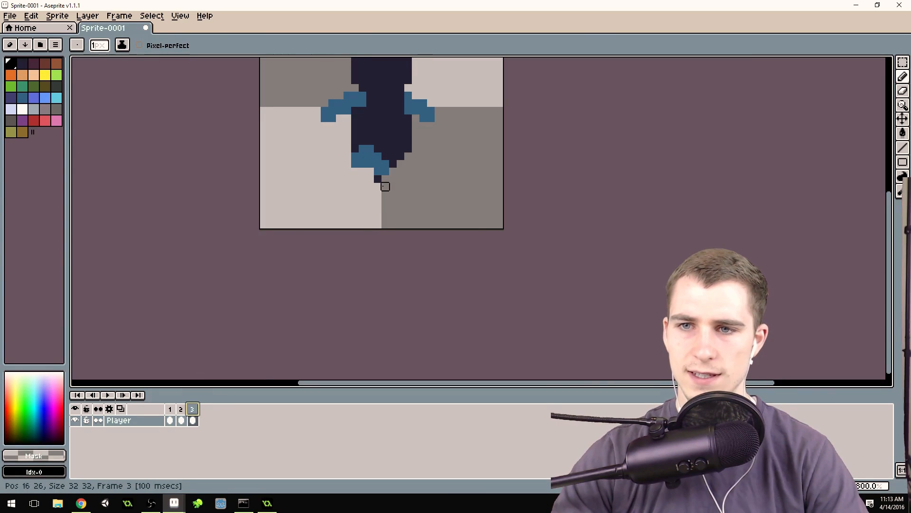
Add a fourth frame duplicating frame 3 and compare it with the earlier frames
scroll(362, 187, "down", 1)
scroll(397, 214, "down", 1)
scroll(381, 153, "up", 2)
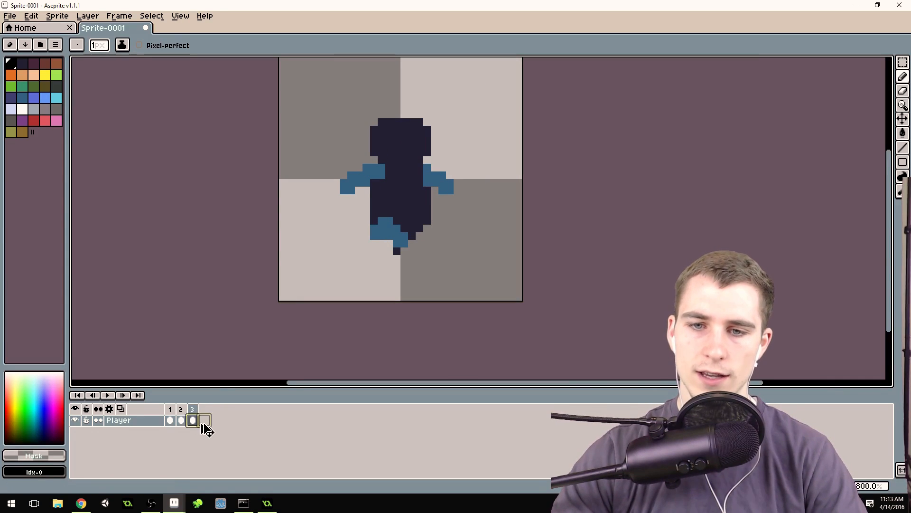
key("alt+n")
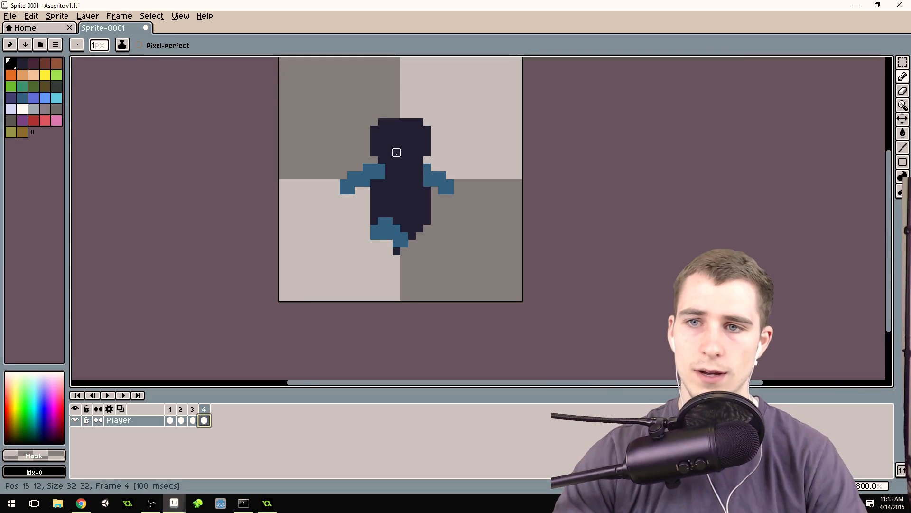
scroll(383, 136, "down", 1)
scroll(362, 130, "up", 1)
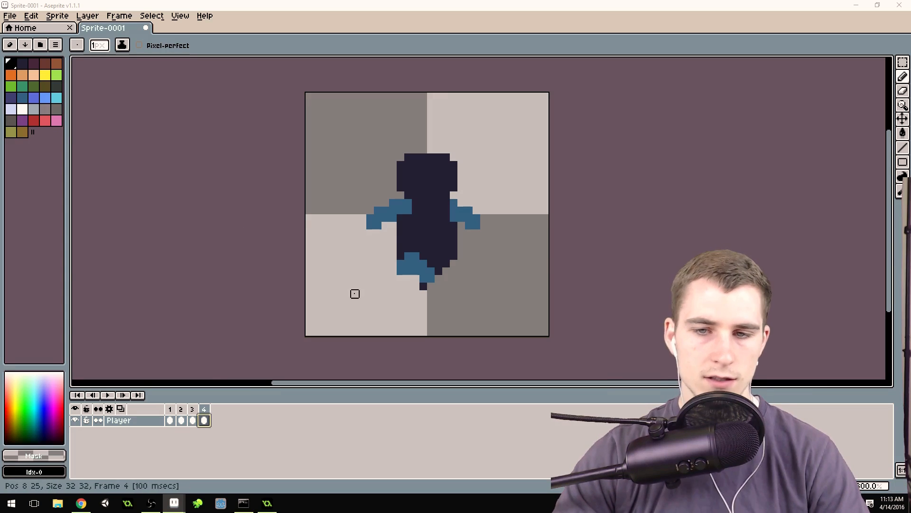
left_click(172, 418)
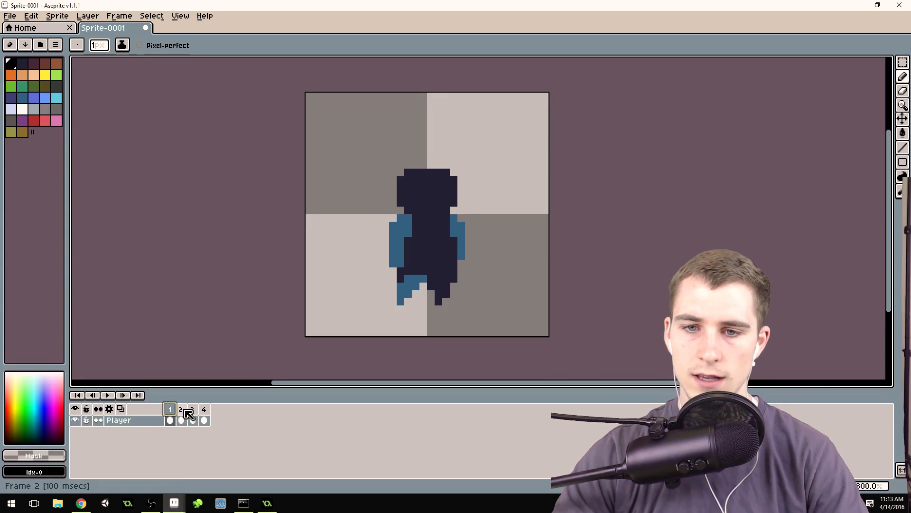
left_click(186, 411)
left_click(204, 417)
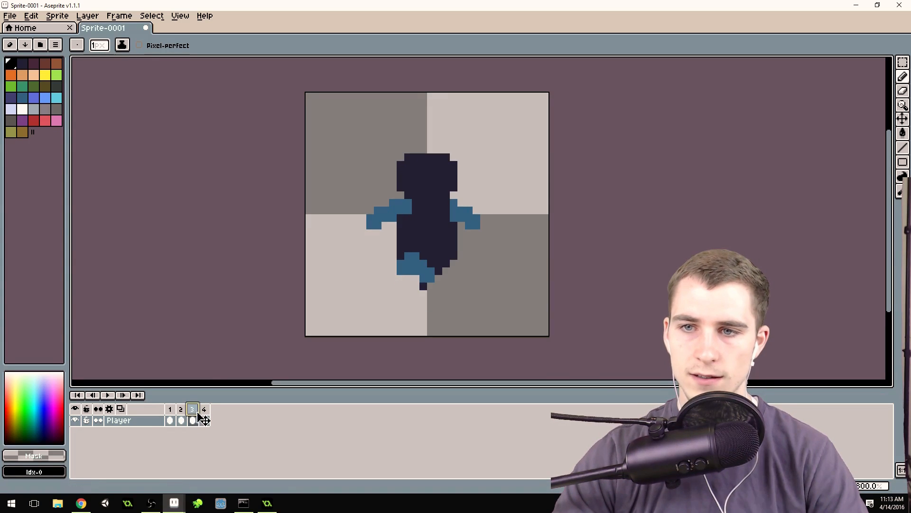
Select the whole character in frame 4 and move it down 2 px
key("m")
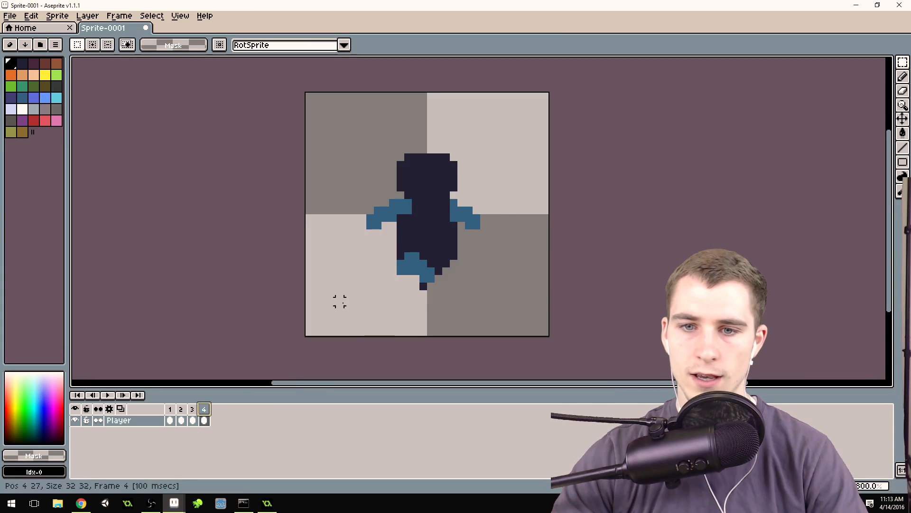
left_click_drag(347, 127, 508, 303)
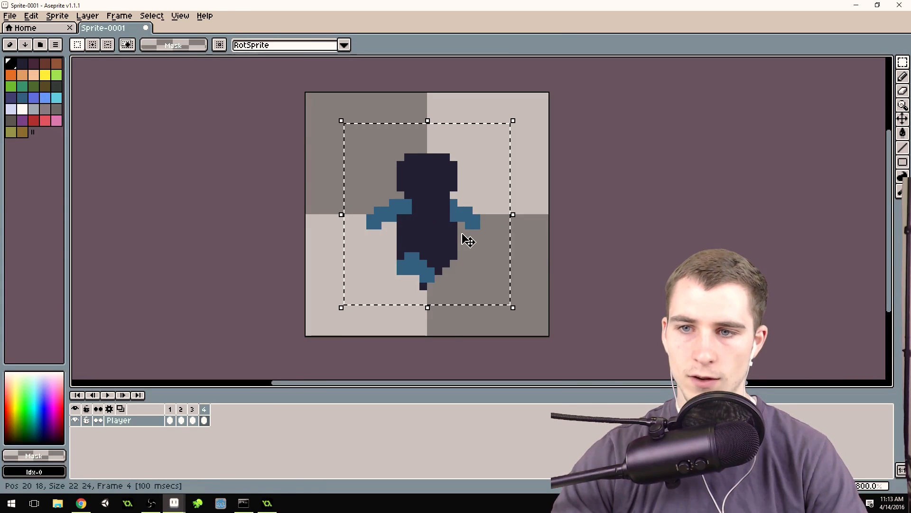
key("Down")
key("Down")
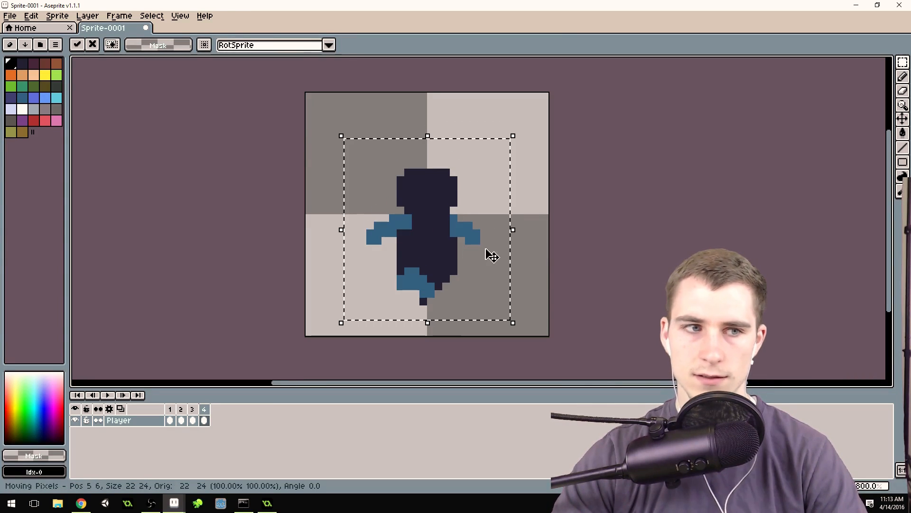
left_click(477, 112)
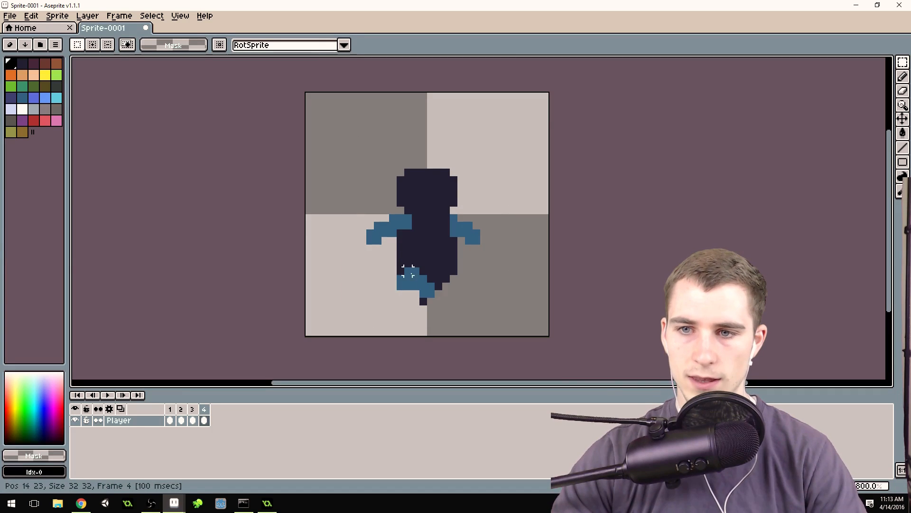
Reshape the left foot in frame 4: extend it downward in blue, paint navy over its inner side and erase the stray inner pixel
key("b")
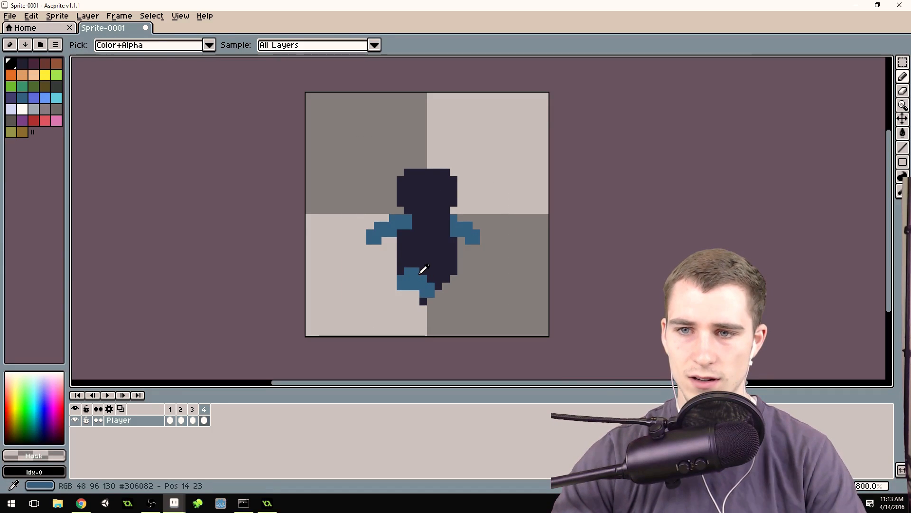
left_click(418, 275, "alt")
left_click(422, 302)
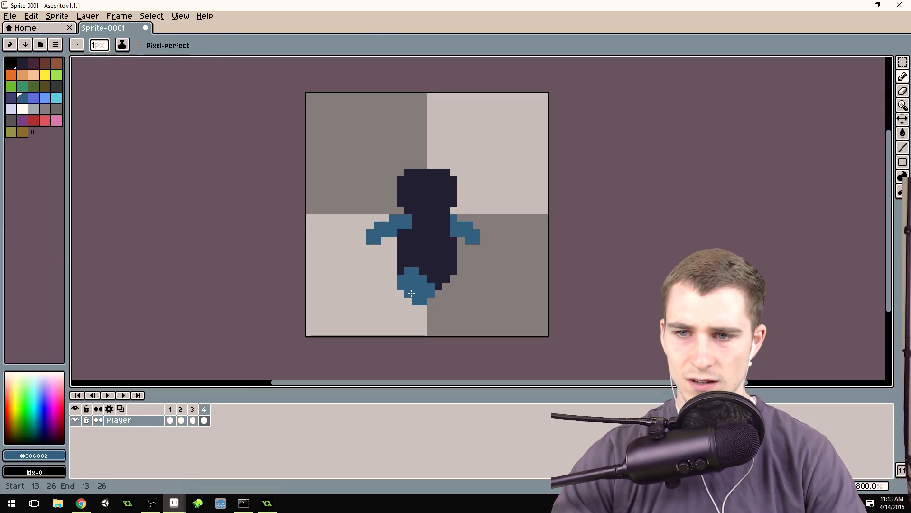
left_click(438, 301, "alt")
left_click(443, 279, "alt")
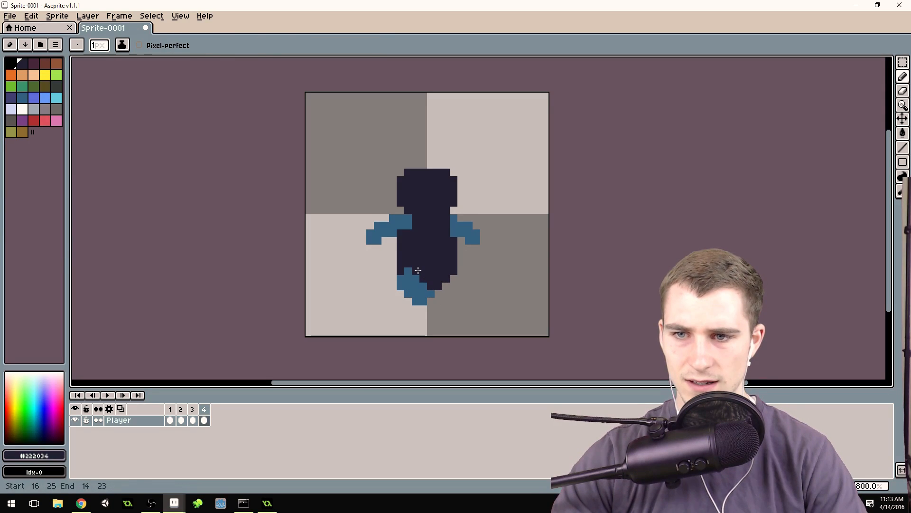
left_click(446, 287, "alt")
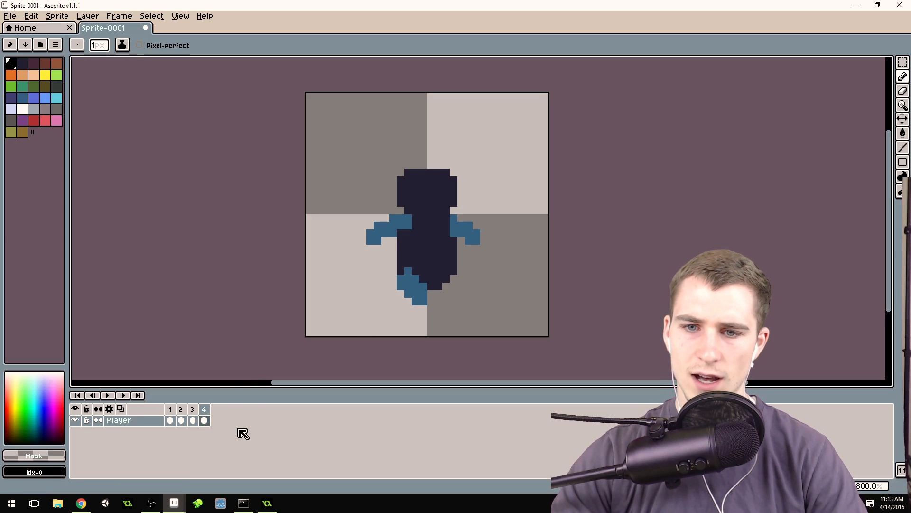
Compare frame 4 with frames 1 to 3 and erase the outer pixel on the navy leg's lowest row in frame 4
left_click(192, 409)
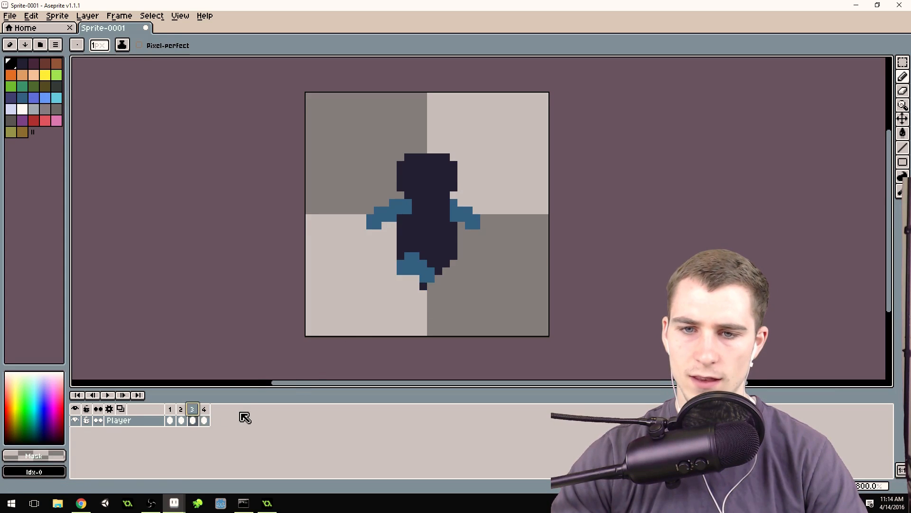
left_click(209, 411)
left_click(194, 412)
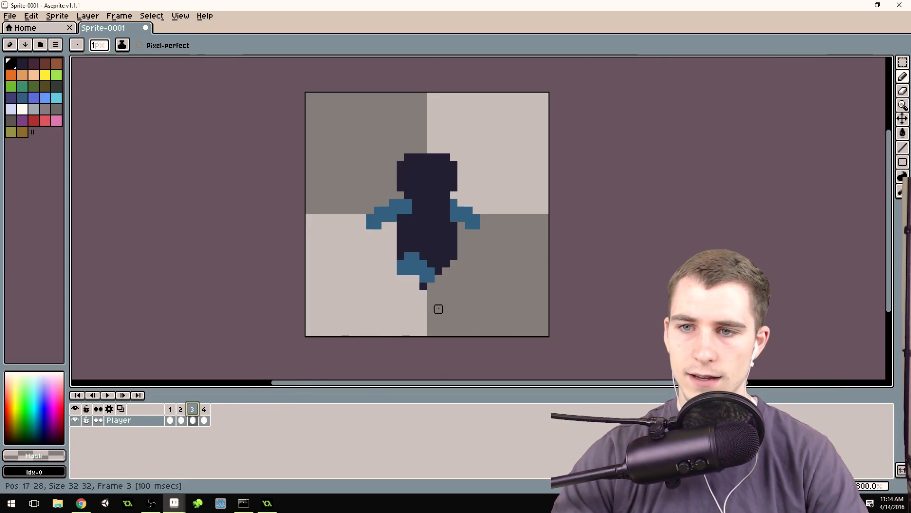
left_click(204, 411)
key("alt")
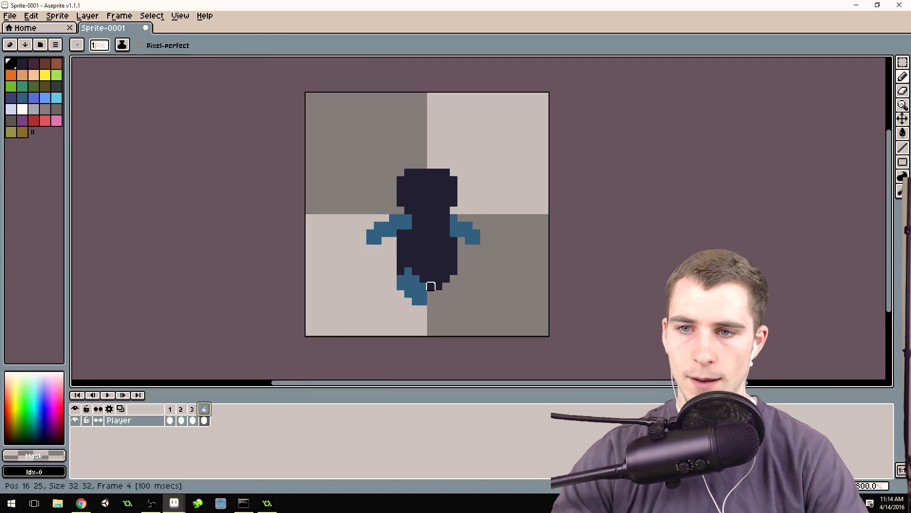
left_click(195, 418)
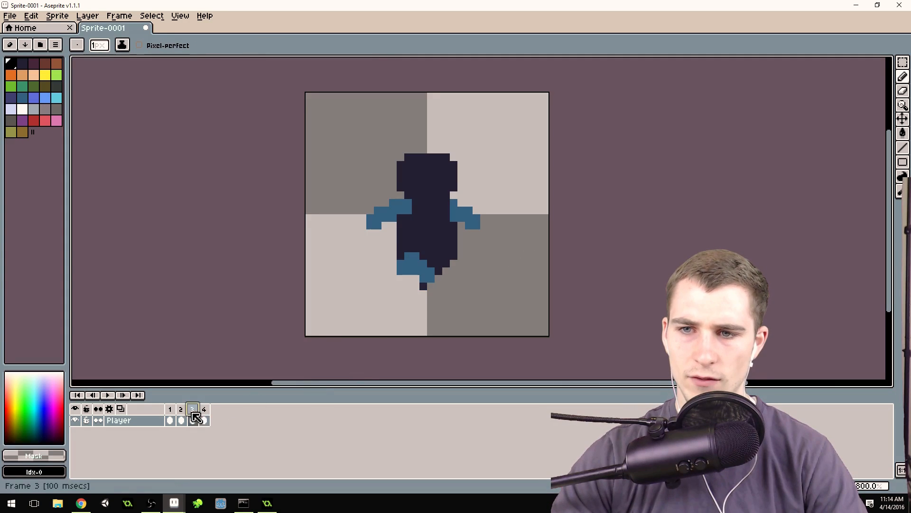
left_click(205, 420)
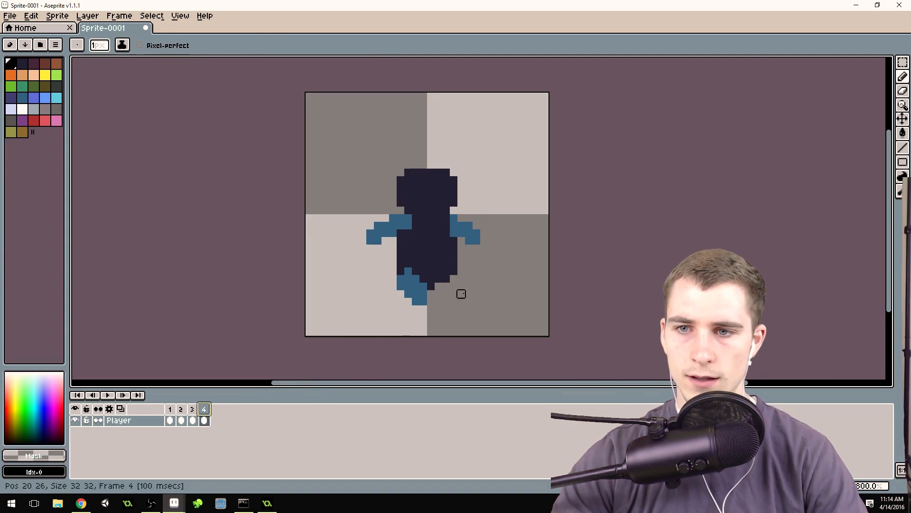
left_click(184, 417)
left_click(171, 411)
left_click(192, 410)
left_click(204, 412)
Narrow the blue left foot in frame 4 by erasing its inner pixels beside the navy leg, and compare it with frame 3
key("alt")
left_click(448, 255)
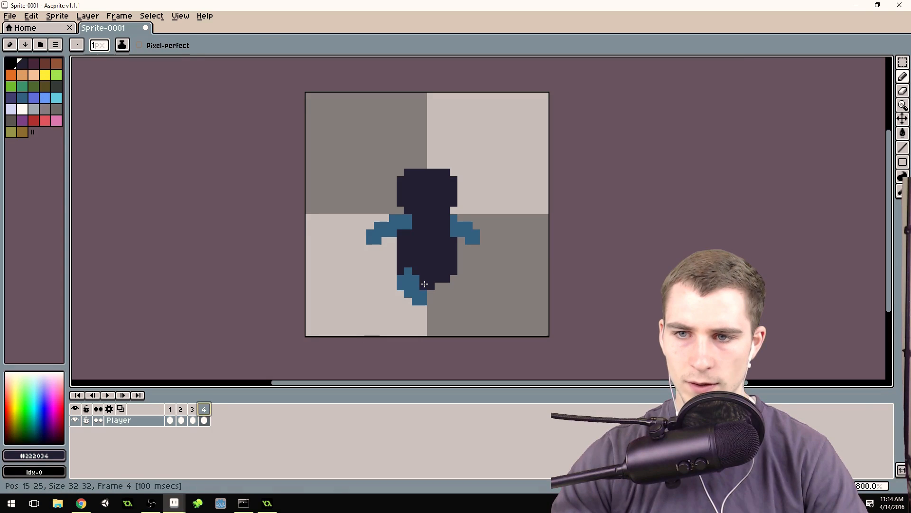
left_click_drag(423, 286, 424, 293)
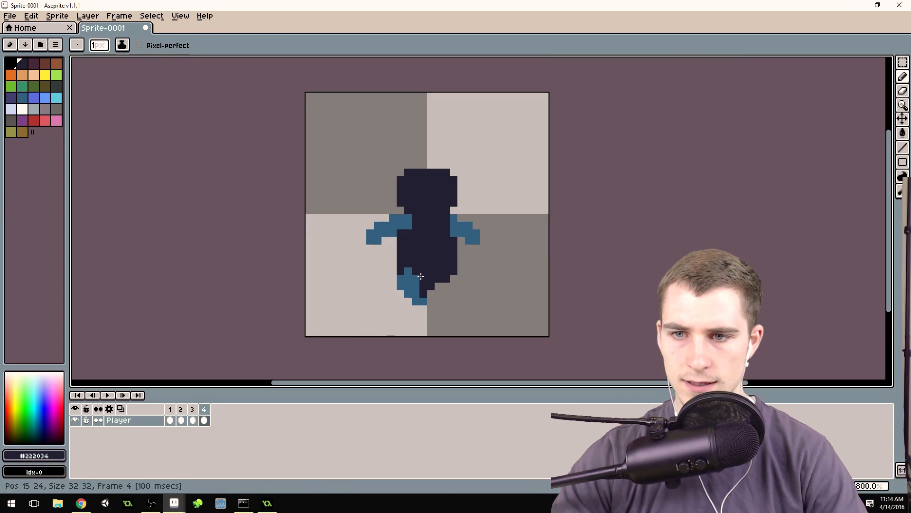
key("alt")
left_click(431, 302)
left_click(424, 302)
key("alt")
left_click(423, 294)
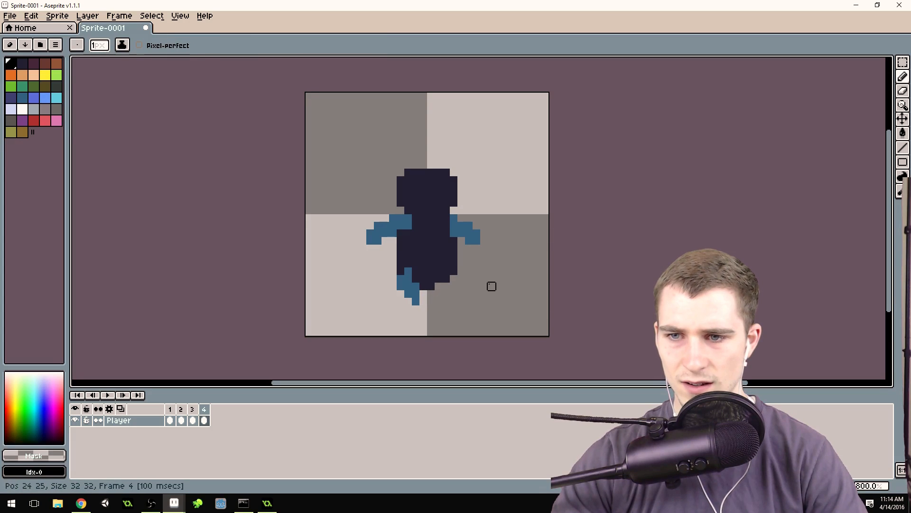
left_click(194, 411)
left_click(209, 412)
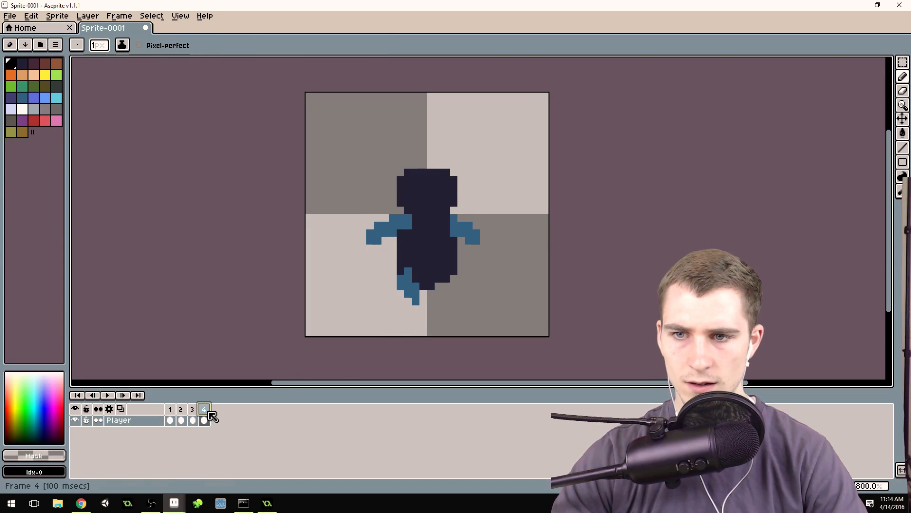
Add a blue pixel on the left leg's inner edge in frame 4 and compare the result with frame 3
left_click(413, 284, "alt")
left_click(478, 272)
key("ctrl+z")
left_click(416, 306)
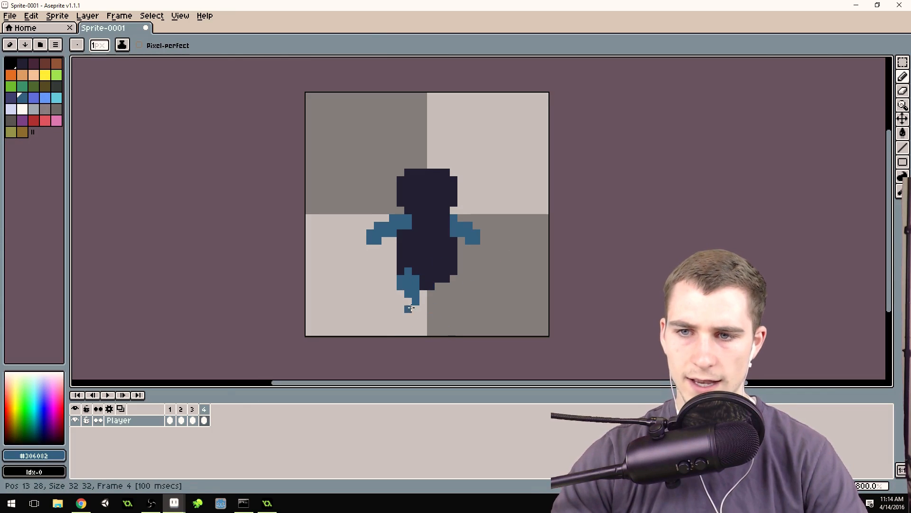
left_click(194, 410)
left_click(204, 410)
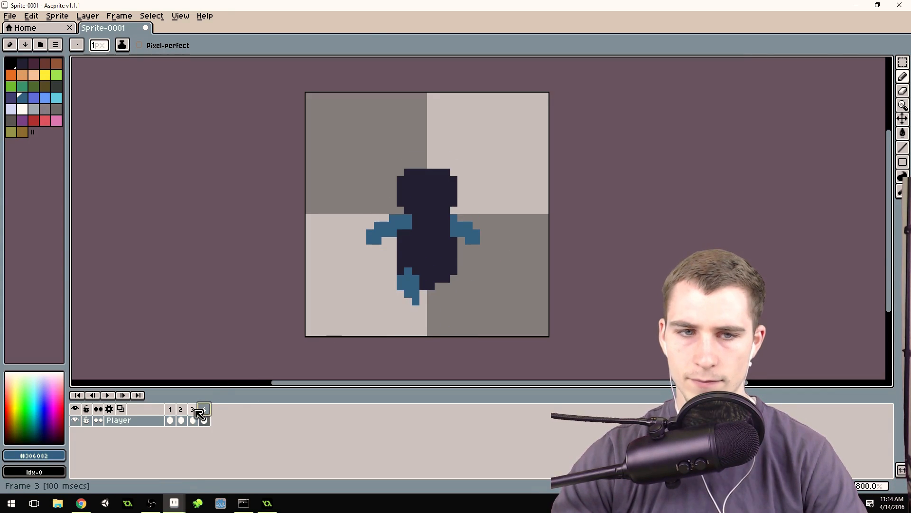
Select the 17 × 7 px section containing both arms in frame 2 and copy it
left_click(192, 410)
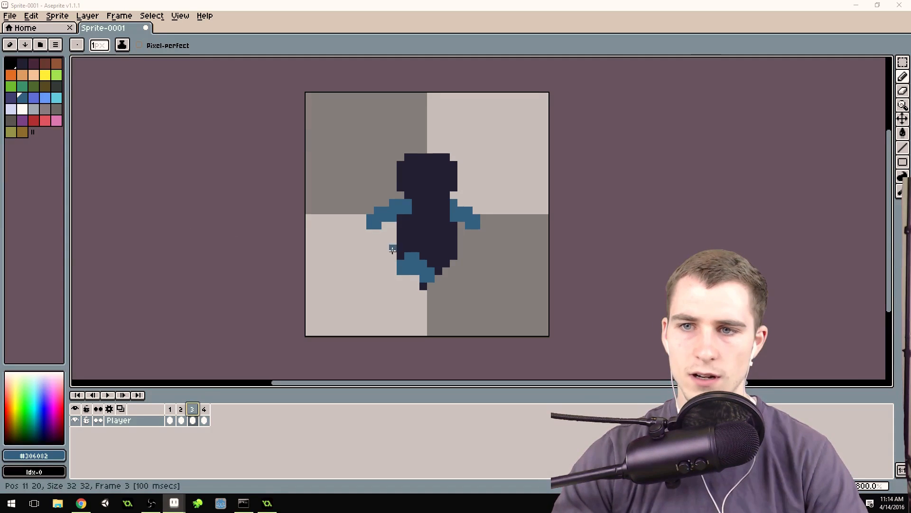
left_click(180, 420)
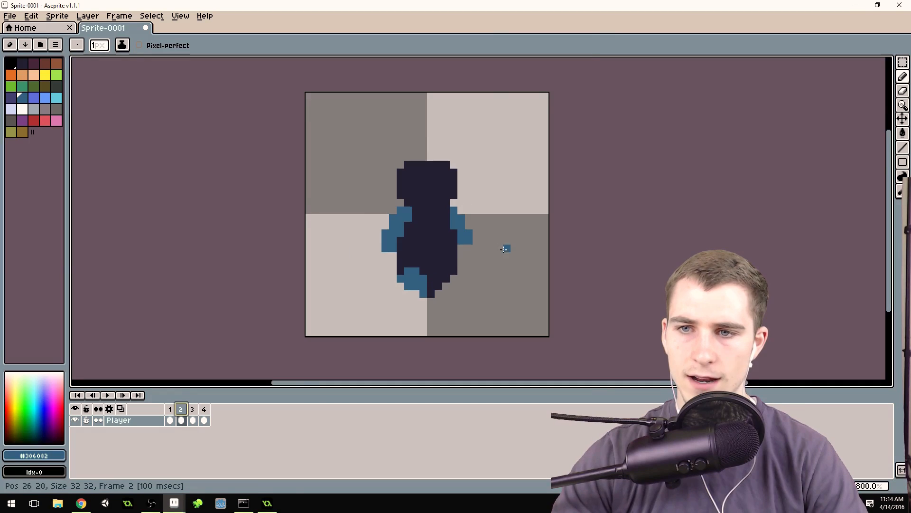
scroll(504, 247, "up", 3)
key("m")
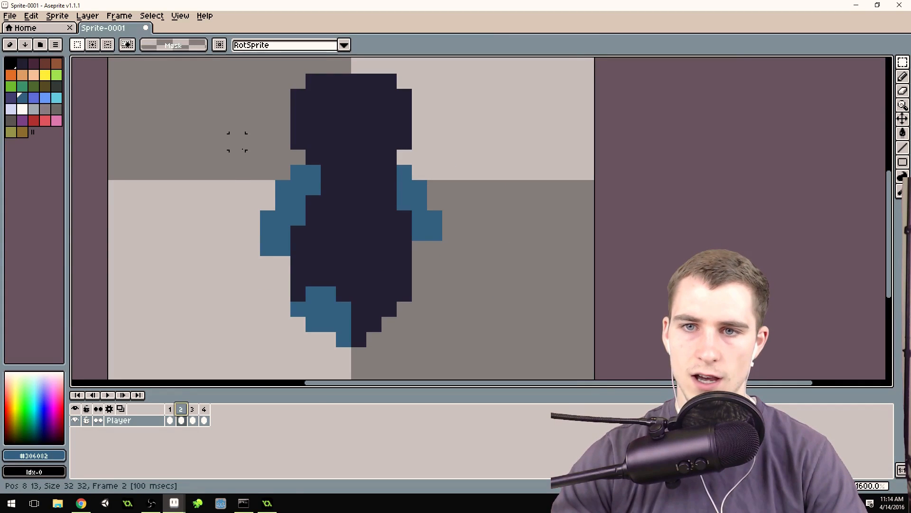
left_click_drag(237, 152, 480, 252)
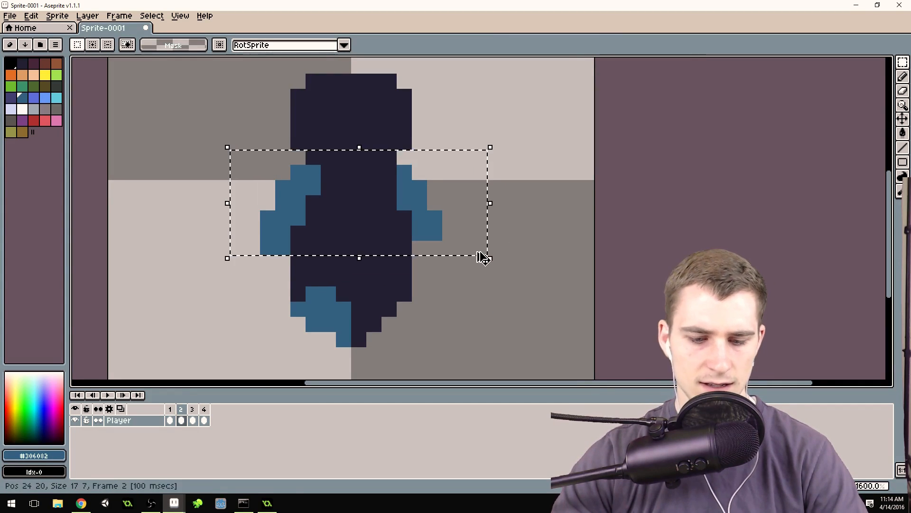
Replace the arms in frame 4 with the arm section copied from frame 2, placed 1 px lower
left_click(203, 420)
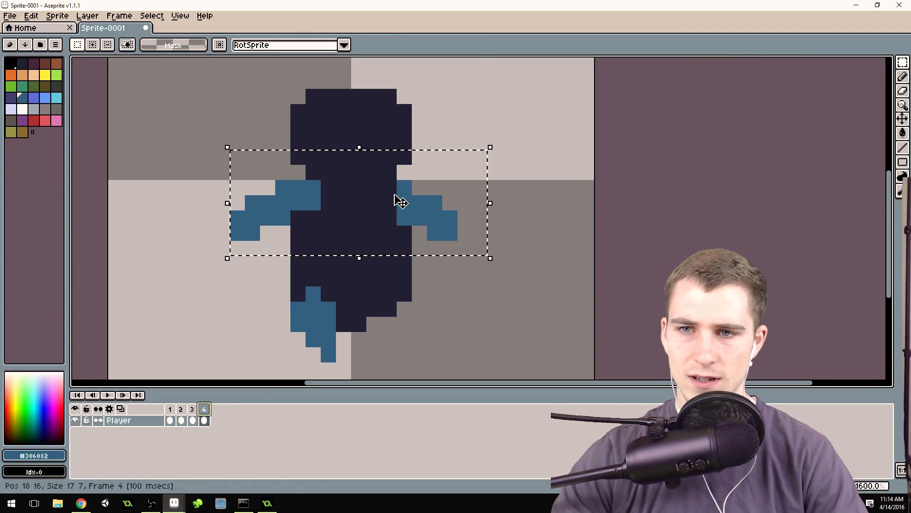
mouse_move(413, 226)
left_mouse_down()
mouse_move(413, 236)
mouse_move(407, 213)
left_mouse_up()
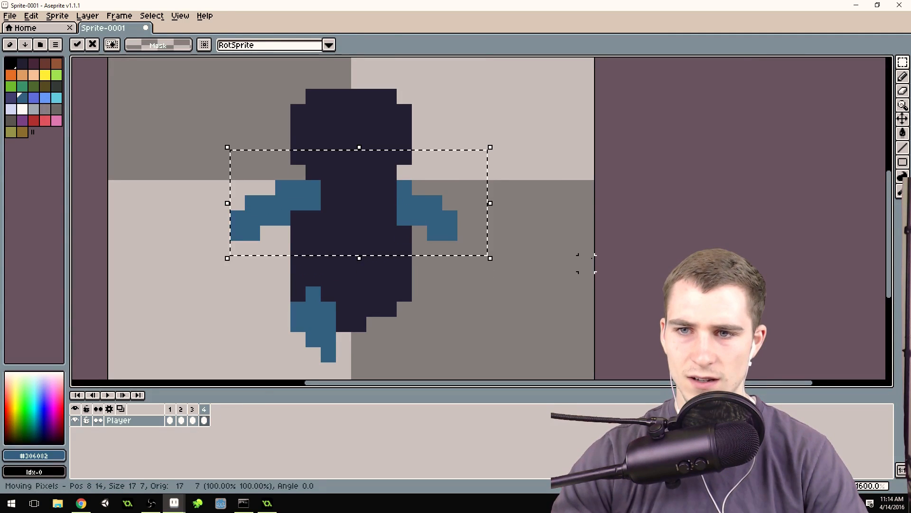
left_click(586, 264)
left_click_drag(222, 168, 486, 265)
key("Up")
left_click_drag(359, 213, 359, 223)
left_click(512, 141)
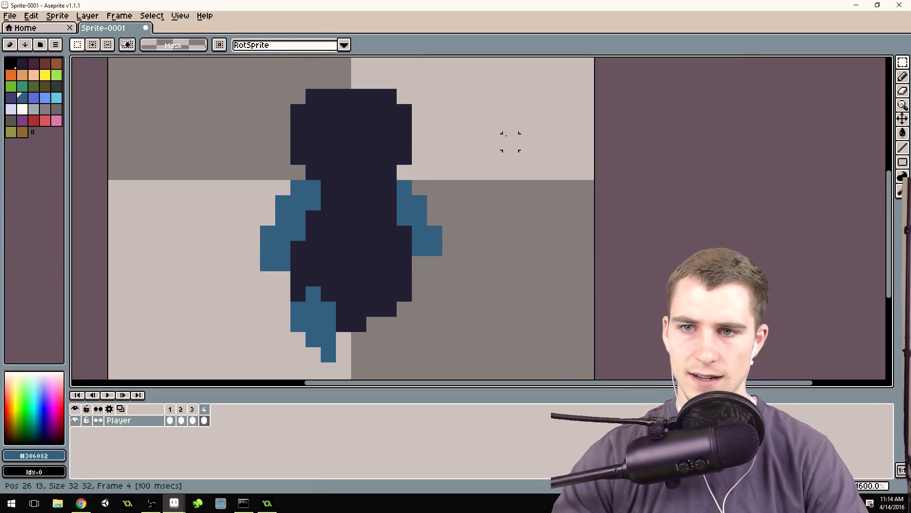
Compare the character's pose and arm positions across frames 2, 3 and 4
scroll(446, 182, "down", 3)
scroll(392, 182, "up", 1)
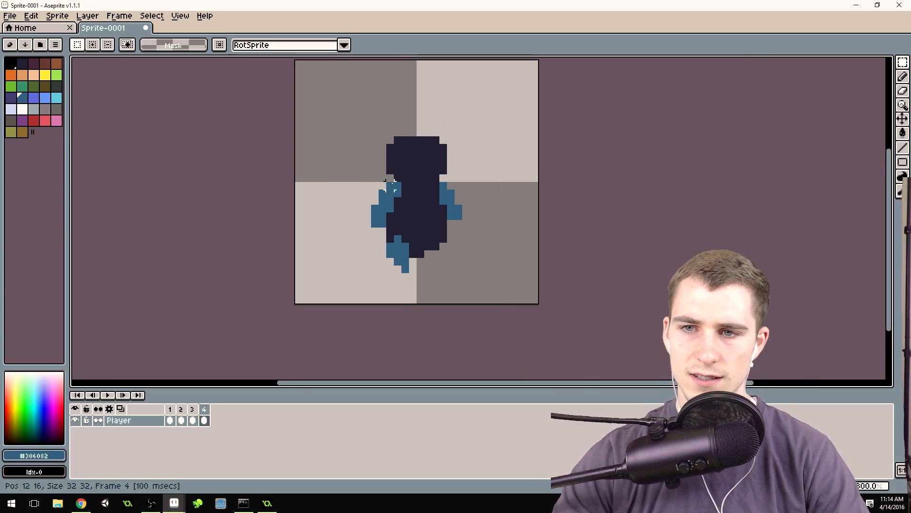
left_click(195, 411)
left_click(205, 413)
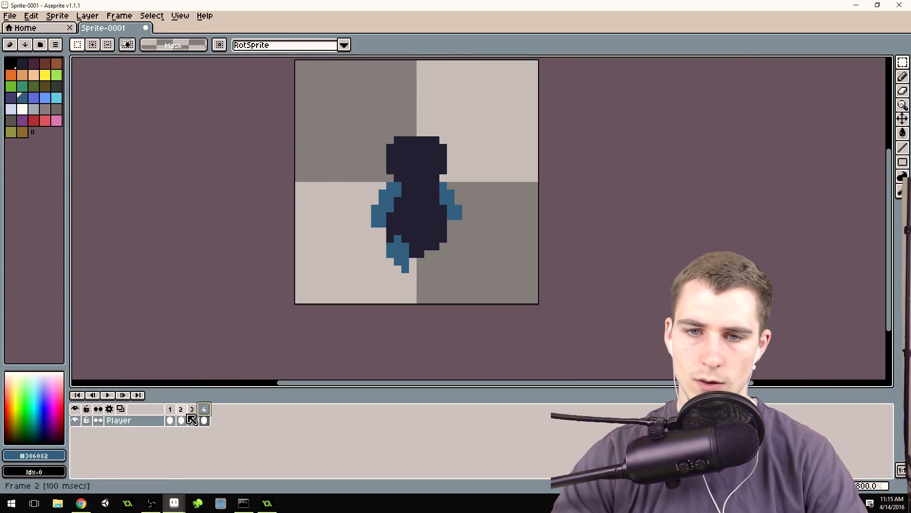
left_click(183, 414)
left_click(194, 412)
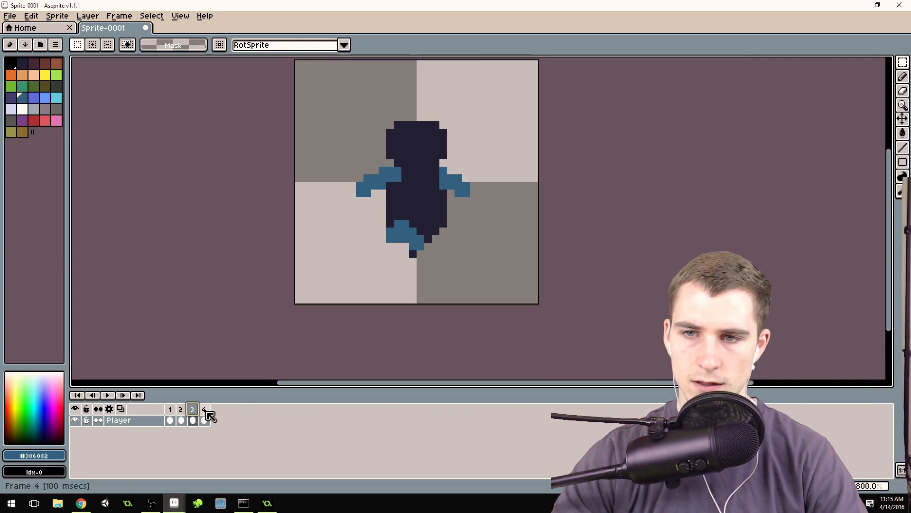
left_click(206, 412)
scroll(462, 203, "up", 2)
scroll(462, 203, "down", 2)
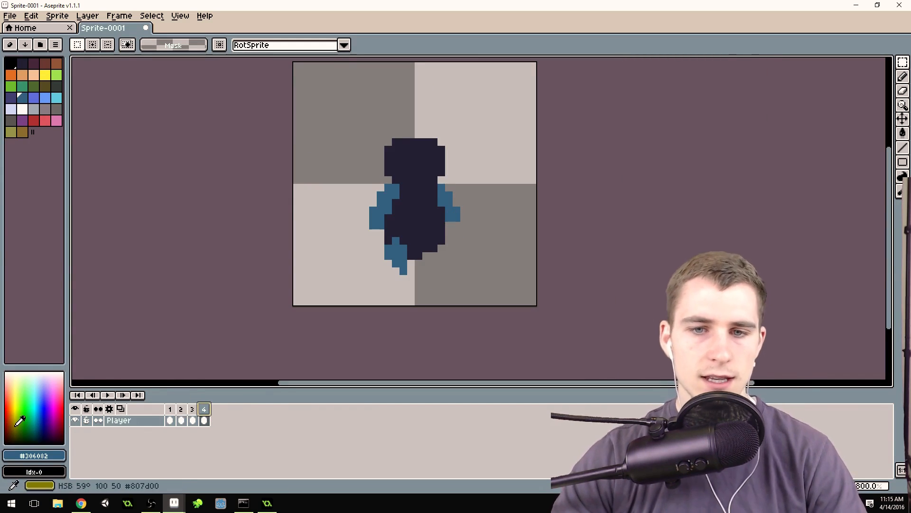
Duplicate frame 1 to the end of the timeline as frame 5 and compare it with frames 2 and 4
left_click(170, 410)
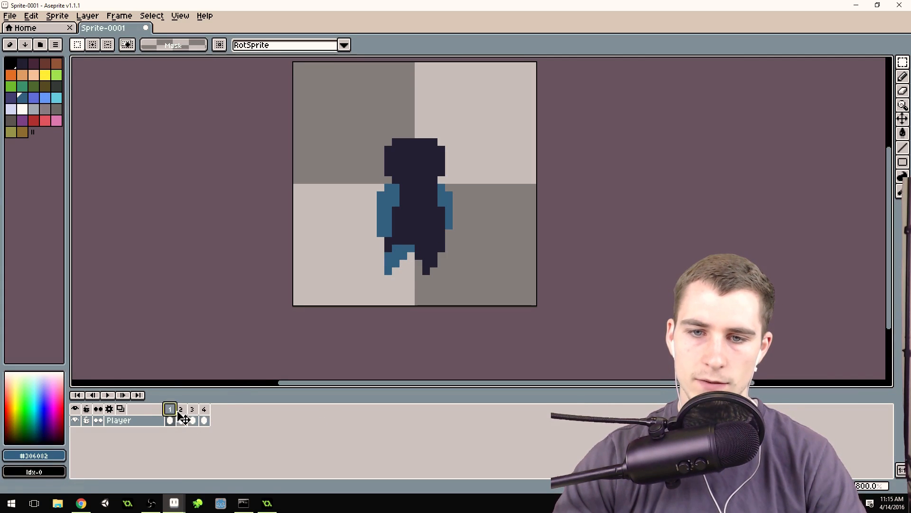
mouse_move(172, 410)
left_mouse_down()
mouse_move(204, 412)
mouse_move(161, 412)
left_mouse_up()
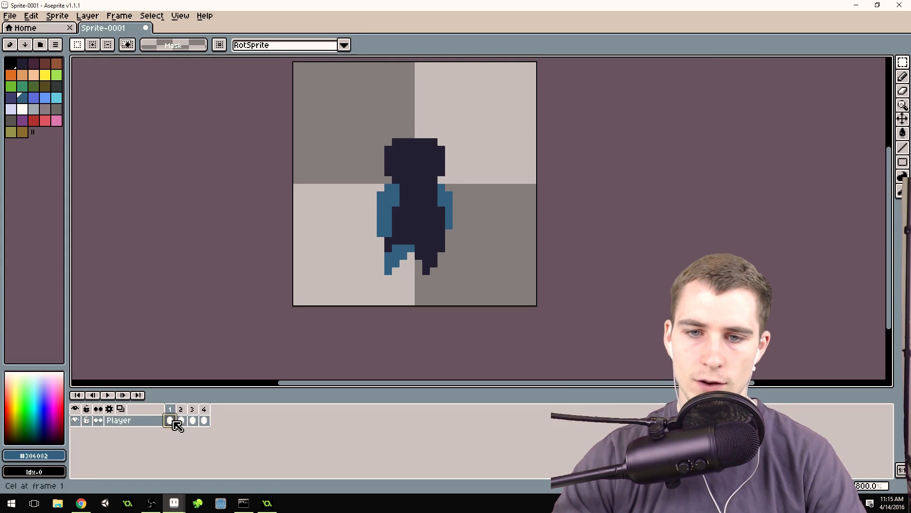
left_click_drag(174, 413, 220, 411, "ctrl")
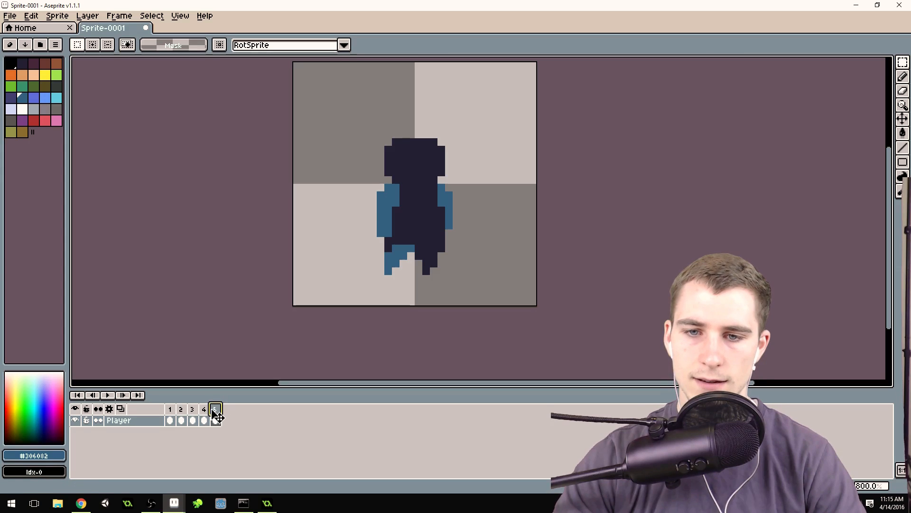
left_click(205, 411)
left_click(186, 411)
left_click(215, 411)
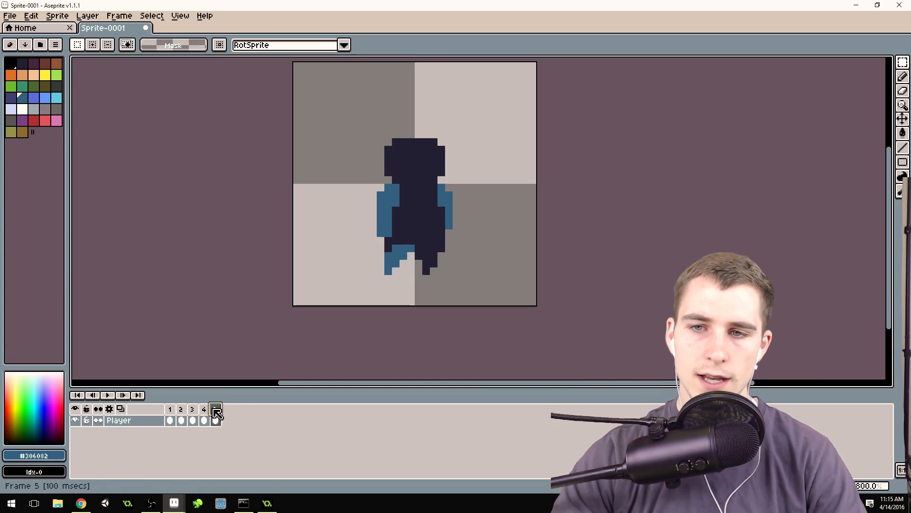
Redraw the left arm in frame 5 bending inward across the torso, painting #306082 blue and covering its old lower part with #222034 navy
scroll(411, 218, "up", 1)
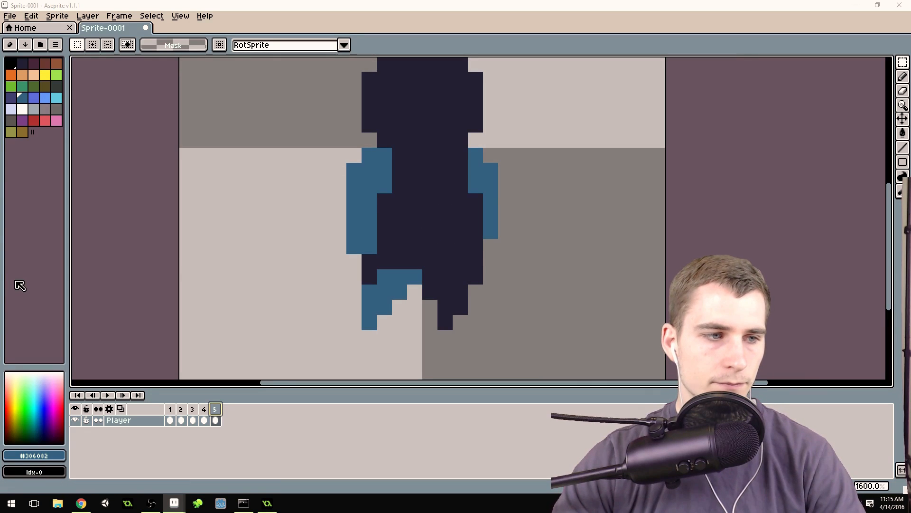
scroll(437, 230, "up", 1)
scroll(431, 244, "down", 1)
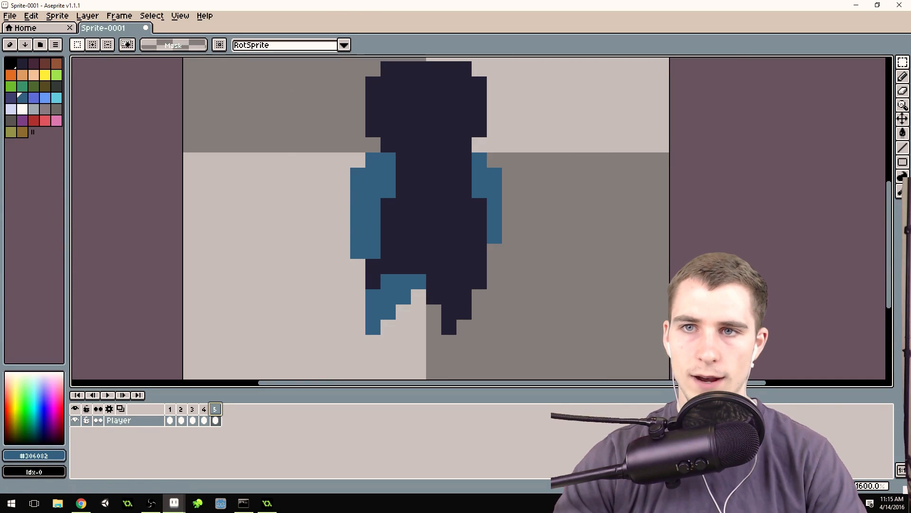
key("b")
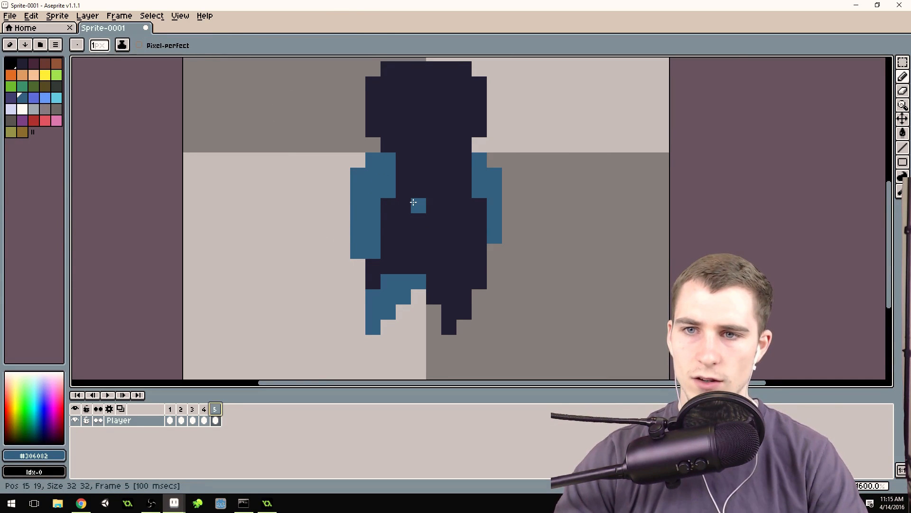
left_click(412, 230, "alt")
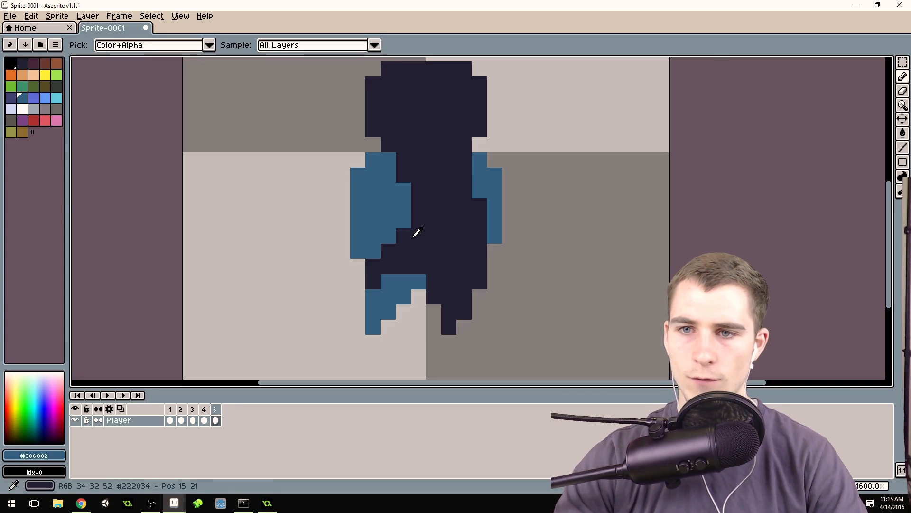
left_click(386, 236)
left_click(376, 258)
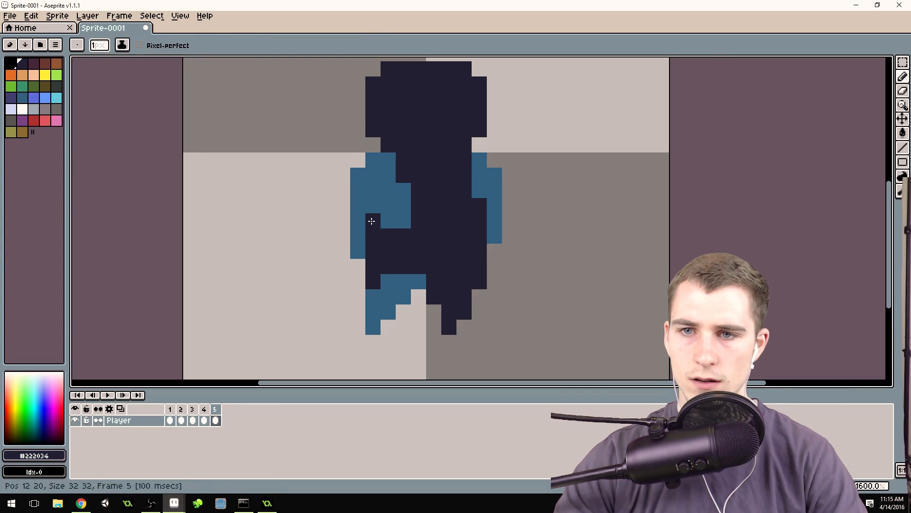
Erase the outermost pixel columns of both arms in frame 5 and extend the left hand diagonally toward the body's centre in #306082
left_click(358, 263, "alt")
left_click_drag(358, 264, 357, 190)
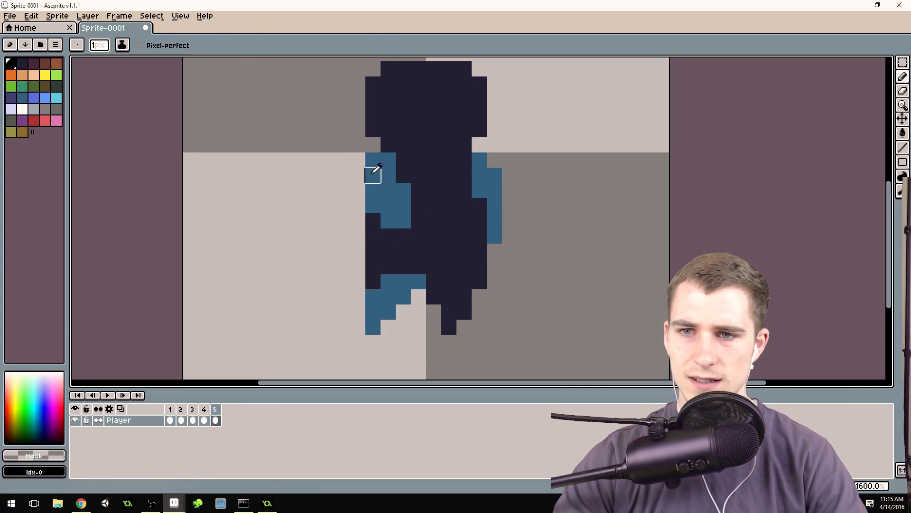
left_click_drag(494, 236, 494, 204)
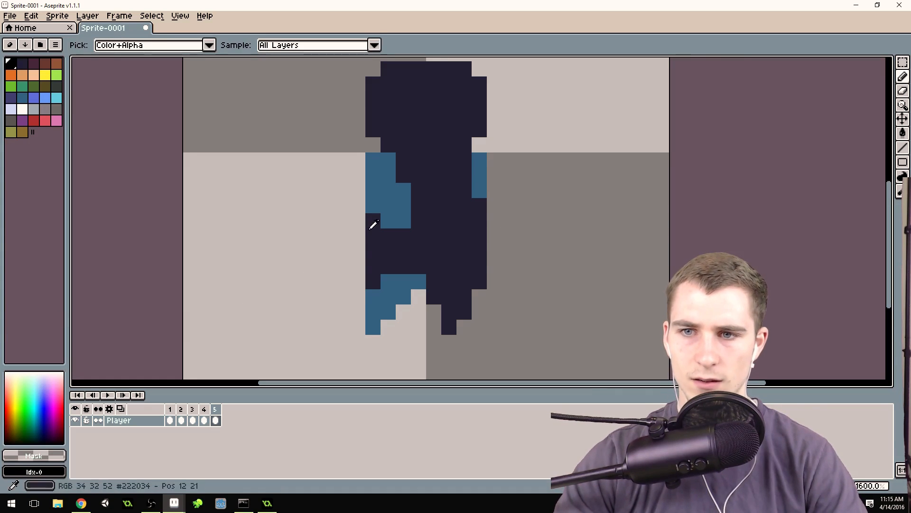
left_click(401, 221, "alt")
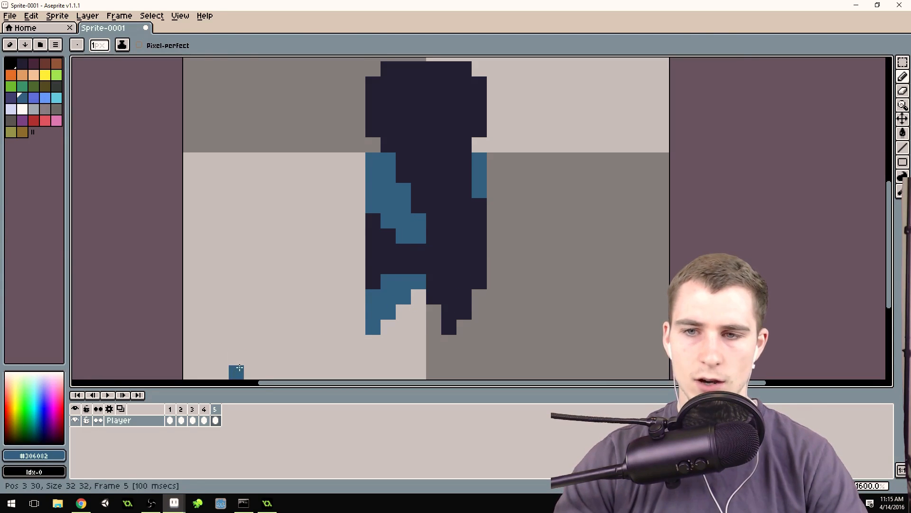
Reshape the blue leg in frame 5 so it kicks outward, ending in a flat foot 3 px wide with the old toe erased
left_click(389, 307, "alt")
left_click(411, 325, "alt")
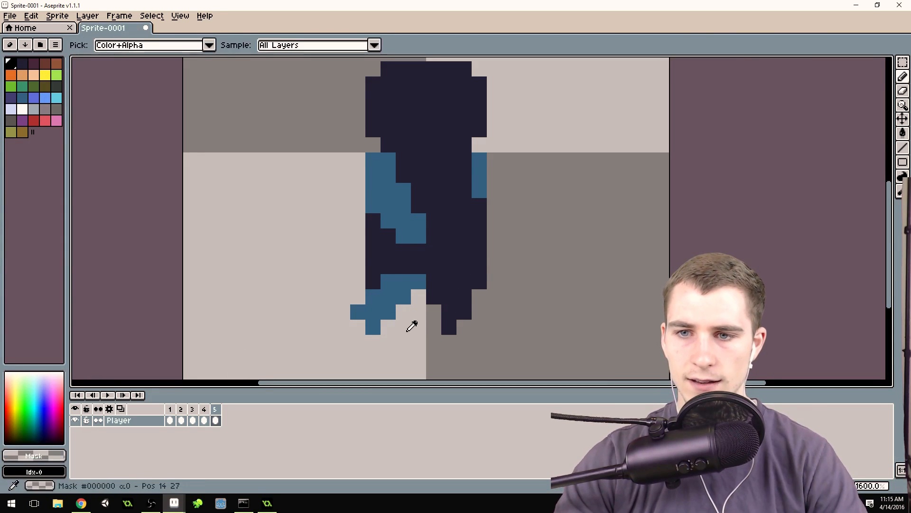
left_click(376, 283, "alt")
left_click(358, 297)
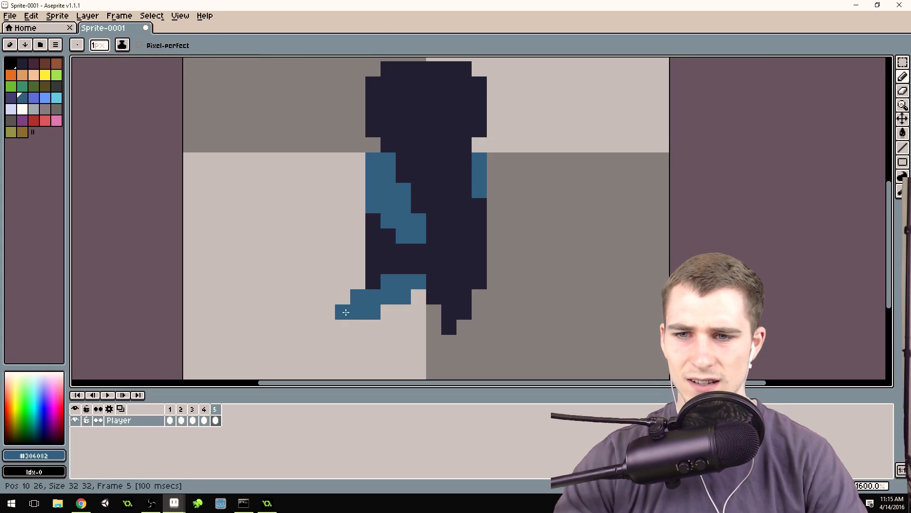
key("ctrl+z")
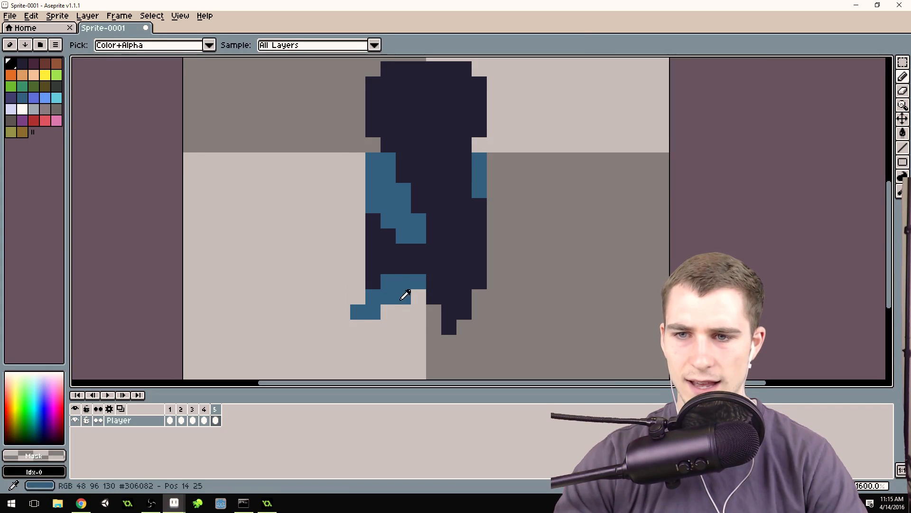
left_click(385, 311)
scroll(468, 269, "down", 1)
scroll(469, 269, "up", 3)
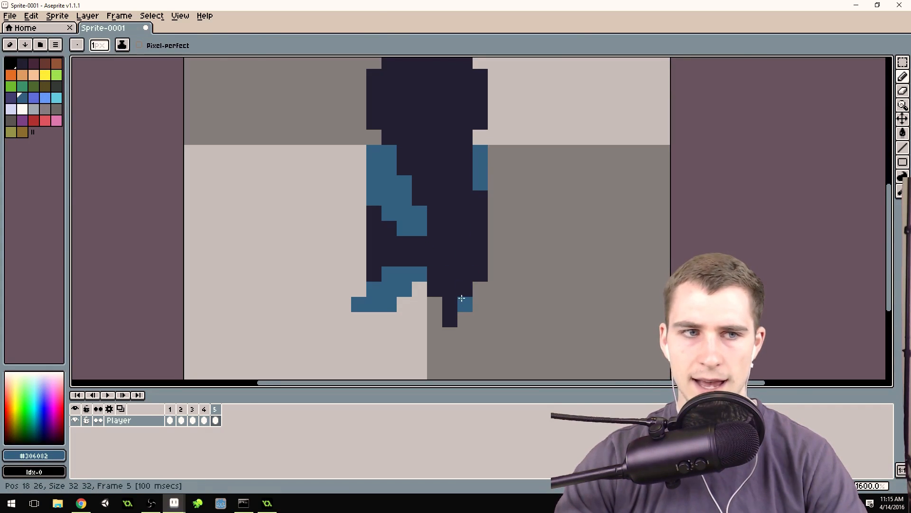
Redraw the navy leg in frame 5 angled outward past the torso's right edge and erase its old inner foot pixels
left_click(464, 291, "alt")
left_click(465, 305)
left_click(493, 287)
left_click_drag(491, 272, 484, 287)
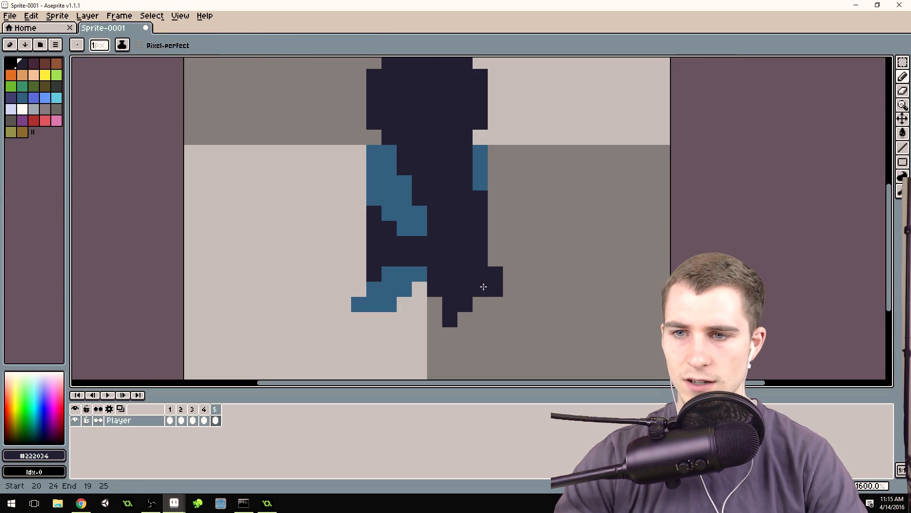
left_click(476, 328, "alt")
left_click(463, 303)
left_click_drag(465, 320, 435, 319)
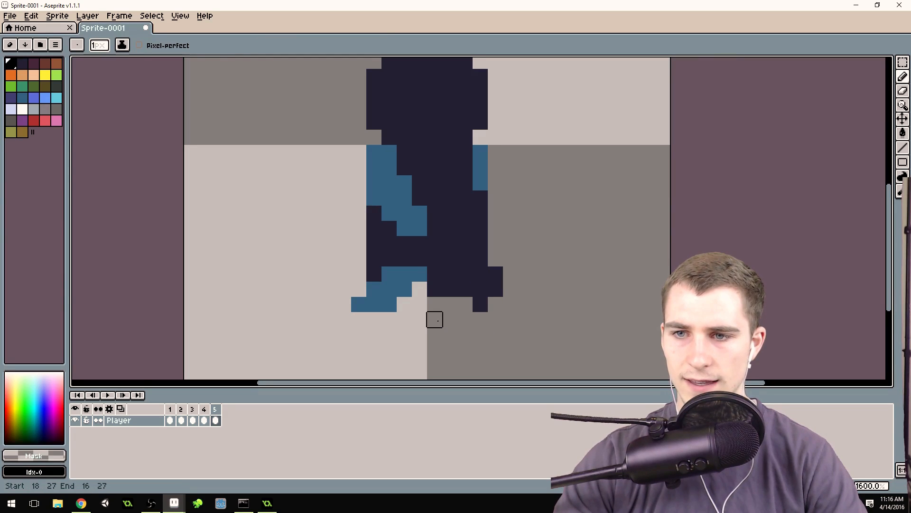
scroll(520, 275, "down", 3)
scroll(517, 277, "up", 3)
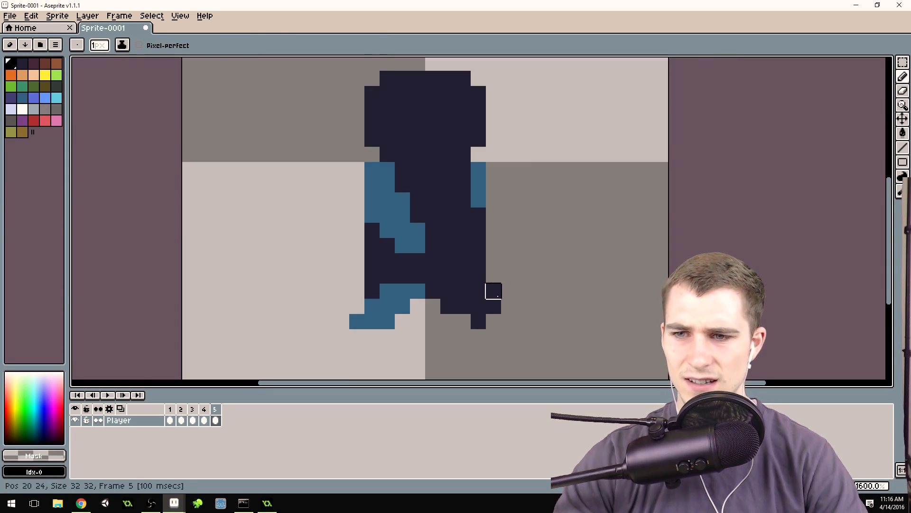
Check the new pose against frame 4 and insert a copy of frame 1 between frame 4 and that pose
left_click(207, 413)
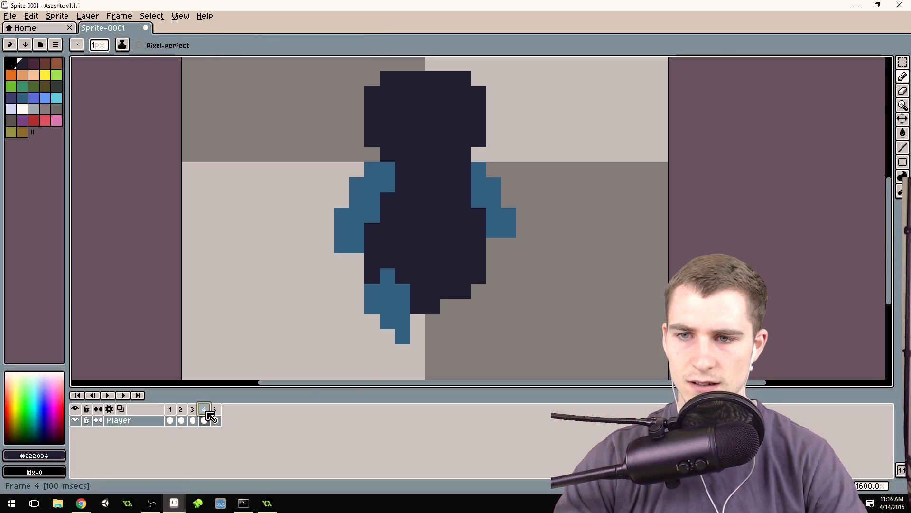
left_click(216, 419)
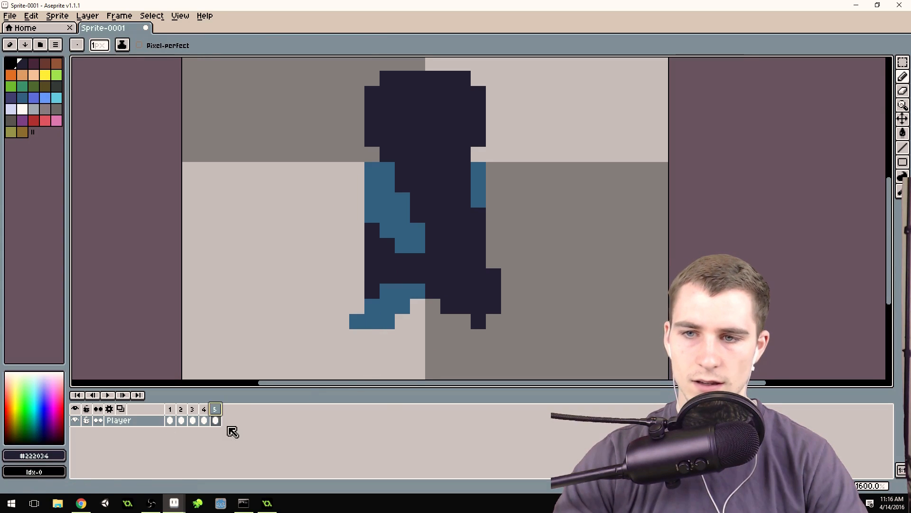
scroll(550, 163, "down", 2)
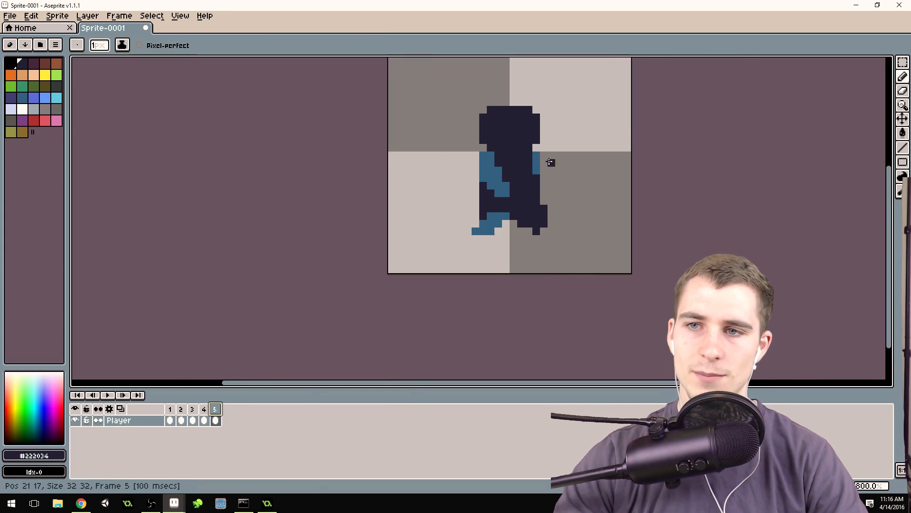
left_click(172, 414)
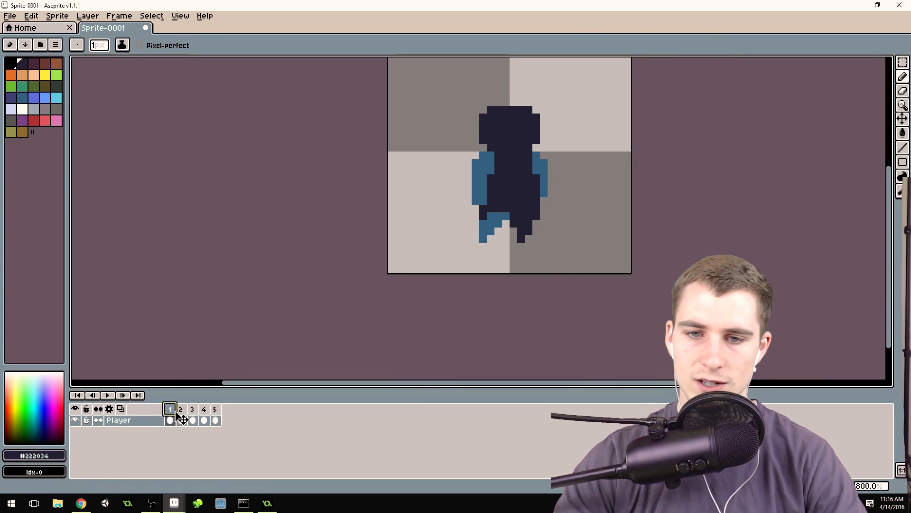
left_click_drag(215, 416, 218, 417)
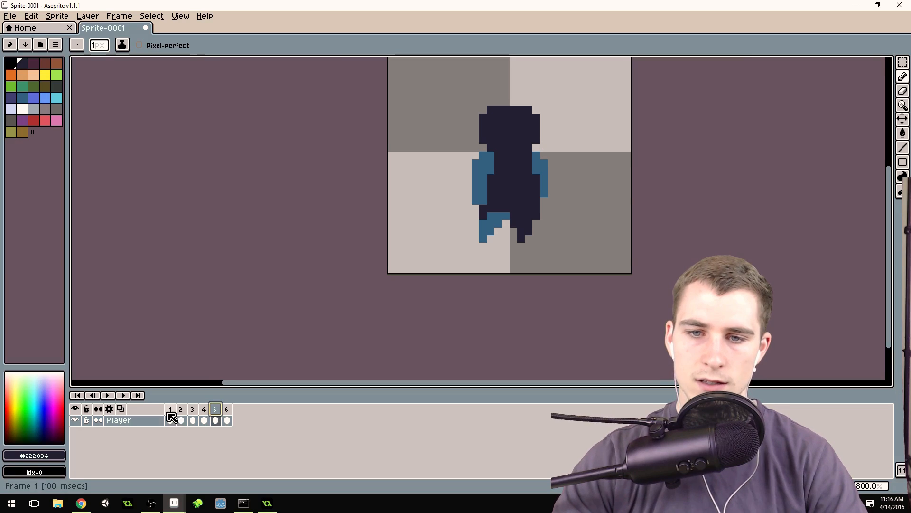
Review the run poses frame by frame from frame 2 through frame 6
left_click(182, 417)
left_click(193, 418)
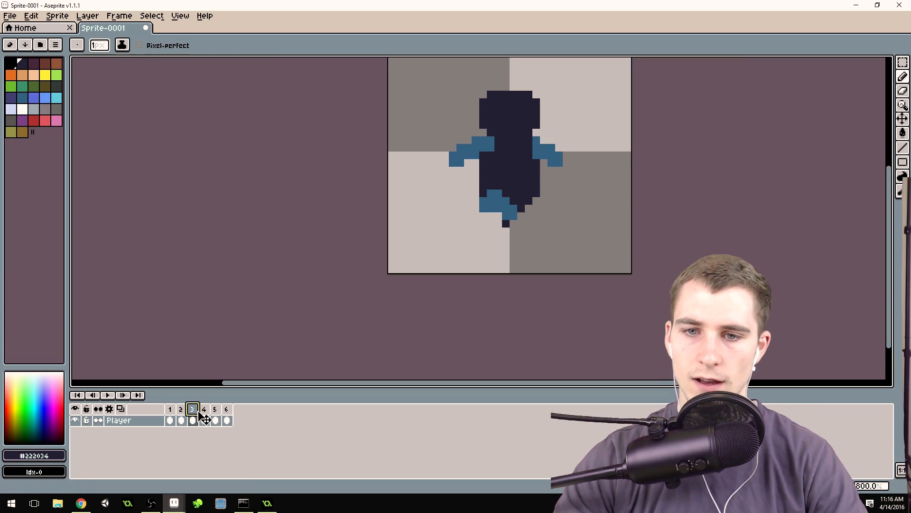
left_click(204, 418)
left_click(216, 418)
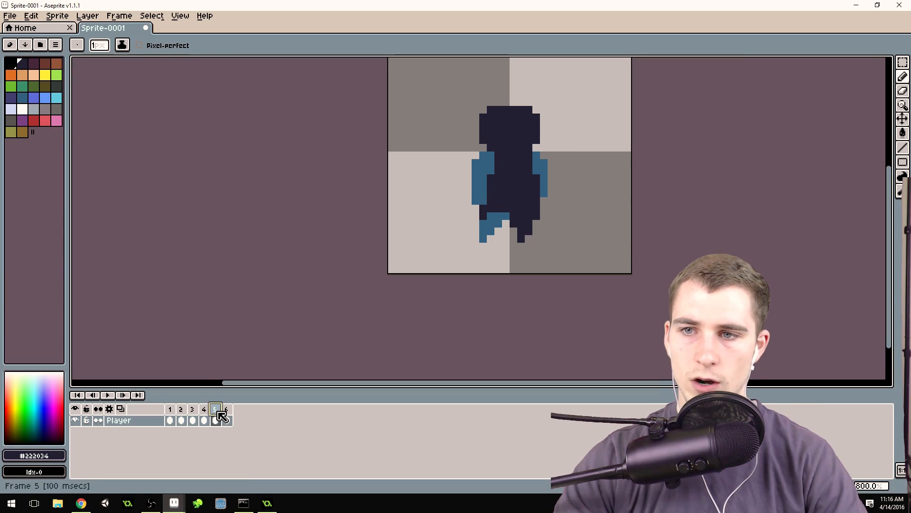
left_click(227, 418)
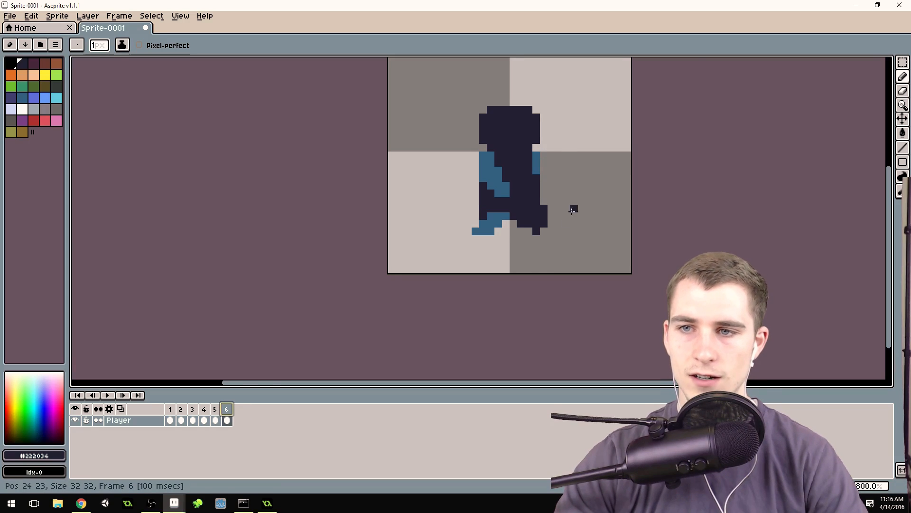
Trim 1 px from the inner edge of the navy leg in frame 6 and compare the pose with frame 5
scroll(566, 222, "up", 1)
left_click(493, 277, "alt")
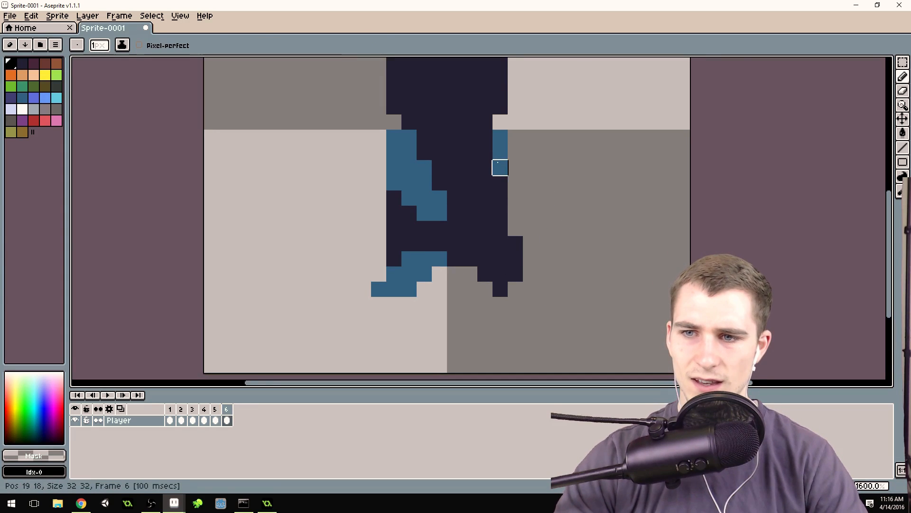
scroll(499, 145, "down", 4)
scroll(499, 148, "up", 4)
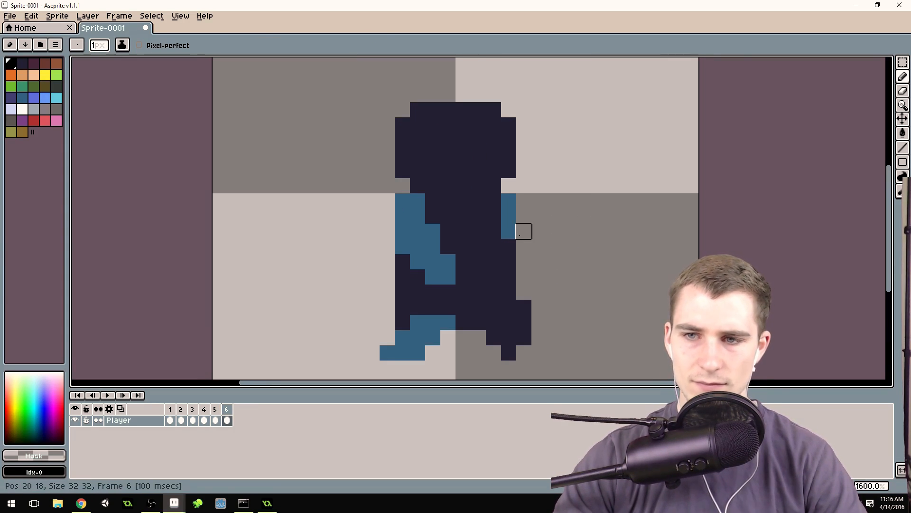
left_click(218, 413)
left_click(228, 416)
scroll(461, 151, "down", 3)
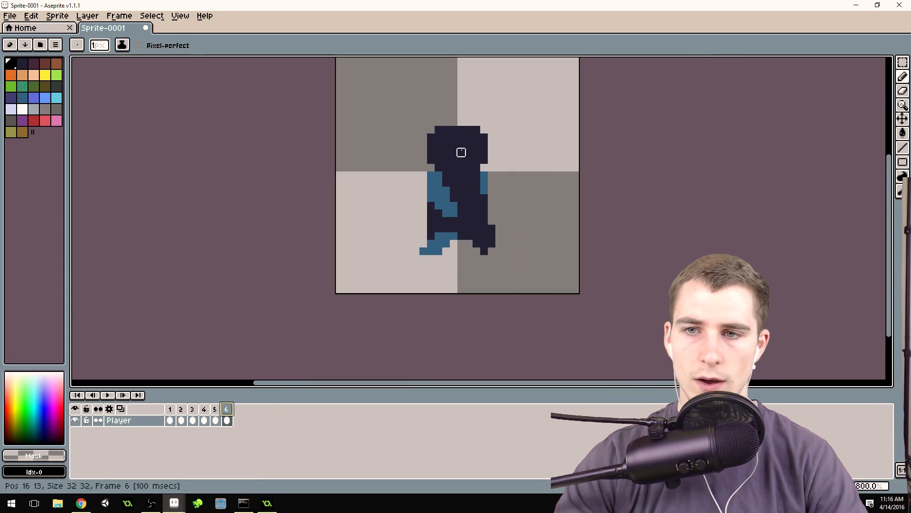
Select a 21 × 23 px area around the whole character in frame 6 and move it up 1 px
key("m")
left_click_drag(385, 98, 538, 267)
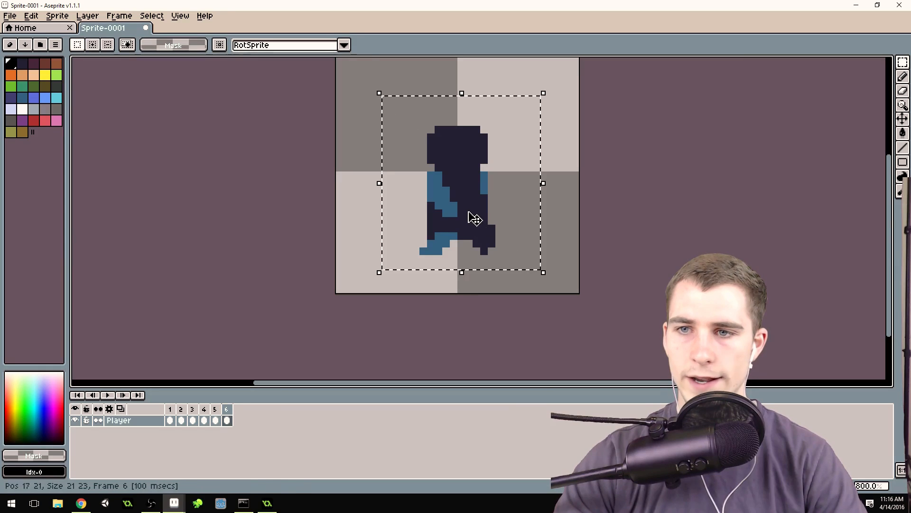
left_click(467, 214)
left_click_drag(468, 214, 469, 206)
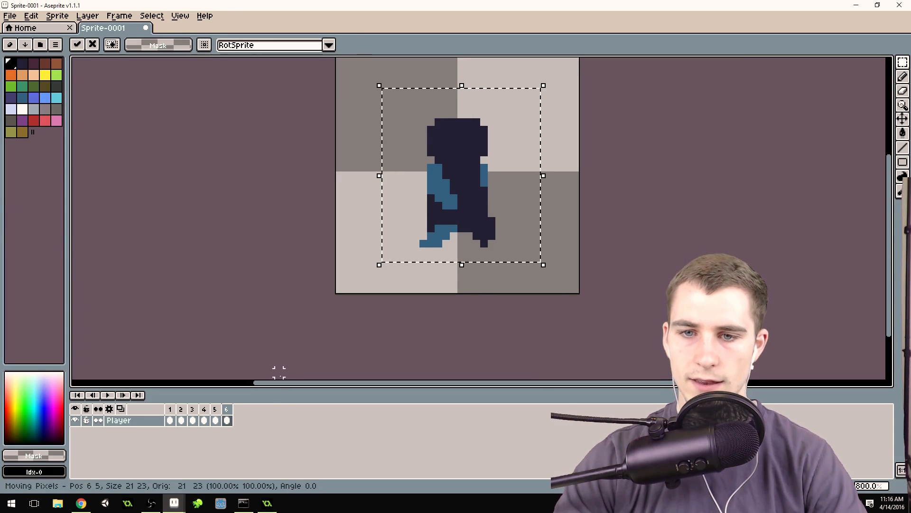
left_click(227, 412)
left_click_drag(232, 413, 244, 412)
left_click(455, 269)
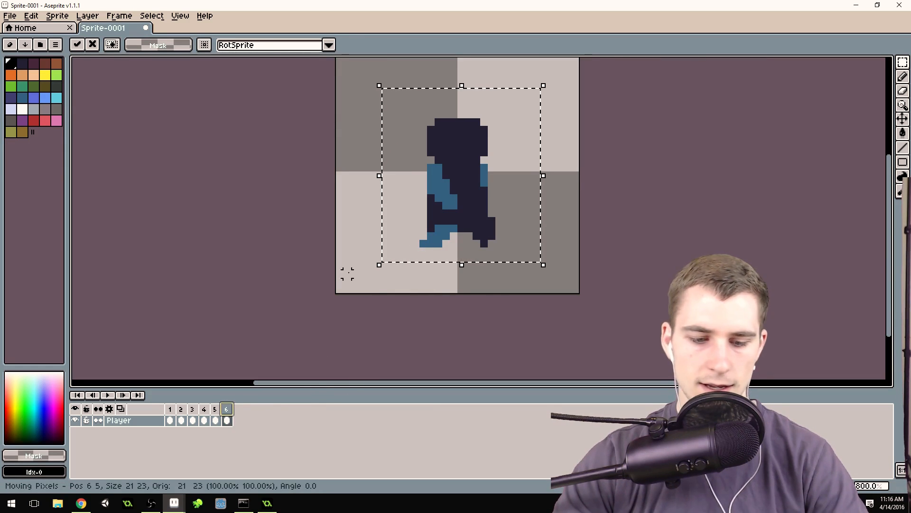
left_click(354, 258)
Duplicate frame 6 to the end of the timeline as frame 7
left_click_drag(232, 415, 242, 414)
scroll(427, 195, "down", 1)
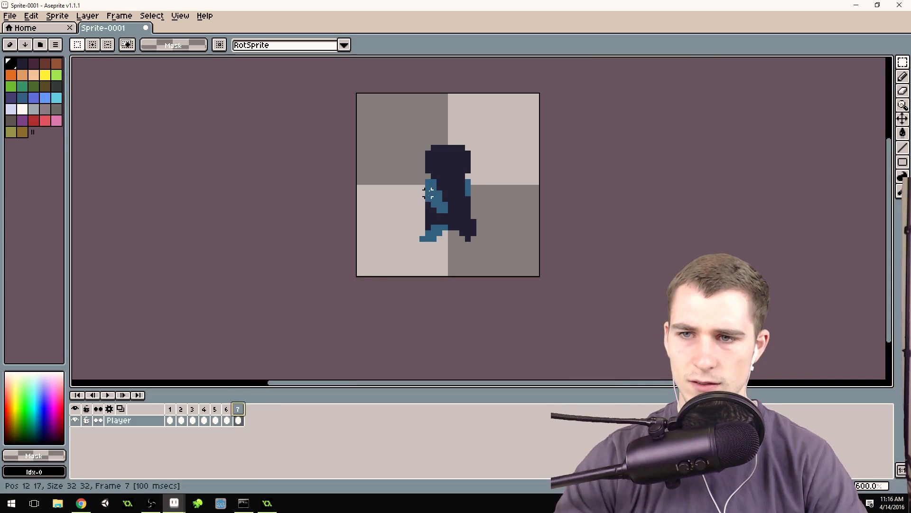
scroll(445, 163, "up", 4)
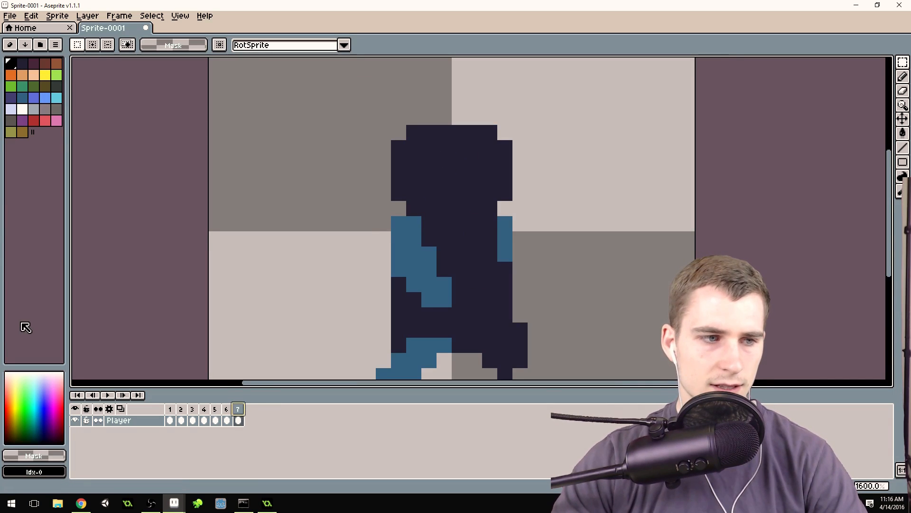
scroll(508, 302, "down", 3)
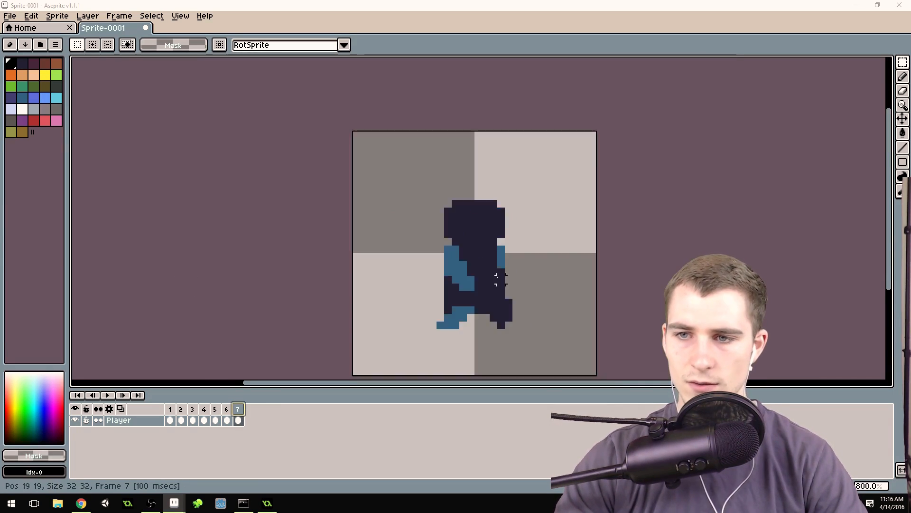
Redraw the navy leg in frame 7 so it kicks outward, extending the tip sideways and erasing the pixels beneath it
left_click(512, 330)
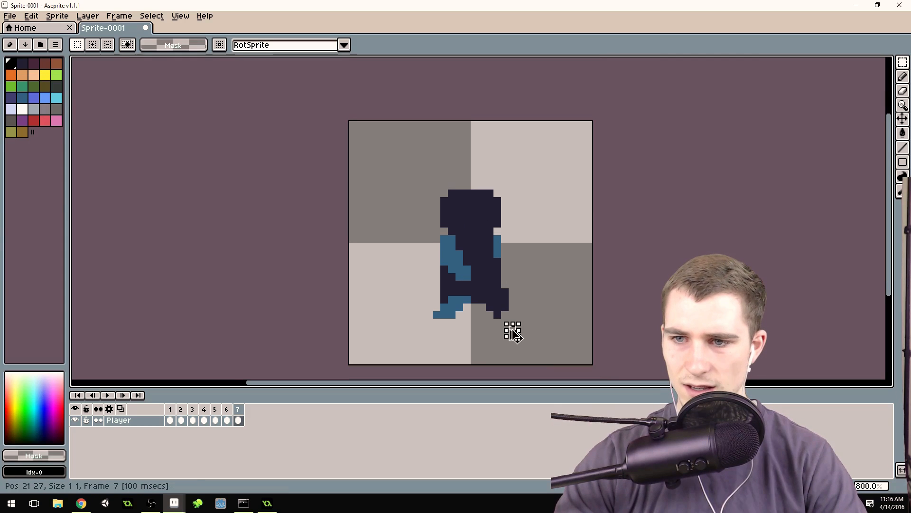
key("ctrl+d")
key("b")
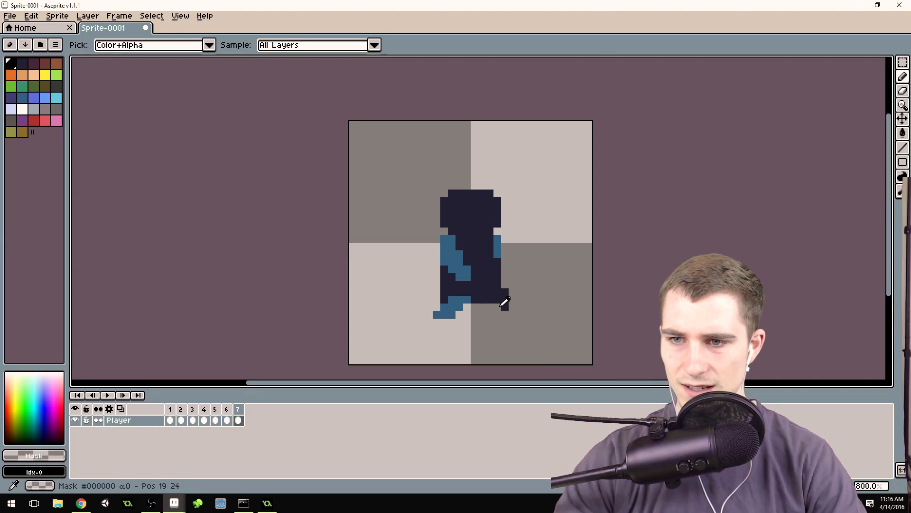
left_click(500, 301, "alt")
left_click_drag(512, 307, 512, 300)
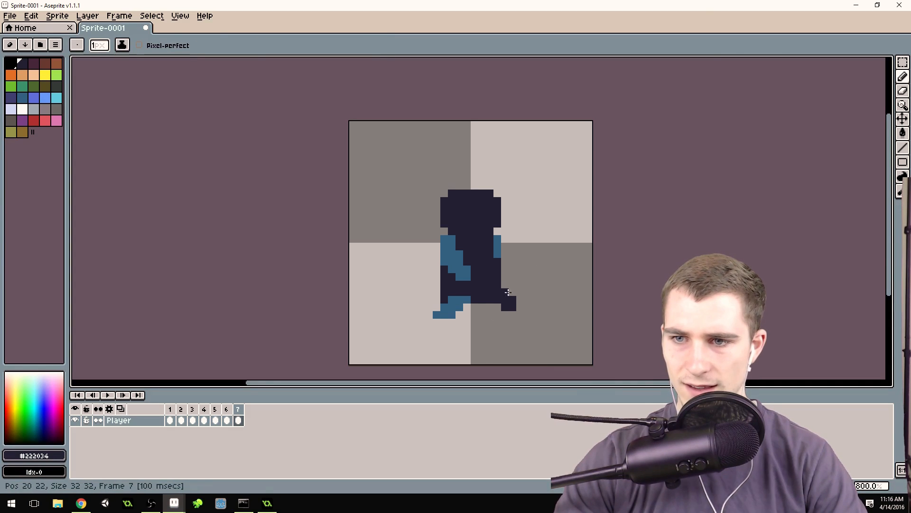
left_click(505, 313, "alt")
left_click(505, 307)
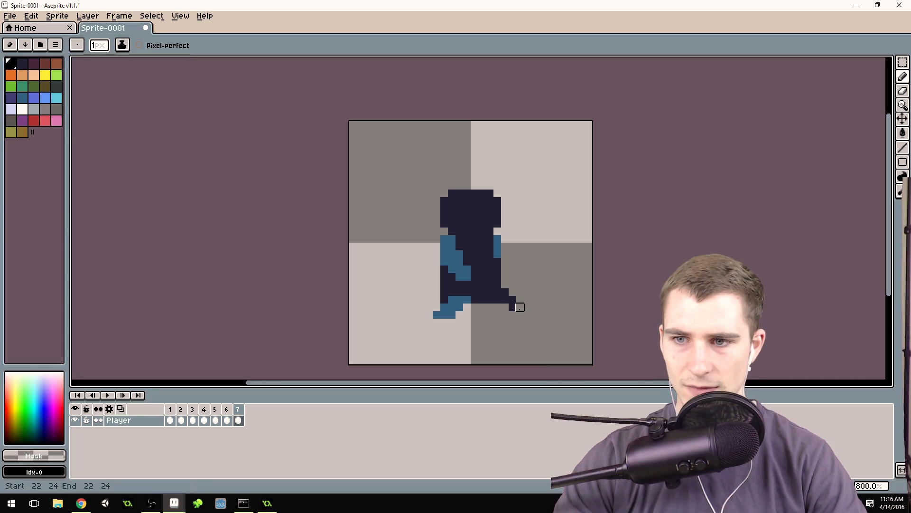
Raise the blue leg in frame 7 by extending its foot outward and erasing its lowest pixels, and compare the pose with frame 6
left_click(440, 306, "alt")
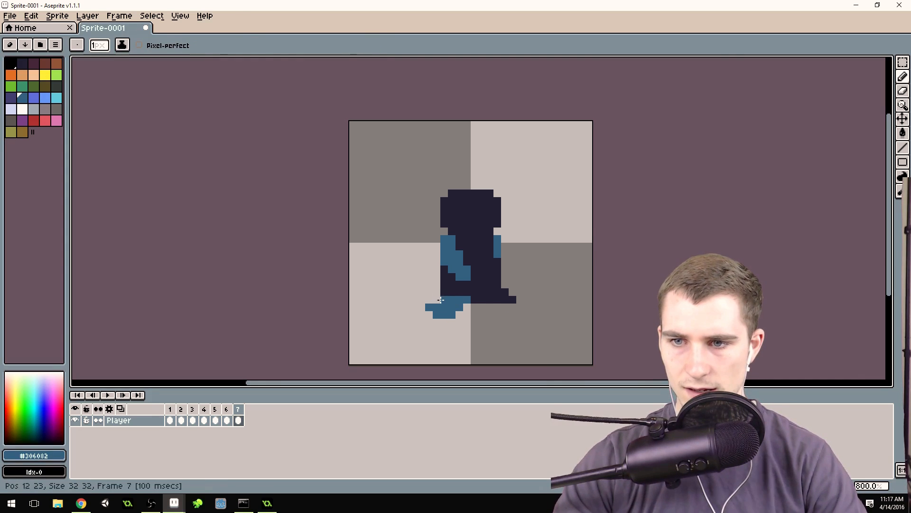
left_click(465, 315, "alt")
left_click_drag(465, 314, 437, 307)
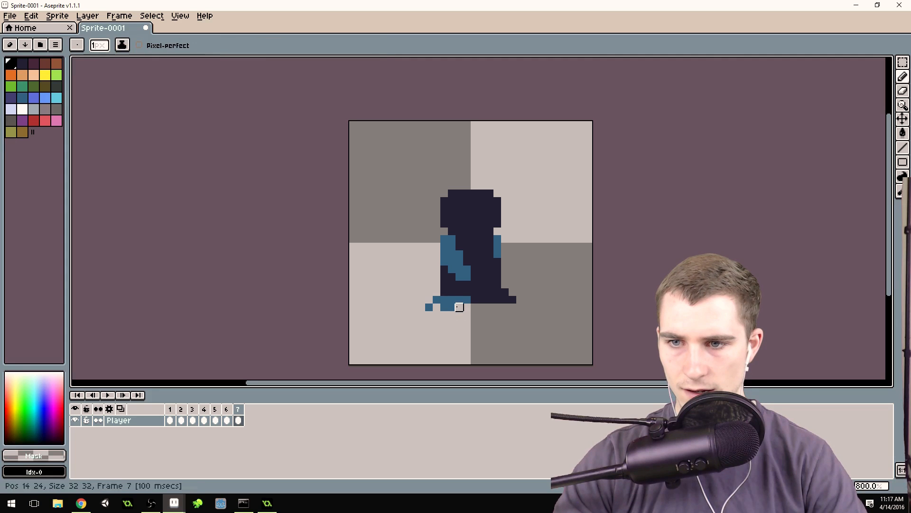
left_click(446, 306, "alt")
left_click(438, 306)
scroll(511, 223, "down", 1)
scroll(502, 240, "up", 1)
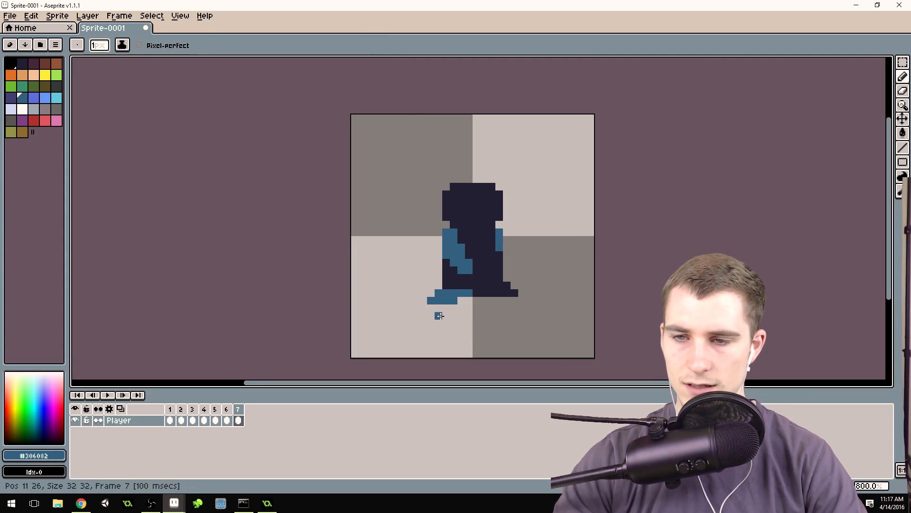
left_click(230, 410)
left_click(237, 416)
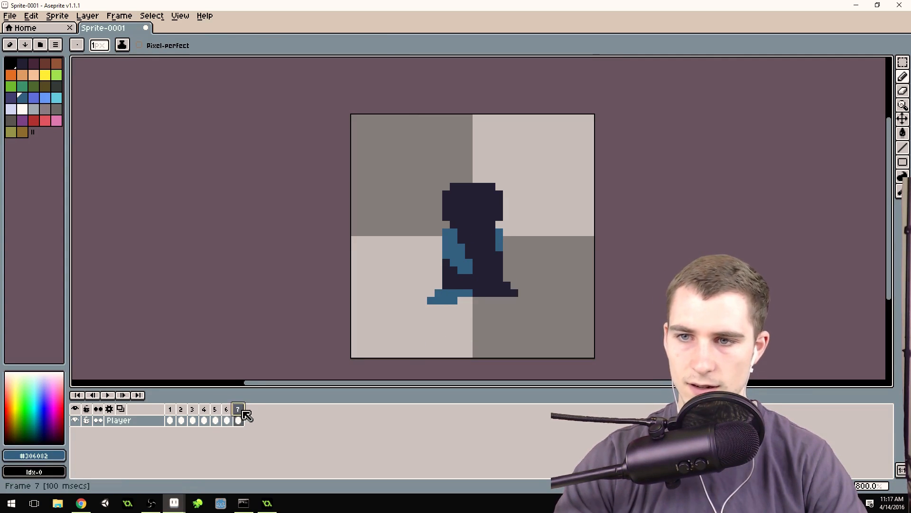
Redraw the wider blue arm in frame 7 so the forearm bends up and inward across the navy body
key("alt")
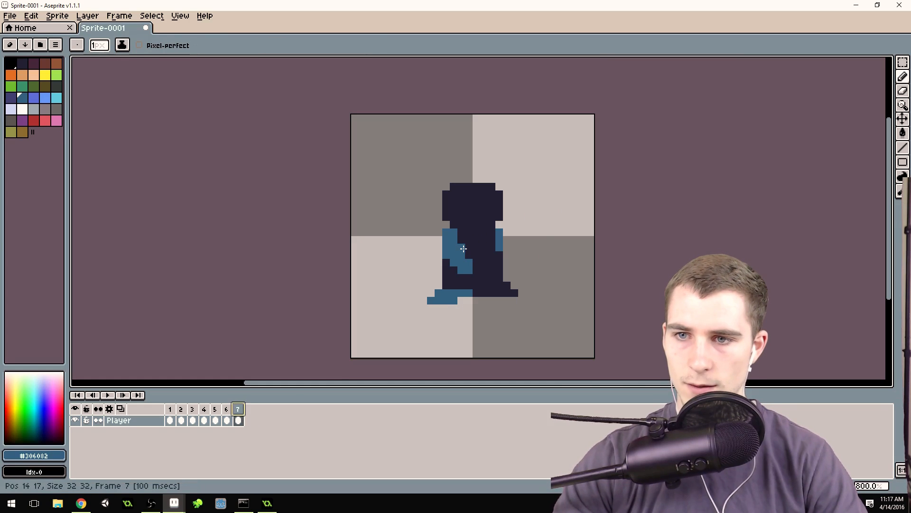
left_click_drag(473, 255, 469, 255)
left_click(447, 269, "alt")
left_click(447, 255)
left_click(458, 251, "alt")
left_click(461, 241)
left_click(479, 267, "alt")
left_click(472, 265)
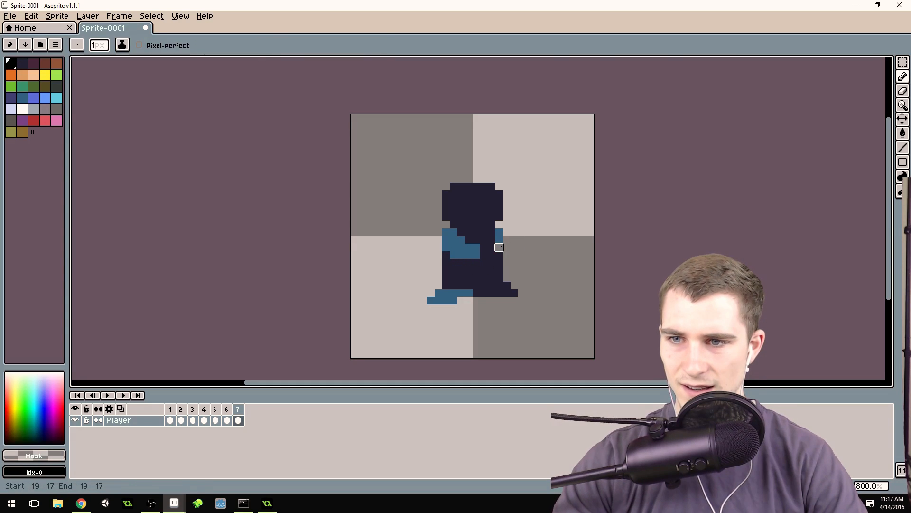
Try shortening the narrow blue arm in frame 7 and paint its lower pixel blue again
left_click(501, 242, "alt")
left_click(497, 261)
left_click(498, 261, "alt")
left_click(497, 249)
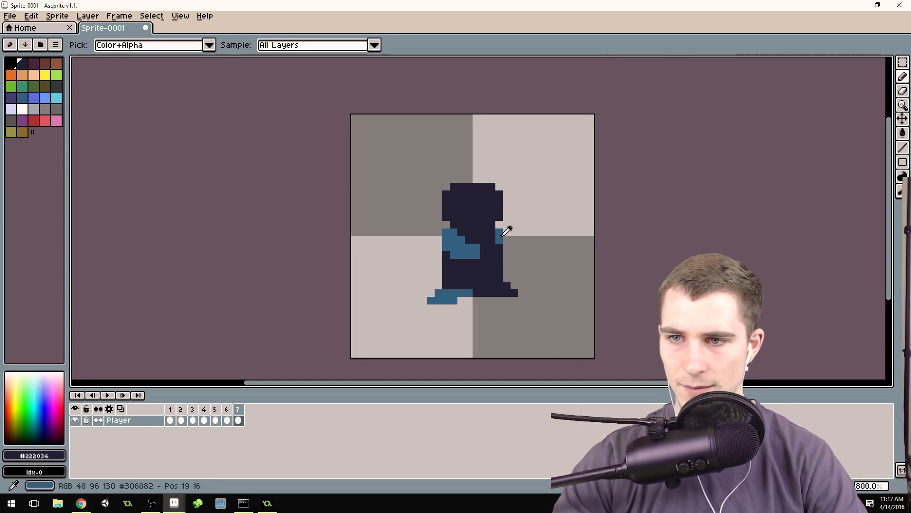
left_click(500, 234, "alt")
left_click(500, 247)
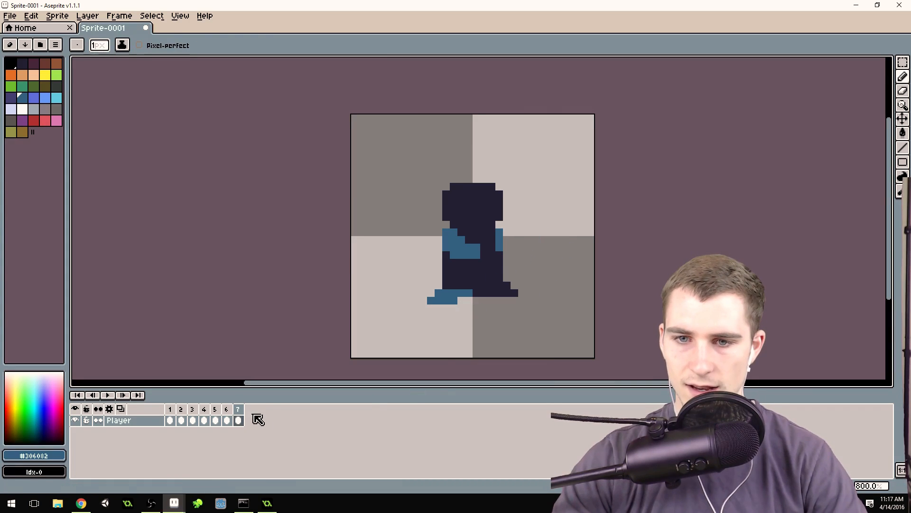
Compare frame 7 with frame 6, and move a 21 × 21 px selection around the whole character in frame 7 up 1 px
left_click(227, 409)
left_click(238, 409)
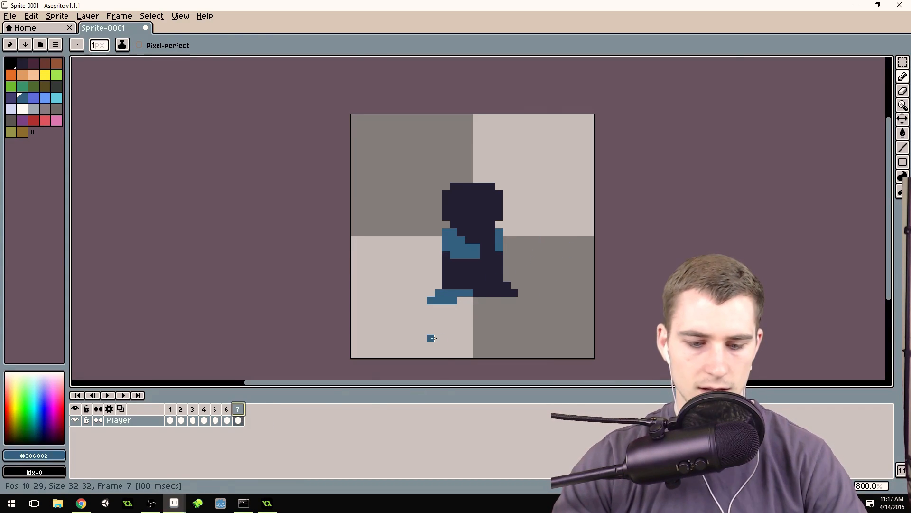
key("m")
left_click_drag(402, 165, 566, 330)
left_click(496, 288)
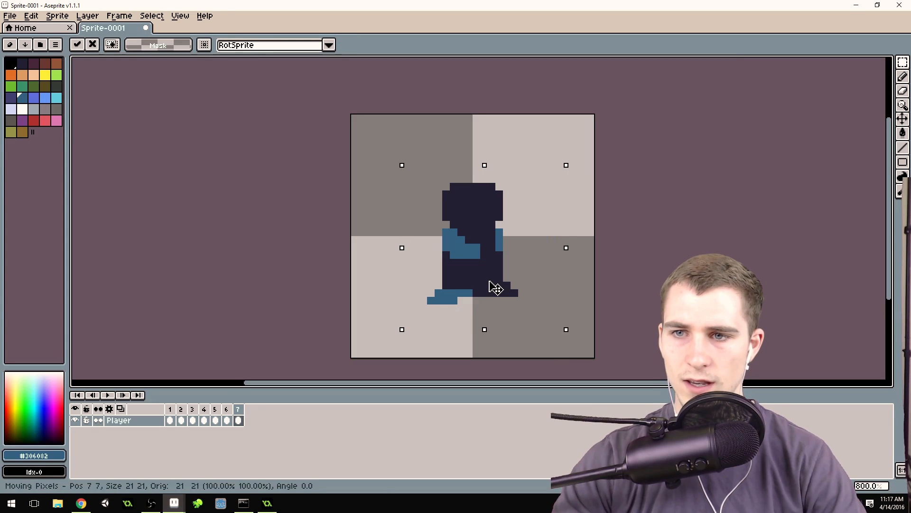
left_click_drag(489, 278, 491, 270)
left_click(385, 277)
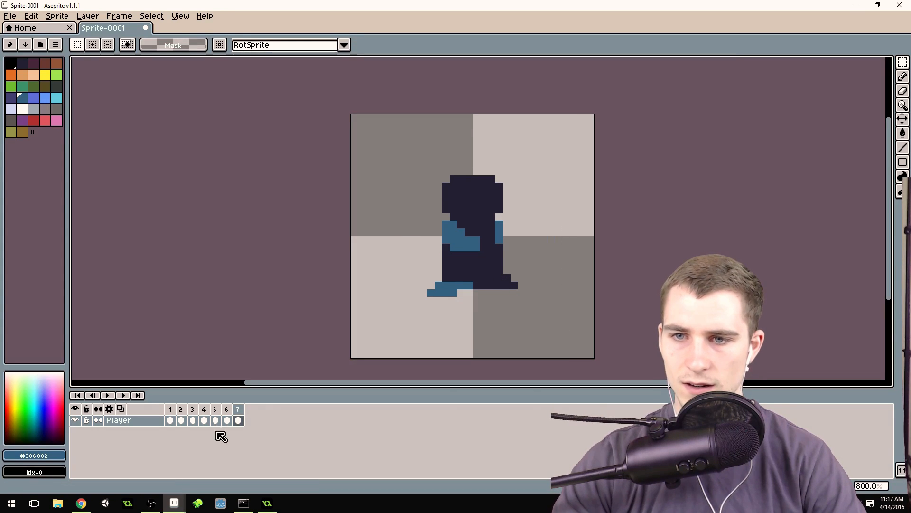
Review the run poses in frames 4 to 7, switching repeatedly between frames 6 and 7
left_click(227, 415)
left_click(216, 420)
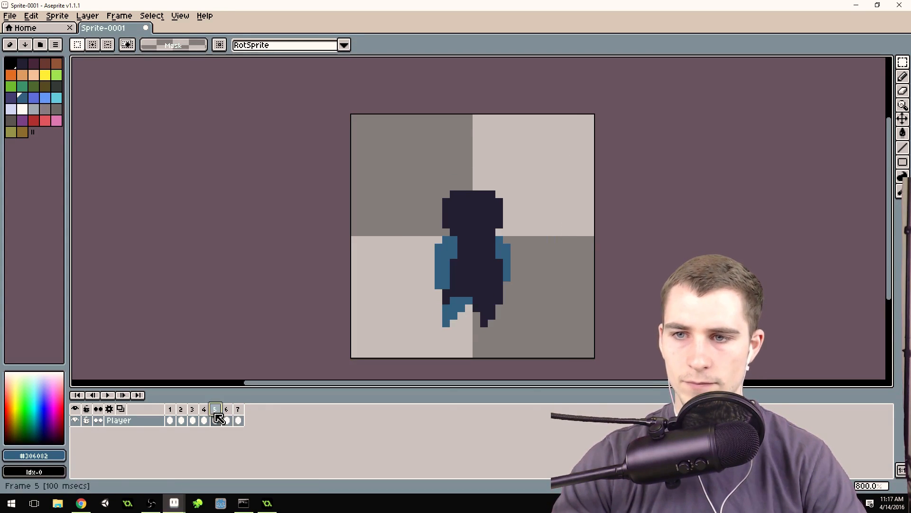
left_click(204, 415)
left_click(215, 414)
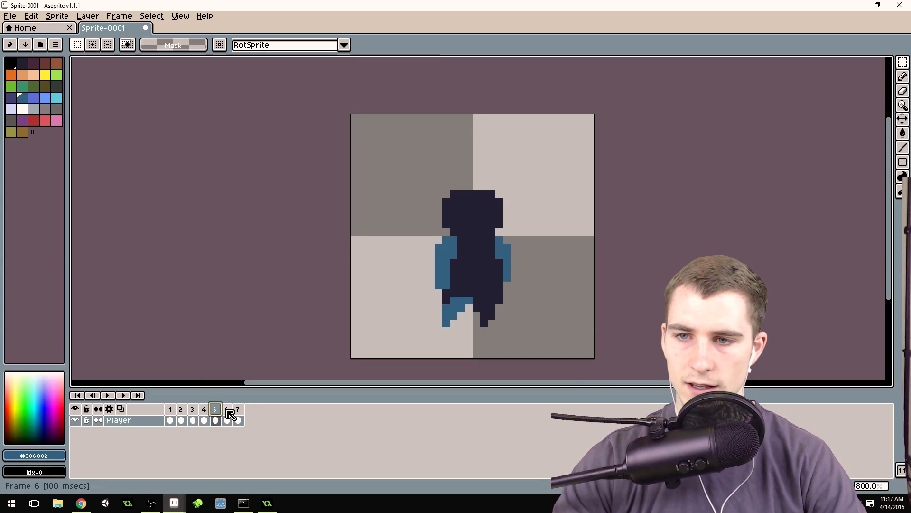
left_click(227, 413)
left_click(239, 415)
left_click(227, 414)
left_click(239, 415)
left_click(228, 412)
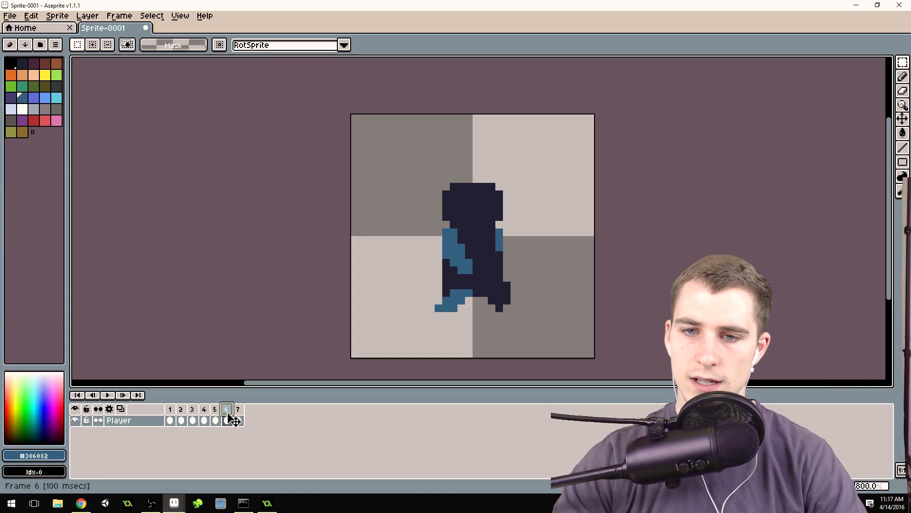
Duplicate frame 6 to the end of the timeline as frame 8 and move the whole character down 1 px
left_click_drag(232, 416, 255, 417)
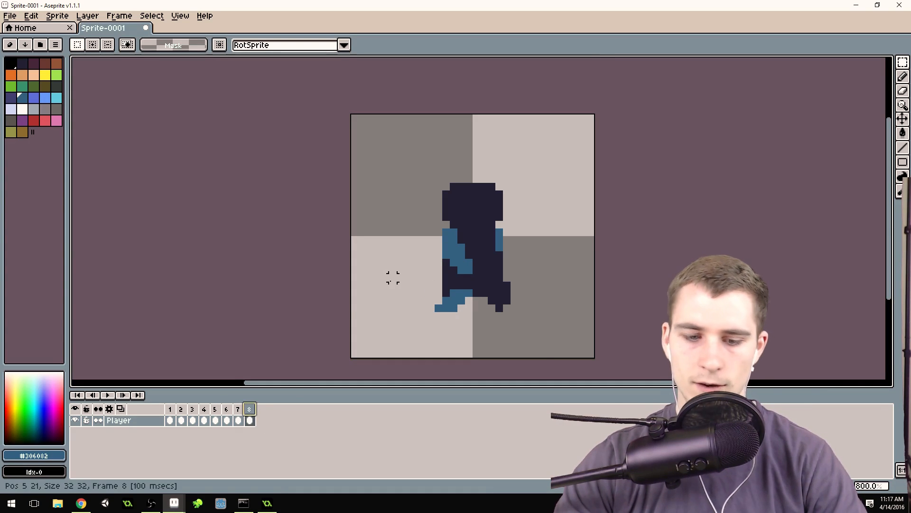
left_click_drag(413, 161, 529, 323)
left_click_drag(508, 303, 511, 313)
left_click(572, 286)
Redraw the navy leg in frame 8 as a straight leg reaching down, using the sampled navy colour and erasing its outward foot
key("i")
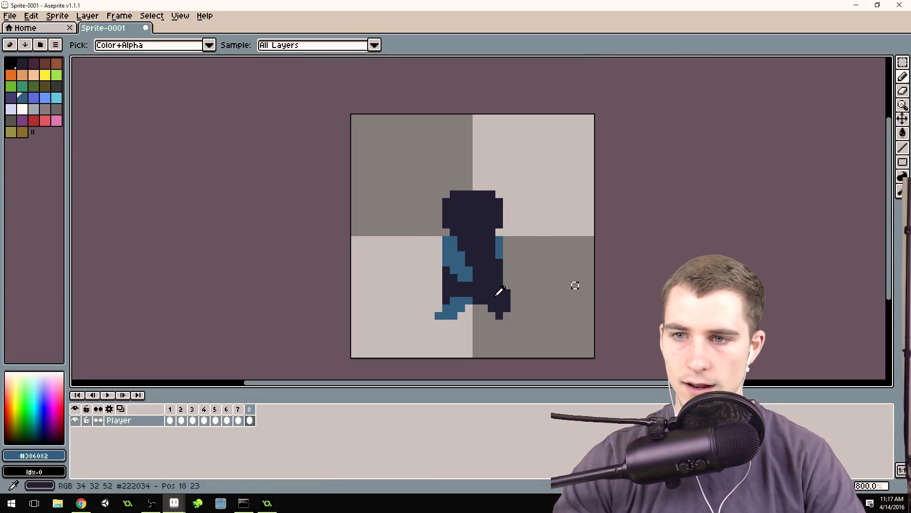
left_click(497, 294)
key("b")
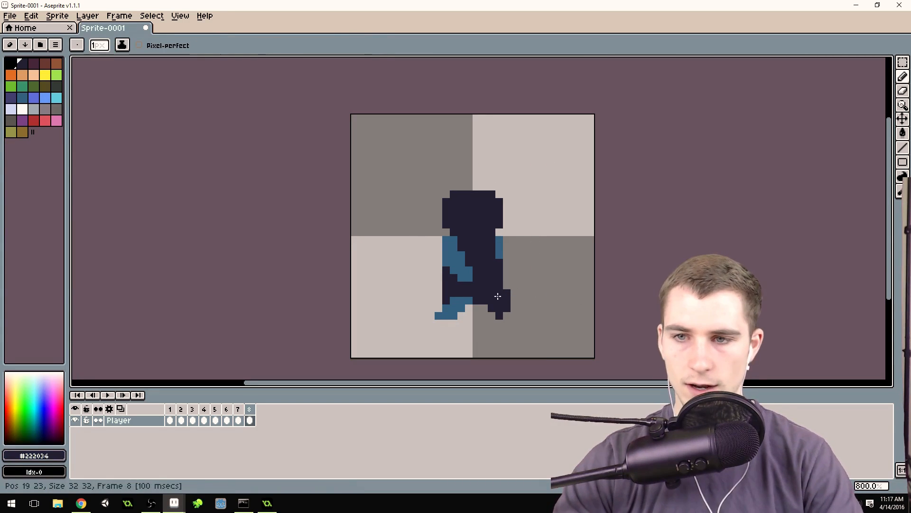
mouse_move(484, 307)
left_mouse_down()
mouse_move(492, 322)
mouse_move(506, 316)
mouse_move(506, 291)
mouse_move(499, 315)
left_mouse_up()
left_click(505, 322, "alt")
left_click(499, 287, "alt")
left_click(466, 328)
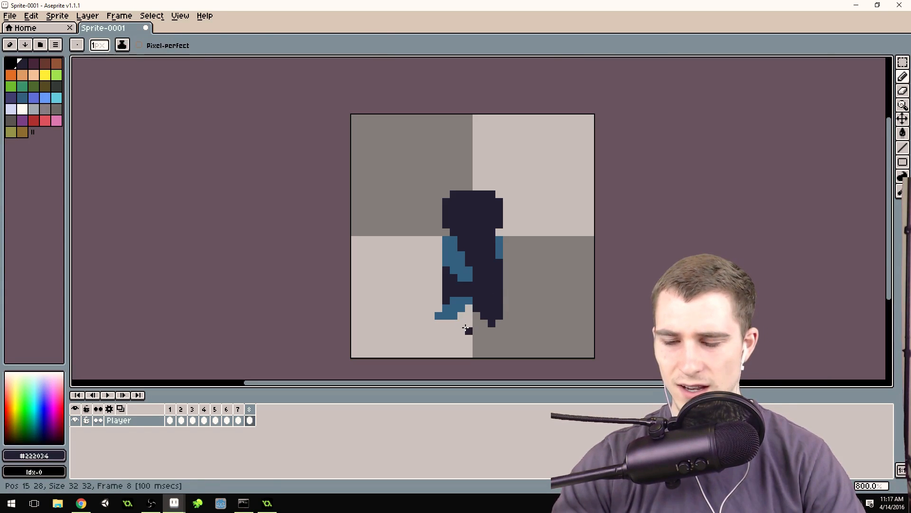
Redraw the blue leg in frame 8 as a raised, flat foot pointing outward, and compare the pose with frame 7
left_click(450, 308, "alt")
left_click(439, 308)
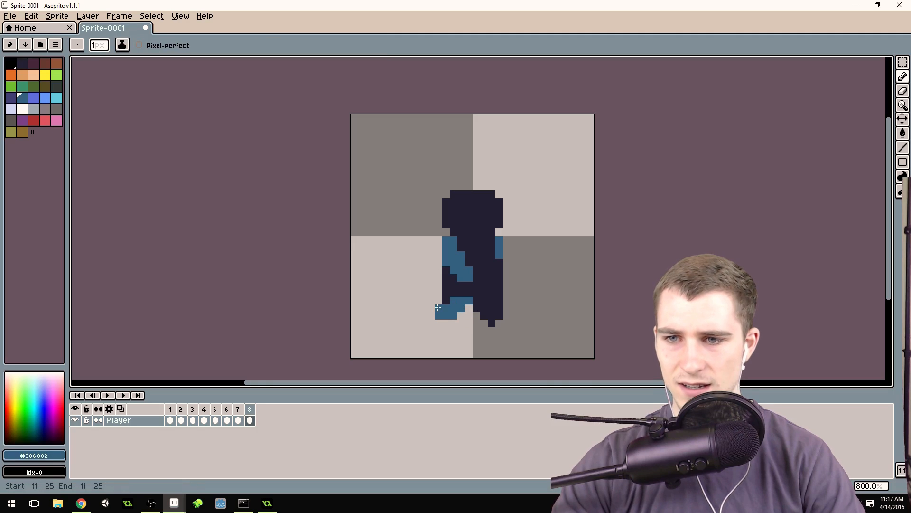
left_click(465, 313, "alt")
mouse_move(461, 316)
left_mouse_down()
mouse_move(423, 322)
mouse_move(468, 308)
mouse_move(437, 302)
left_mouse_up()
left_click(452, 306, "alt")
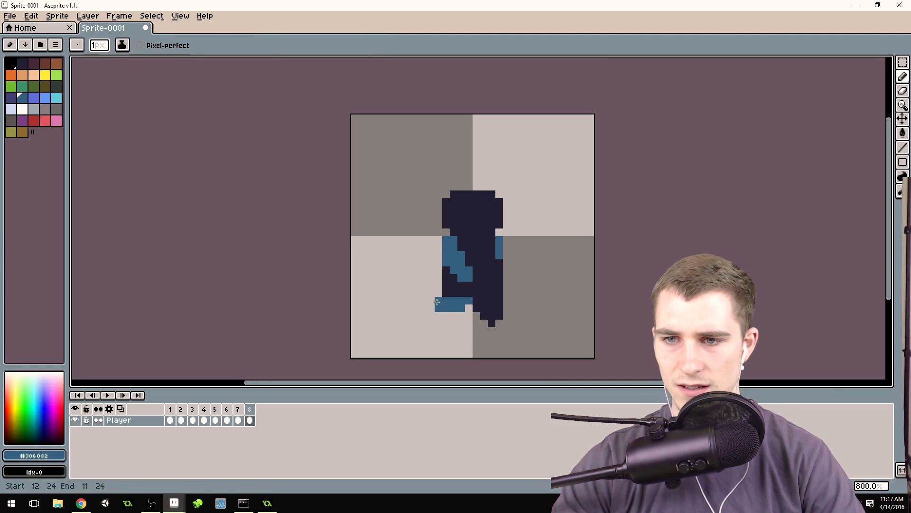
left_click(240, 411)
left_click(250, 410)
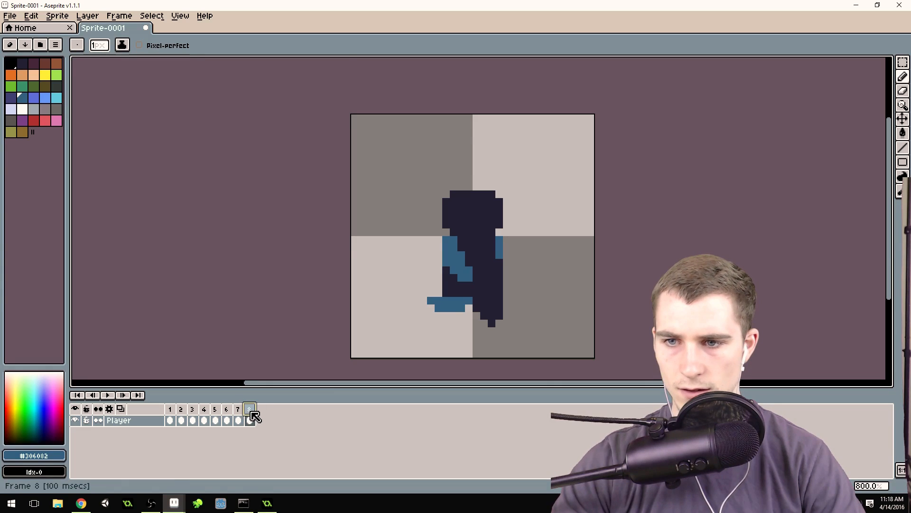
Review the run poses frame by frame from frame 1 through frame 8 and back to frame 1
left_click(171, 410)
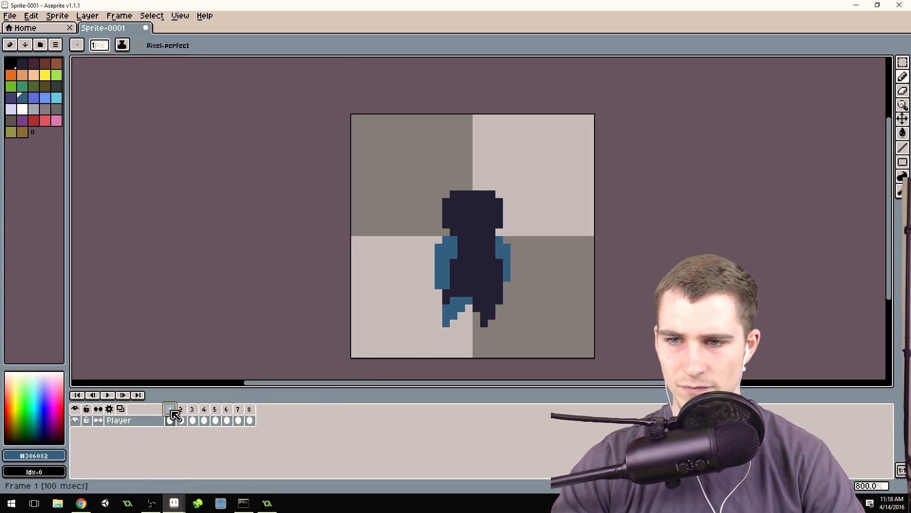
left_click(181, 410)
left_click(192, 410)
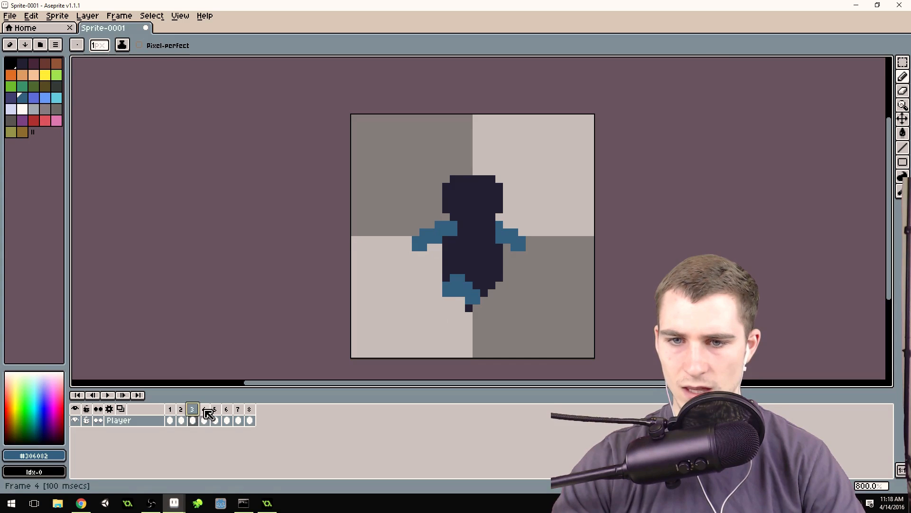
left_click(204, 410)
left_click(215, 409)
left_click(226, 410)
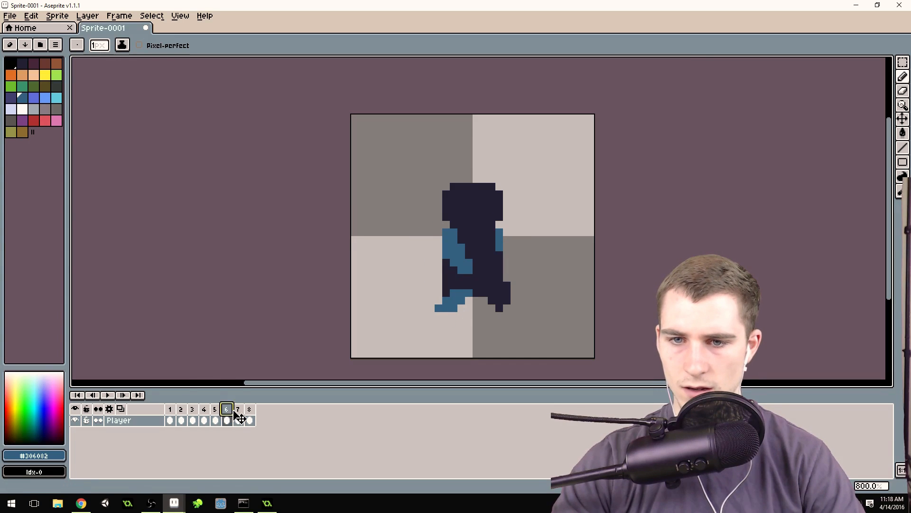
left_click(238, 409)
left_click(252, 410)
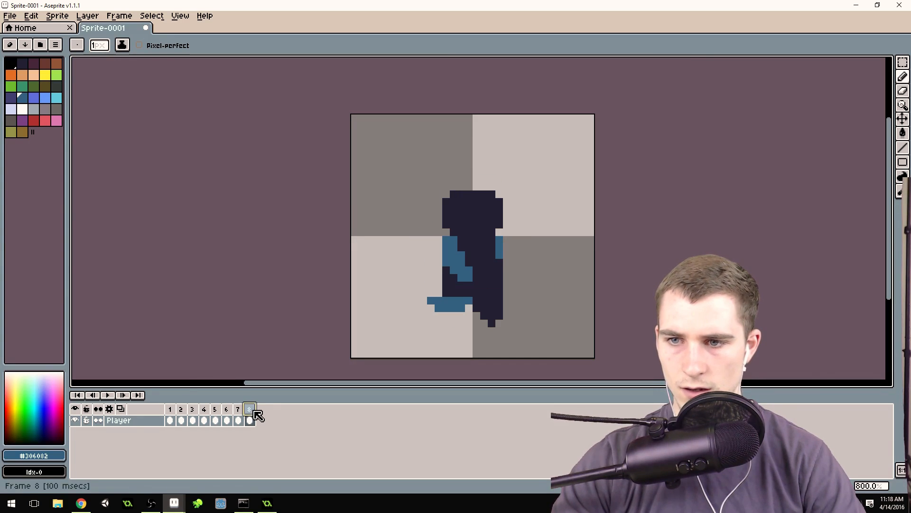
left_click(172, 412)
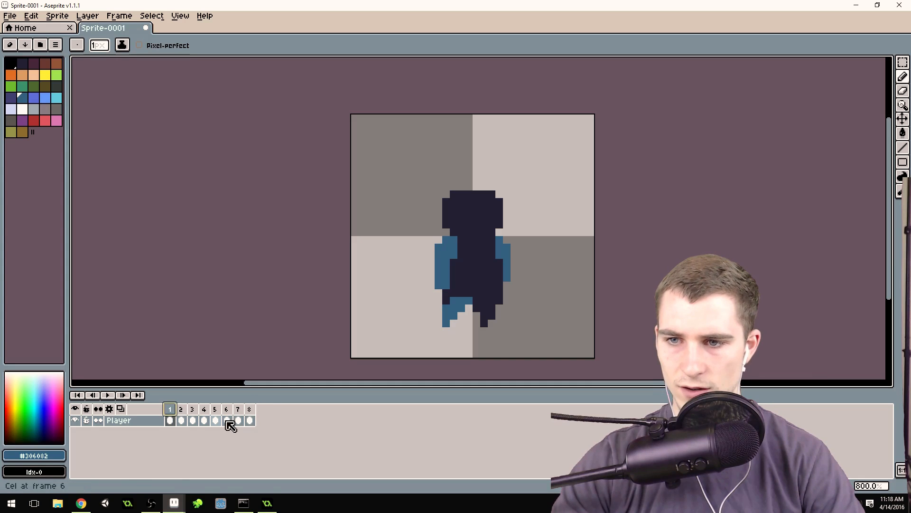
Erase 1 px from the outer bottom corner of the navy leg in frame 8
left_click(250, 410)
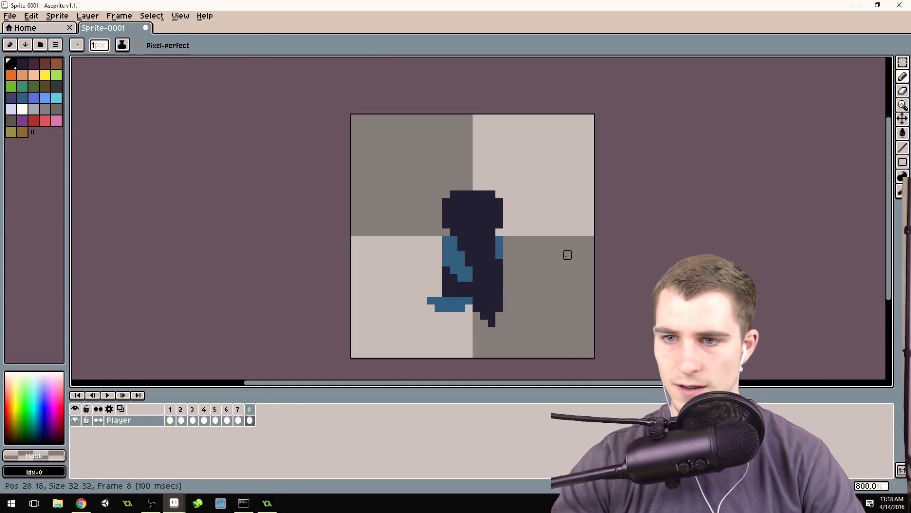
scroll(546, 254, "down", 1)
scroll(544, 257, "up", 1)
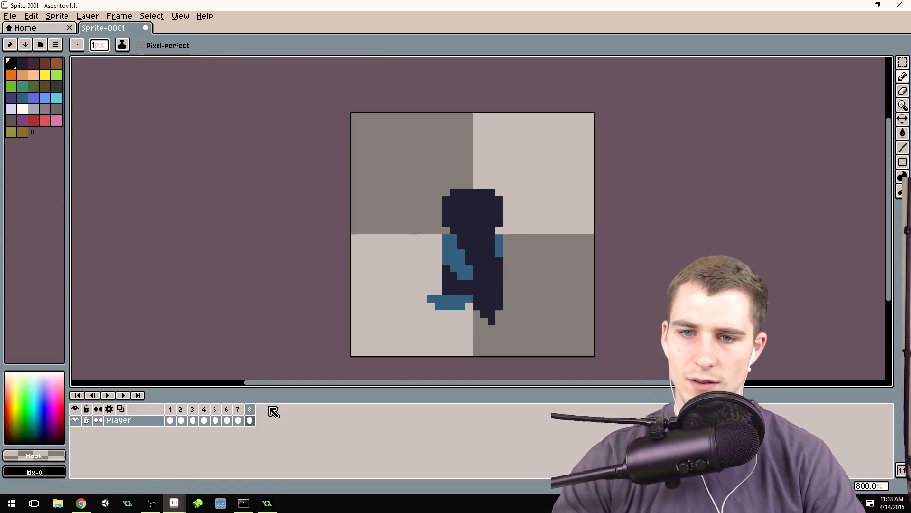
Play the run animation from frame 1 and examine it at different zoom levels
left_click(173, 411)
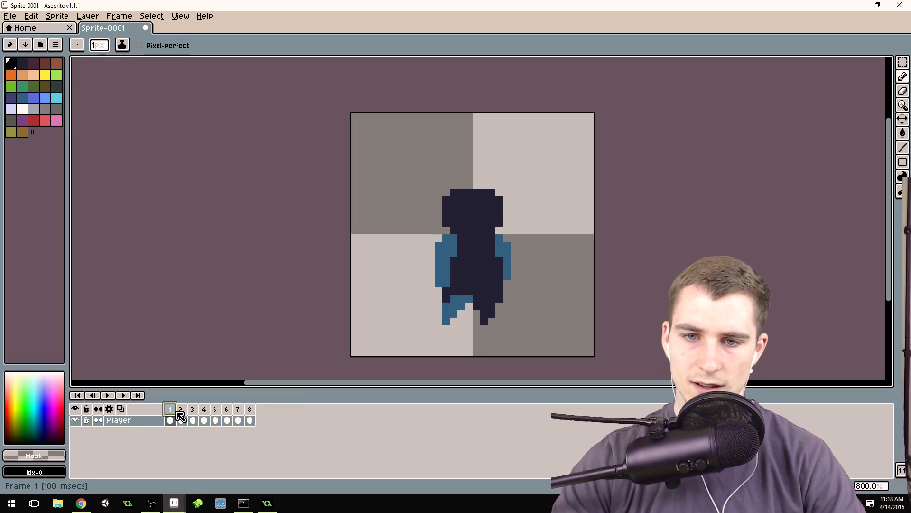
left_click(107, 395)
scroll(293, 269, "down", 4)
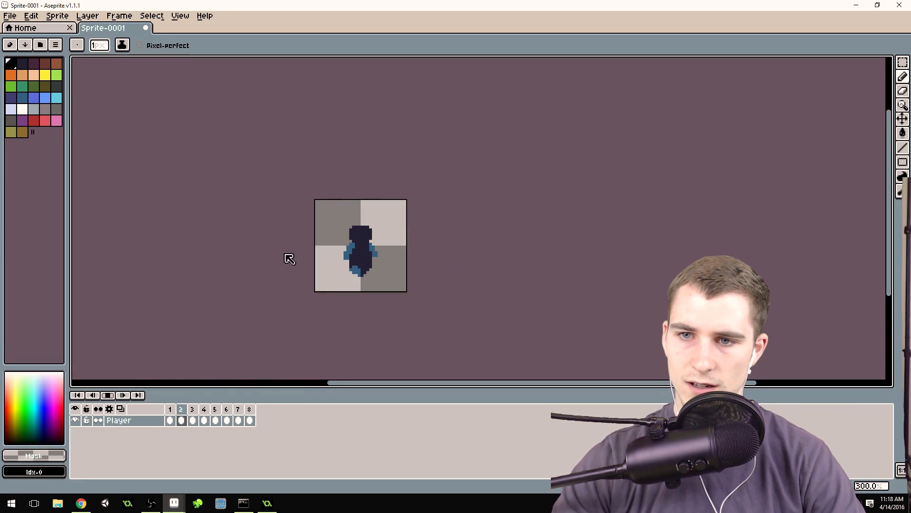
scroll(280, 268, "up", 1)
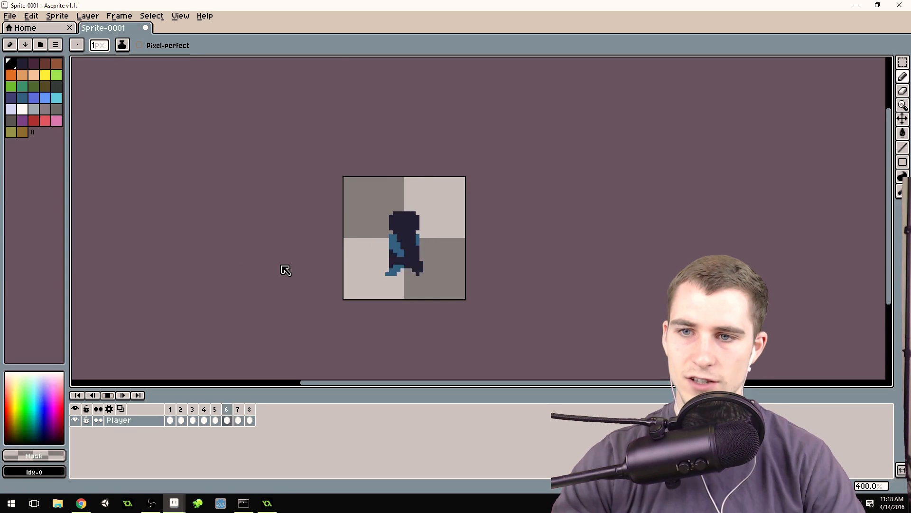
scroll(509, 242, "down", 2)
scroll(483, 254, "up", 3)
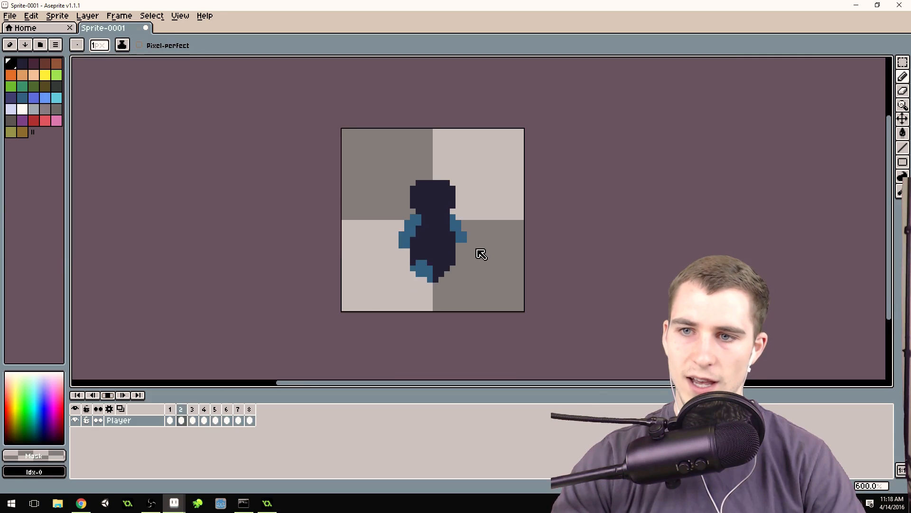
scroll(550, 234, "down", 2)
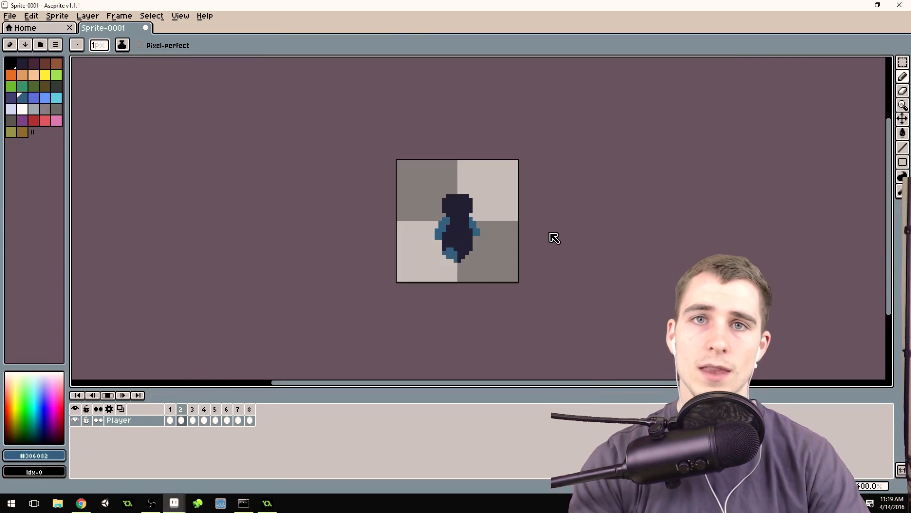